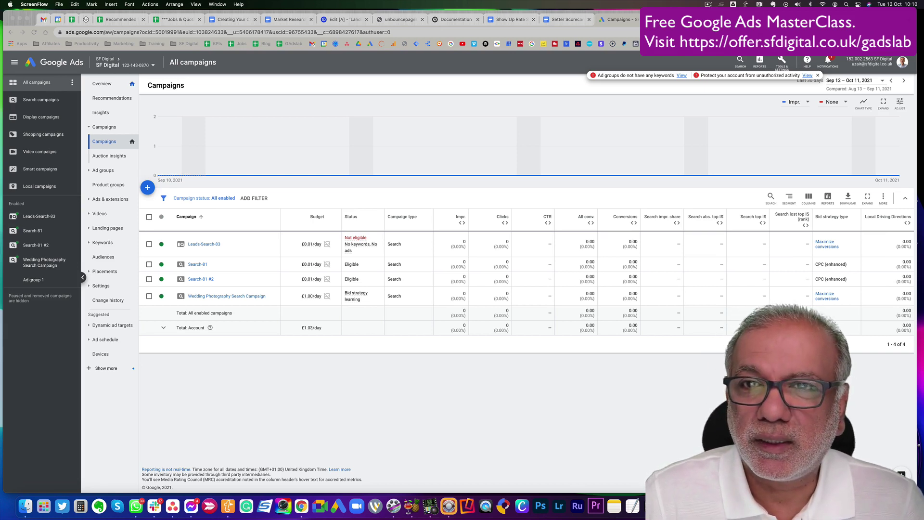
- Dismiss the missing-keywords and account-protection alerts on the Campaigns overview
{"action": "left_click", "coordinate": [821, 77]}
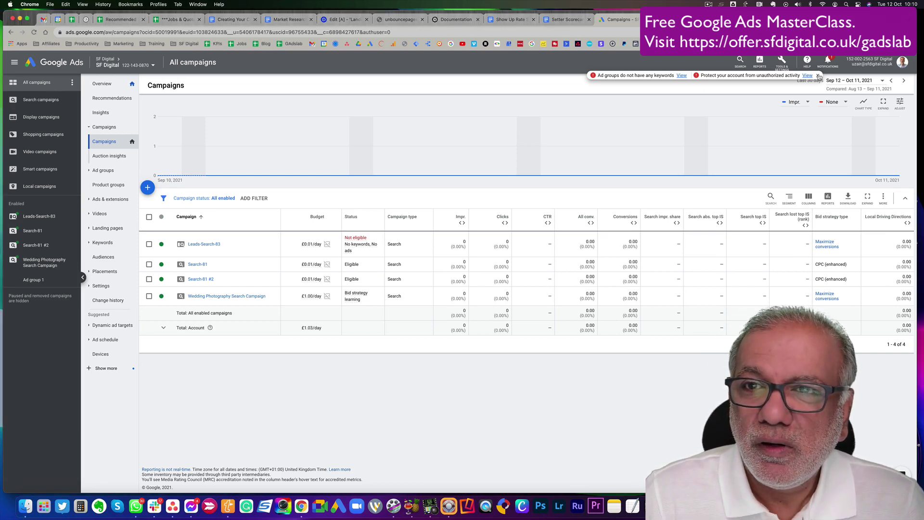
{"action": "left_click", "coordinate": [818, 76]}
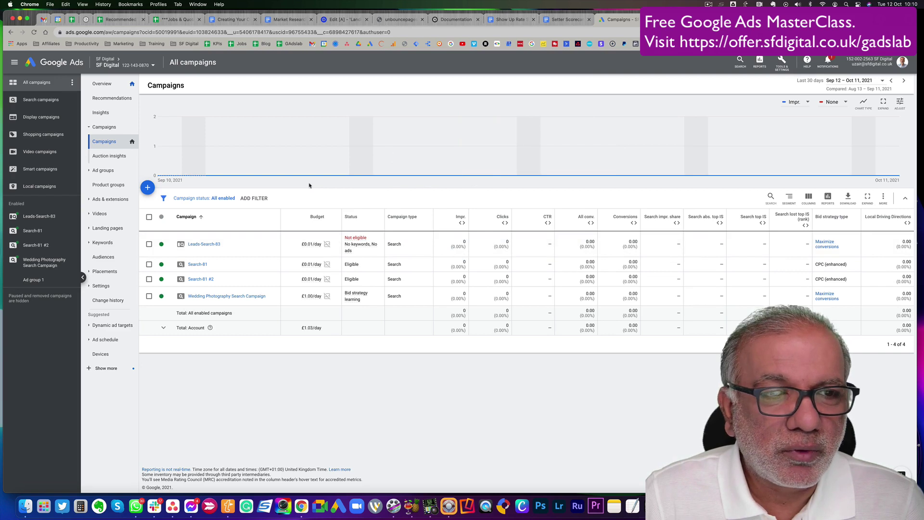
- Create a new campaign with the Leads goal, Display type and Standard display subtype
{"action": "left_click", "coordinate": [147, 190]}
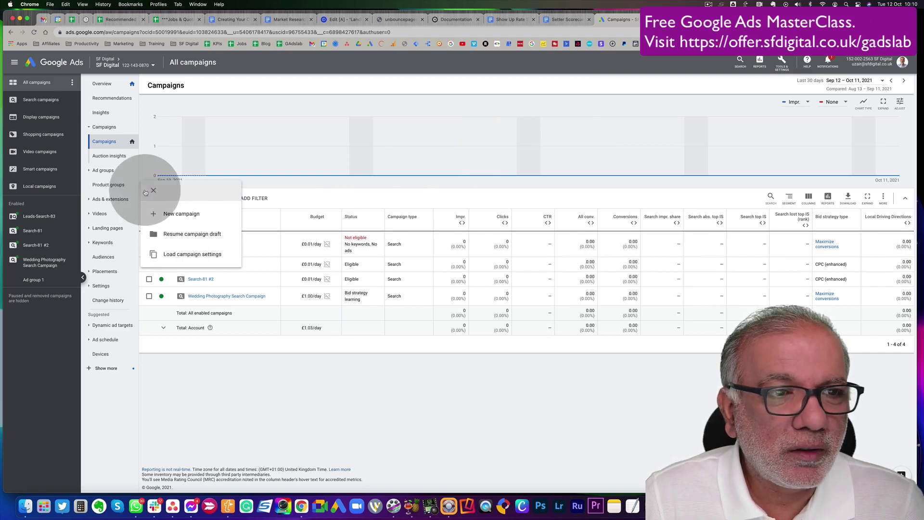
{"action": "left_click", "coordinate": [178, 215]}
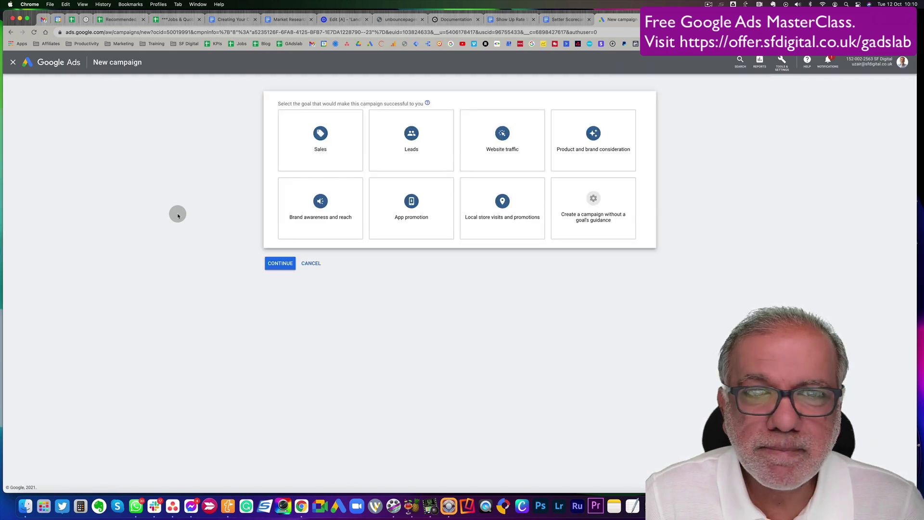
{"action": "left_click", "coordinate": [410, 129]}
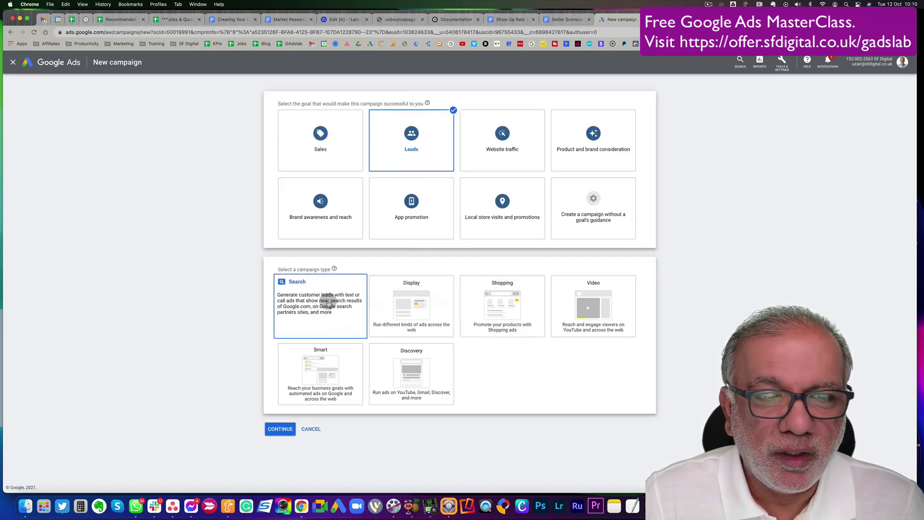
{"action": "mouse_move", "coordinate": [414, 303]}
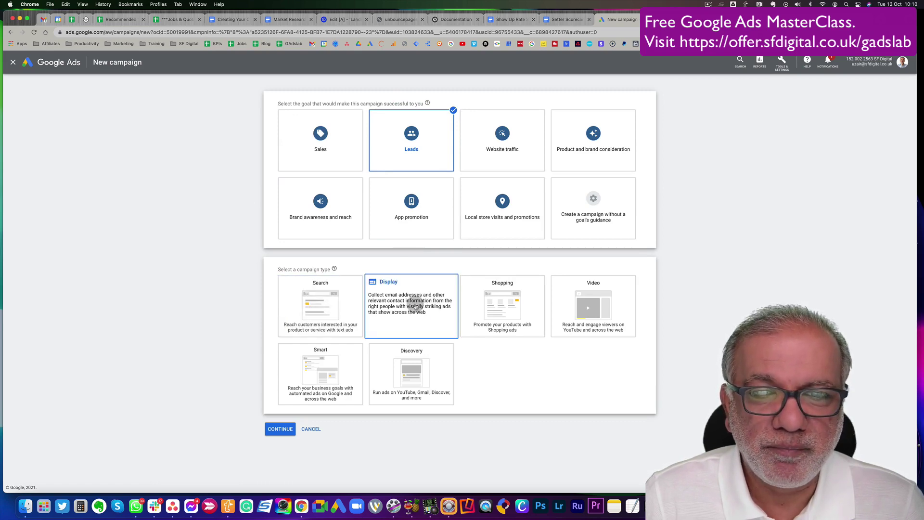
{"action": "left_click", "coordinate": [414, 304]}
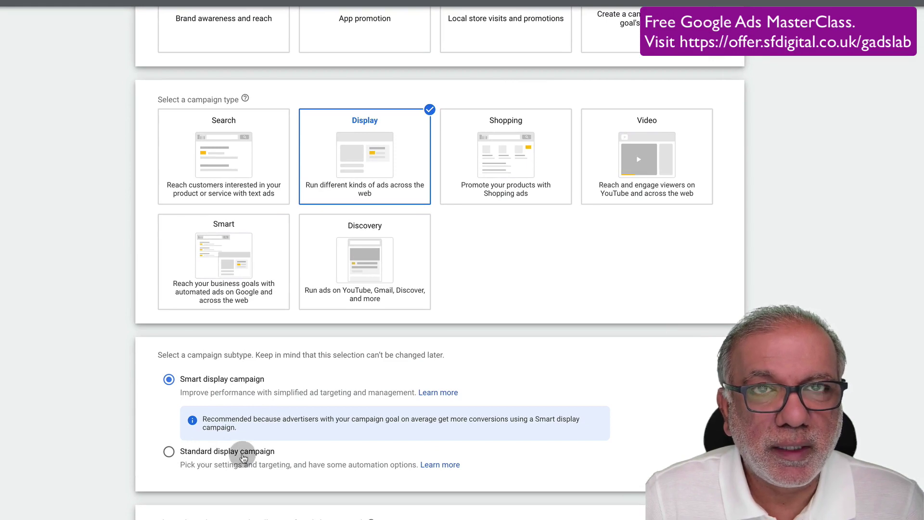
{"action": "left_click", "coordinate": [214, 450]}
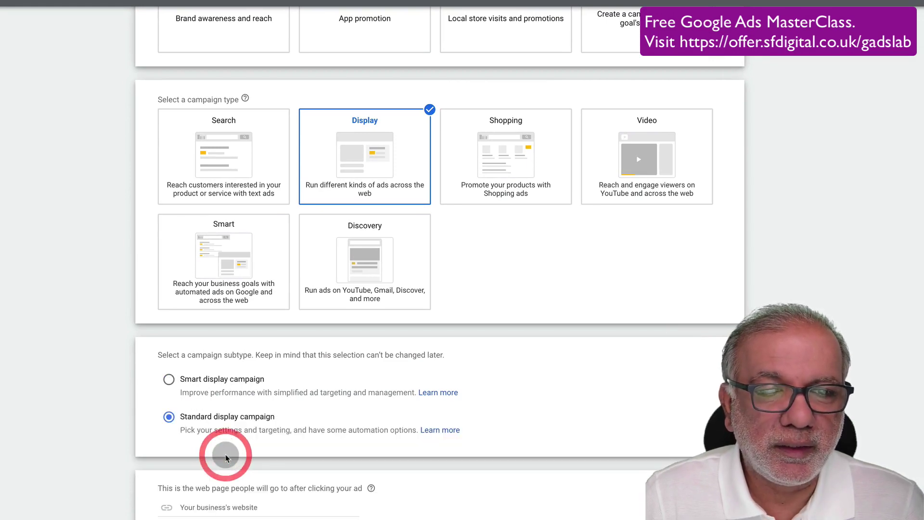
- Paste the business website URL as the ads' destination
{"action": "scroll", "coordinate": [225, 457], "scroll_direction": "down", "scroll_amount": 1}
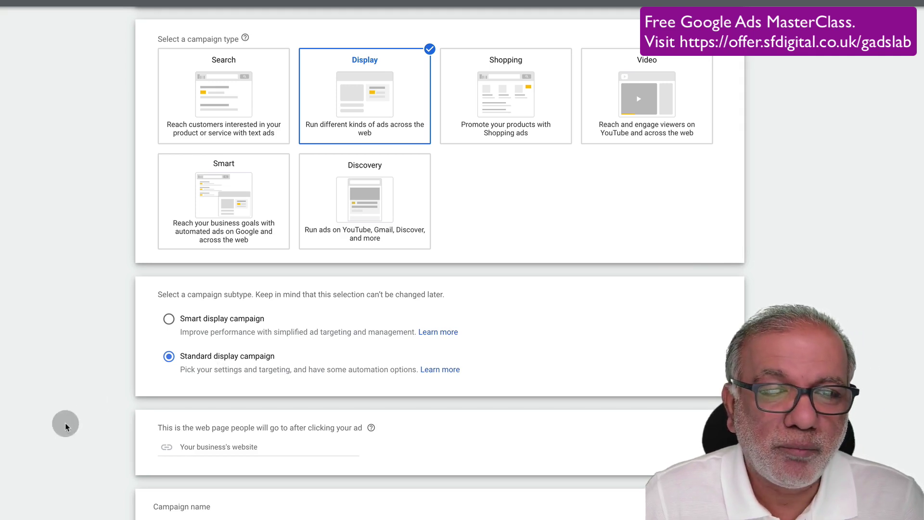
{"action": "left_click", "coordinate": [215, 447]}
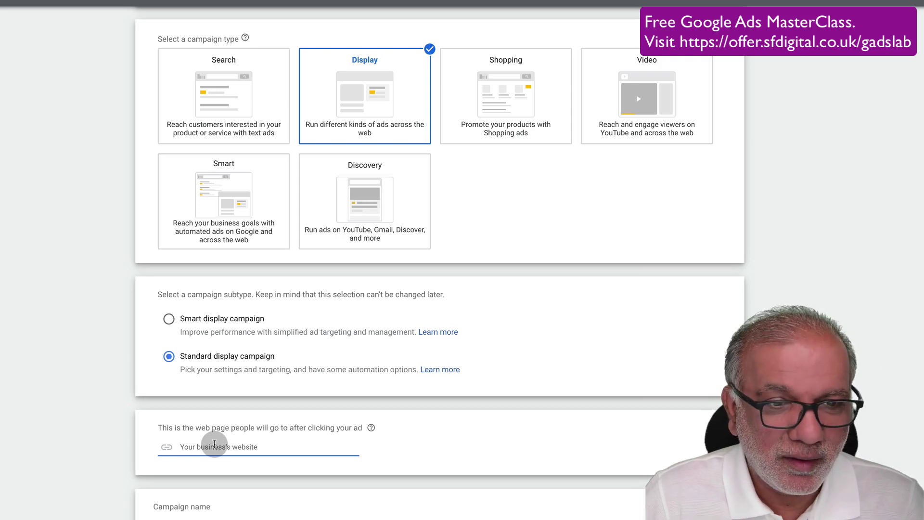
{"action": "type", "text": "https://www.lisalander.co.uk/"}
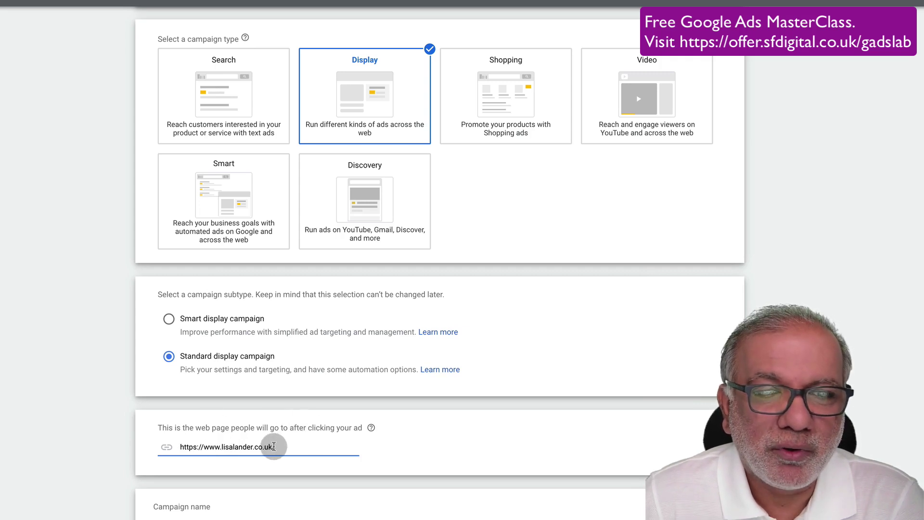
{"action": "scroll", "coordinate": [289, 481], "scroll_direction": "down", "scroll_amount": 2}
- Rename the campaign to 'Wedding Photography Campaign' and continue to settings
{"action": "left_click", "coordinate": [200, 423]}
{"action": "triple_click", "coordinate": [201, 424]}
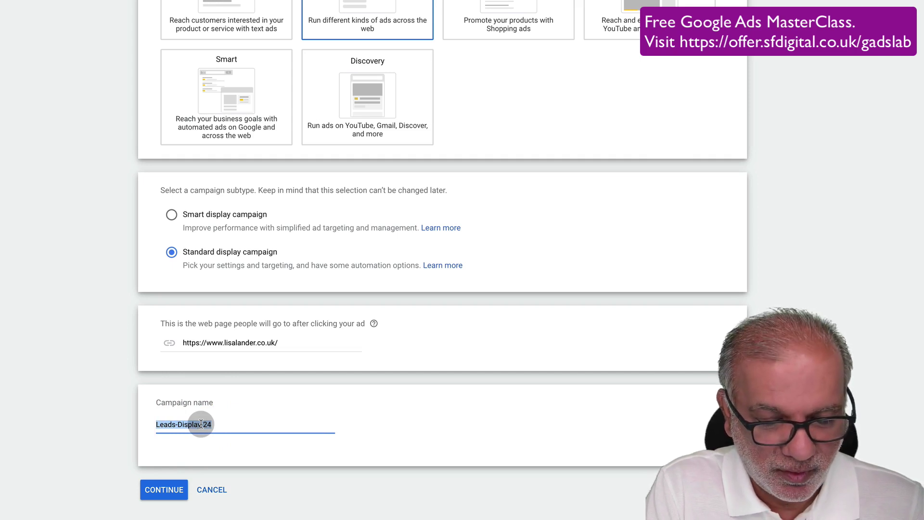
{"action": "type", "text": "Wedding "}
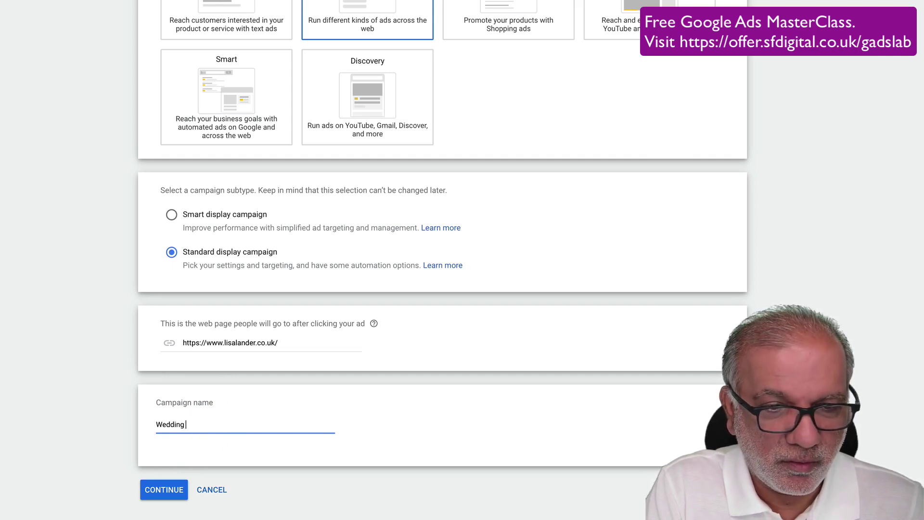
{"action": "type", "text": "PHotog"}
{"action": "key", "text": "BackSpace"}
{"action": "key", "text": "BackSpace"}
{"action": "key", "text": "BackSpace"}
{"action": "key", "text": "BackSpace"}
{"action": "key", "text": "BackSpace"}
{"action": "type", "text": "hotography "}
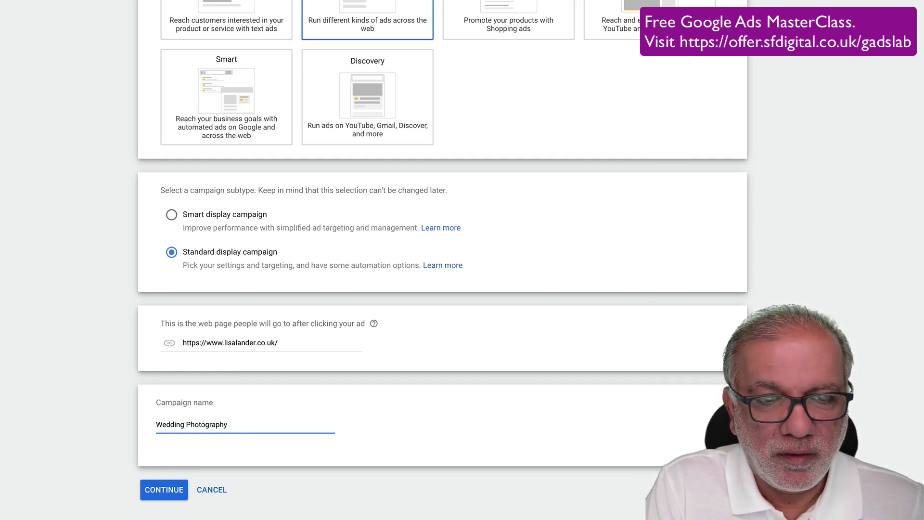
{"action": "type", "text": "Campa"}
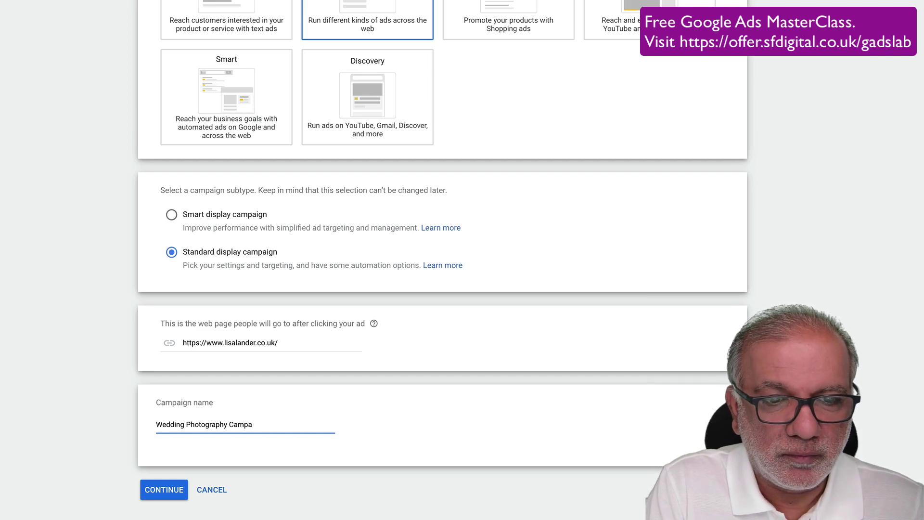
{"action": "type", "text": "ign"}
{"action": "left_click", "coordinate": [154, 489]}
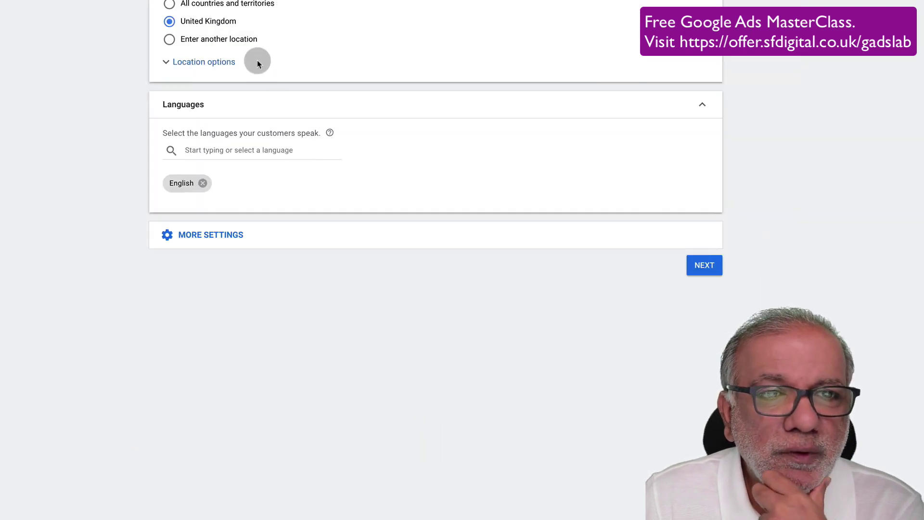
- Close the guided-setup prompt and confirm leaving the guide
{"action": "scroll", "coordinate": [161, 37], "scroll_direction": "up", "scroll_amount": 1}
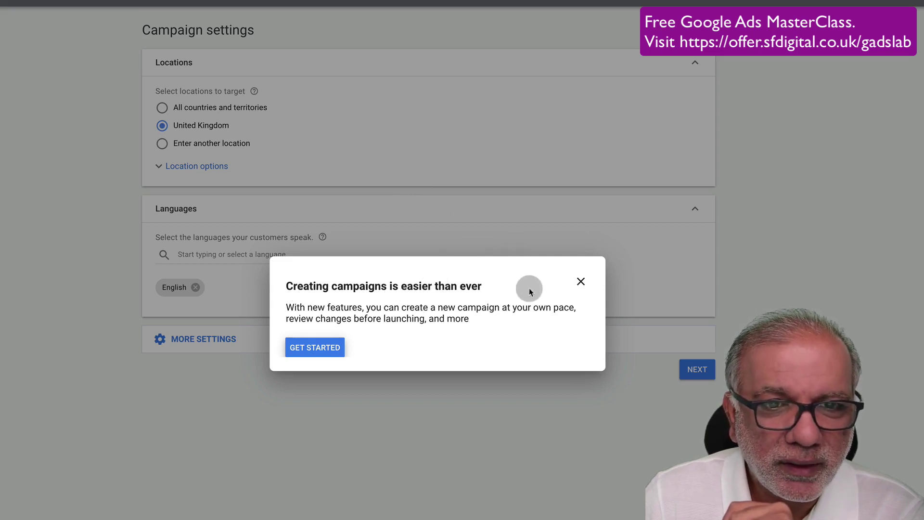
{"action": "left_click", "coordinate": [580, 281]}
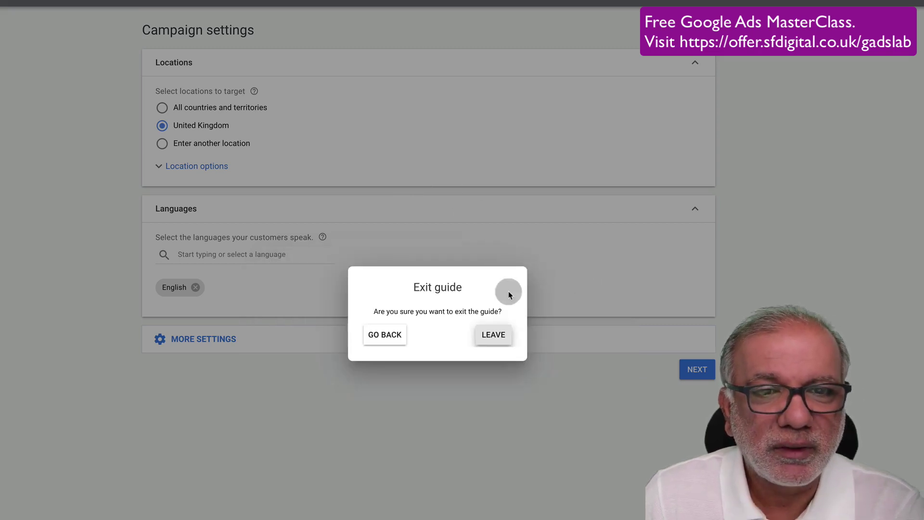
{"action": "left_click", "coordinate": [495, 336]}
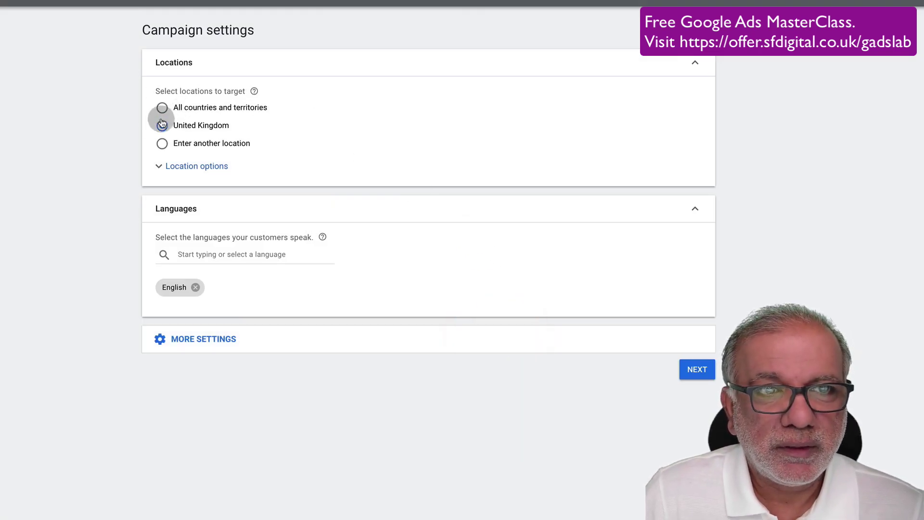
- Set location targeting to a 20 mi radius around Birmingham and save it
{"action": "left_click", "coordinate": [183, 167]}
{"action": "left_click", "coordinate": [199, 144]}
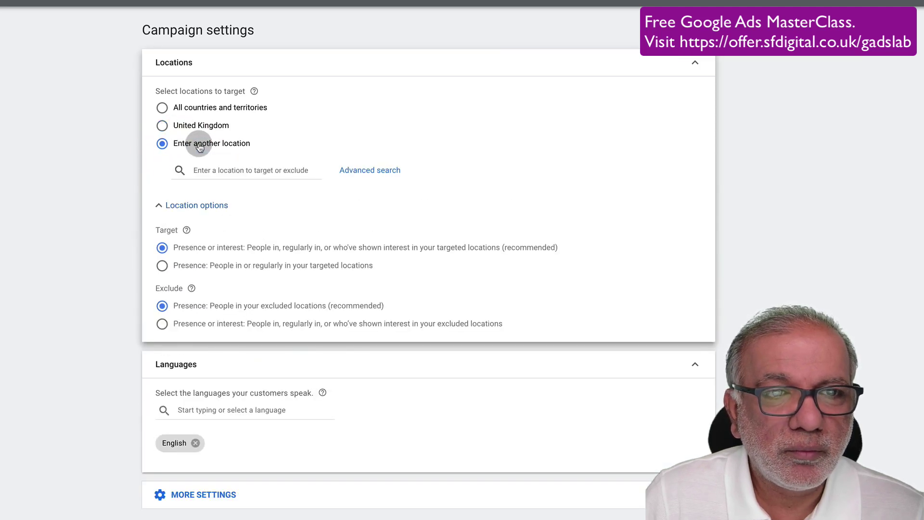
{"action": "left_click", "coordinate": [367, 169]}
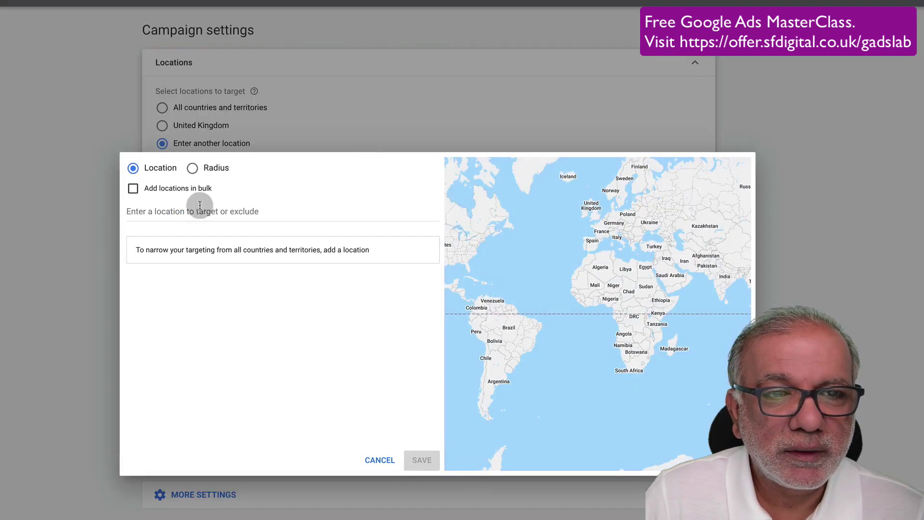
{"action": "left_click", "coordinate": [192, 167]}
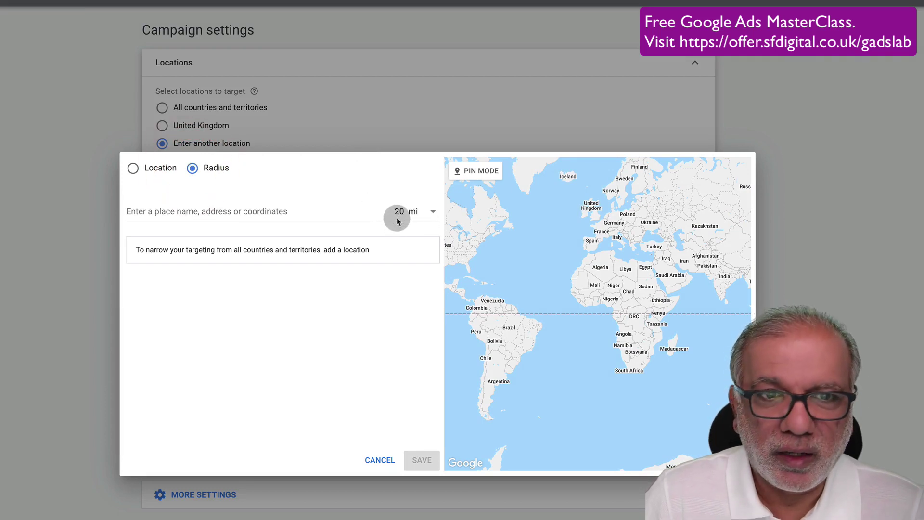
{"action": "left_click", "coordinate": [225, 210]}
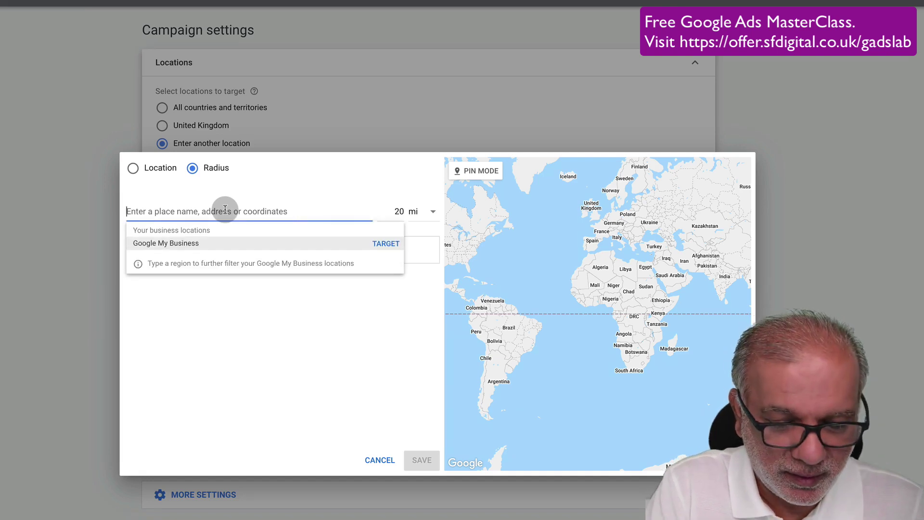
{"action": "type", "text": "birmingh"}
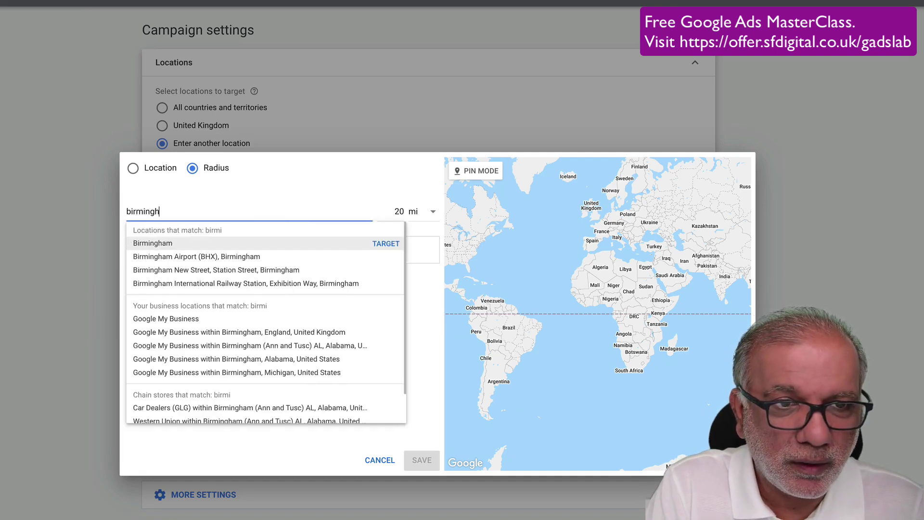
{"action": "type", "text": "am"}
{"action": "left_click", "coordinate": [165, 244]}
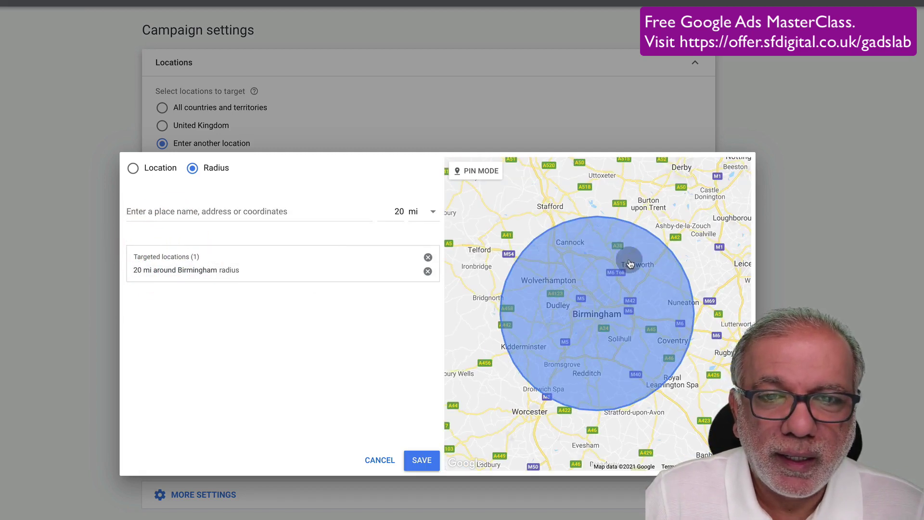
{"action": "left_click", "coordinate": [416, 458]}
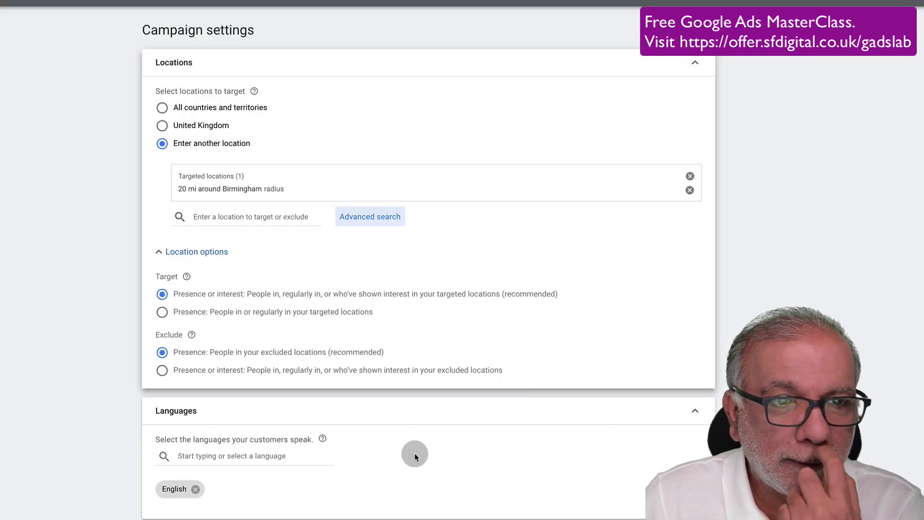
- Set the location Target option to Presence: people in or regularly in the targeted locations
{"action": "left_click", "coordinate": [161, 253]}
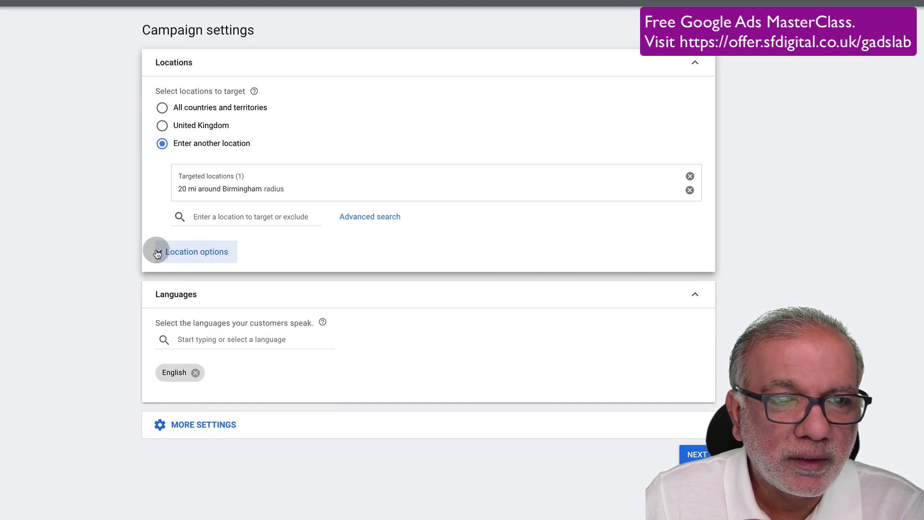
{"action": "left_click", "coordinate": [157, 253]}
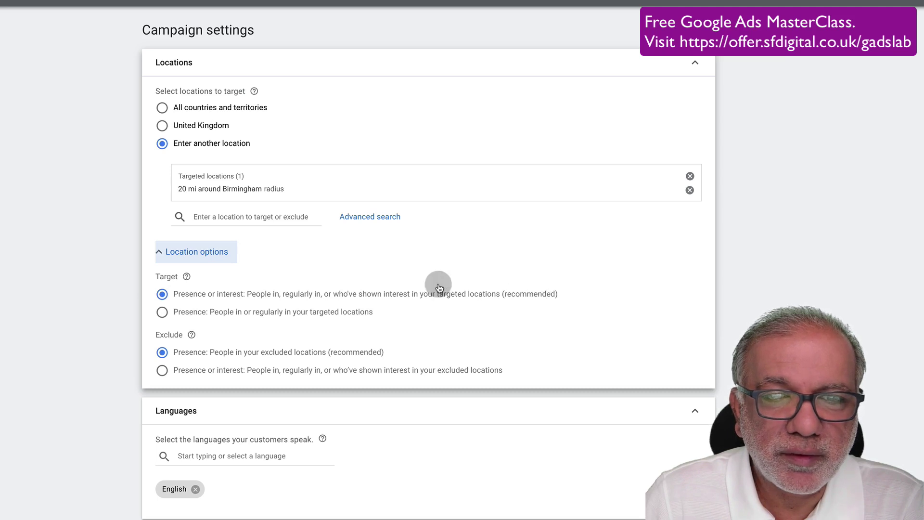
{"action": "left_click", "coordinate": [229, 312]}
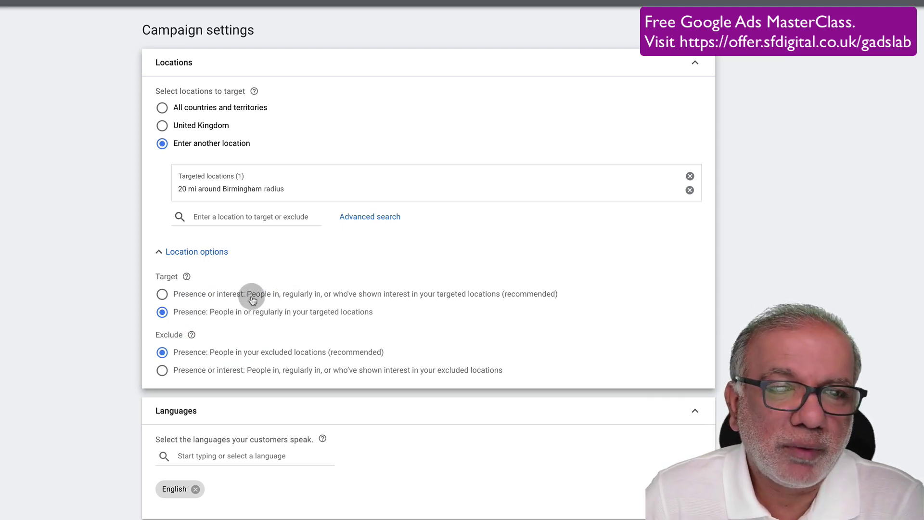
{"action": "left_click", "coordinate": [162, 293]}
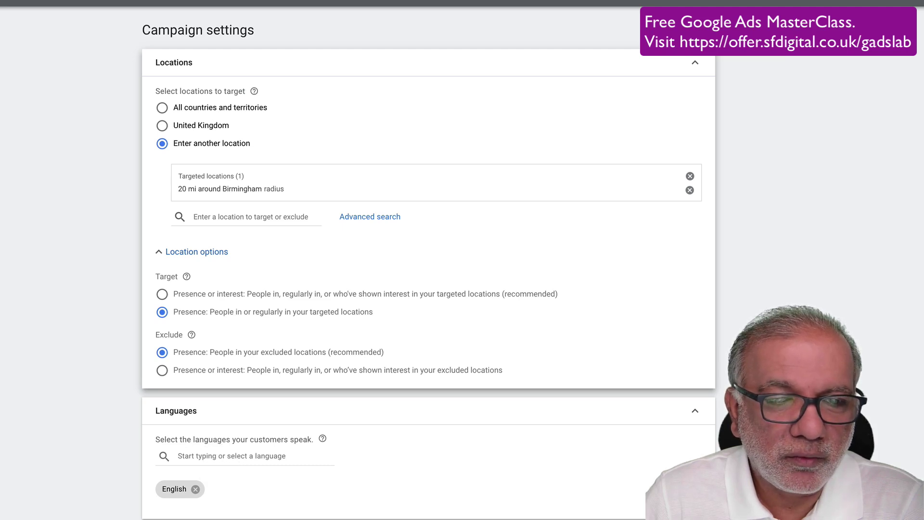
- Keep best-performing ad rotation and an All days, 00:00–00:00 ad schedule
{"action": "scroll", "coordinate": [197, 512], "scroll_direction": "down", "scroll_amount": 3}
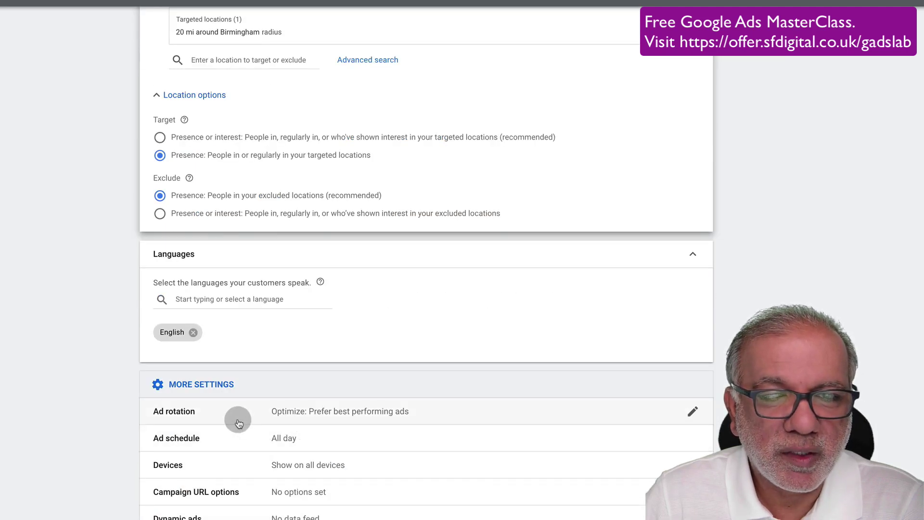
{"action": "left_click", "coordinate": [309, 414]}
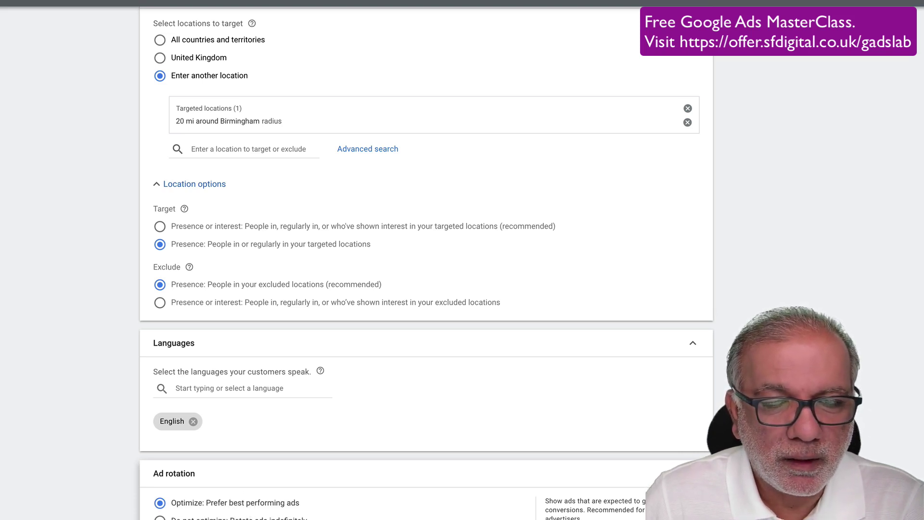
{"action": "scroll", "coordinate": [425, 267], "scroll_direction": "down", "scroll_amount": 4}
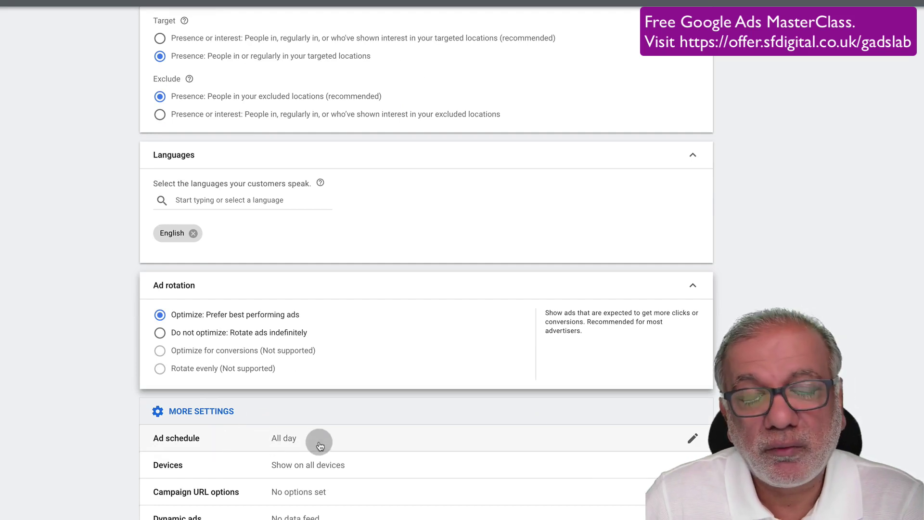
{"action": "left_click", "coordinate": [283, 447]}
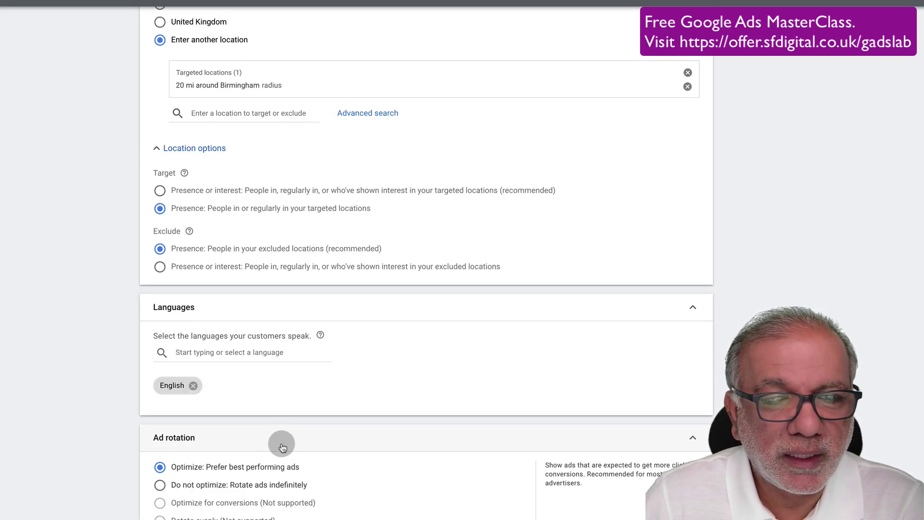
{"action": "left_click", "coordinate": [203, 507]}
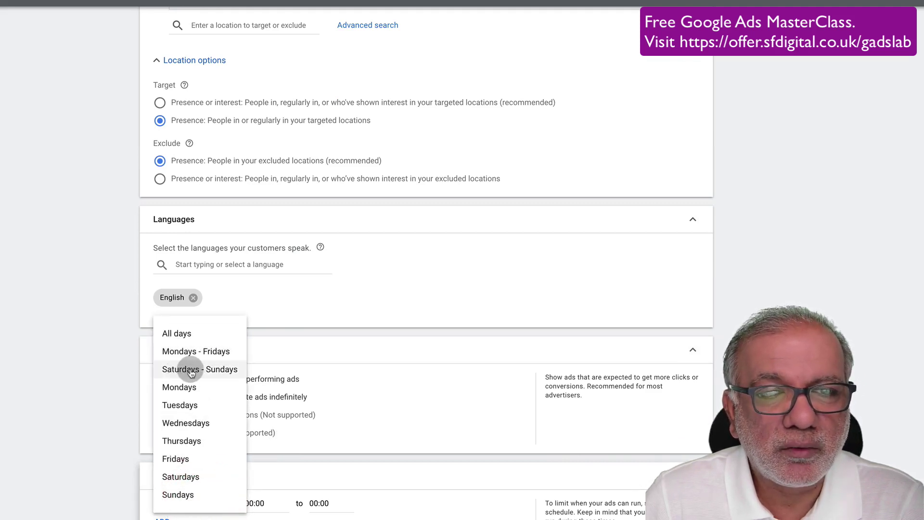
{"action": "left_click", "coordinate": [183, 333]}
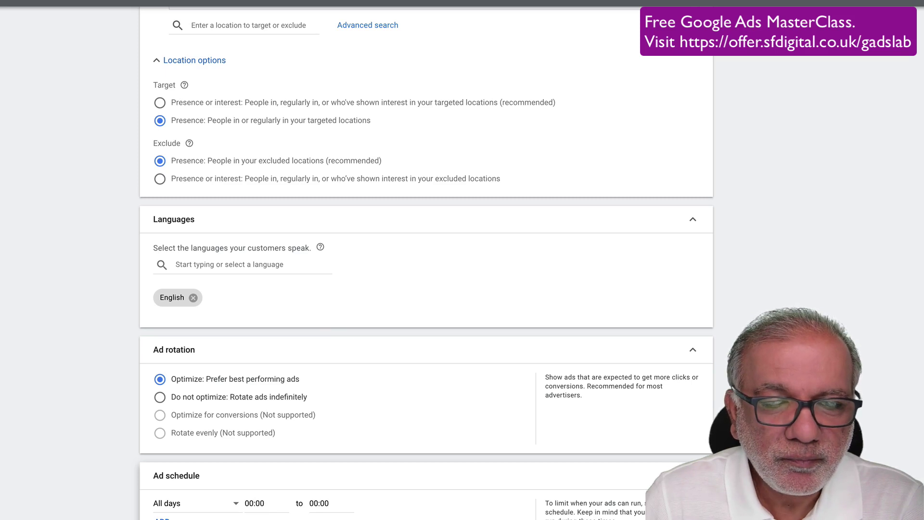
{"action": "scroll", "coordinate": [298, 476], "scroll_direction": "down", "scroll_amount": 3}
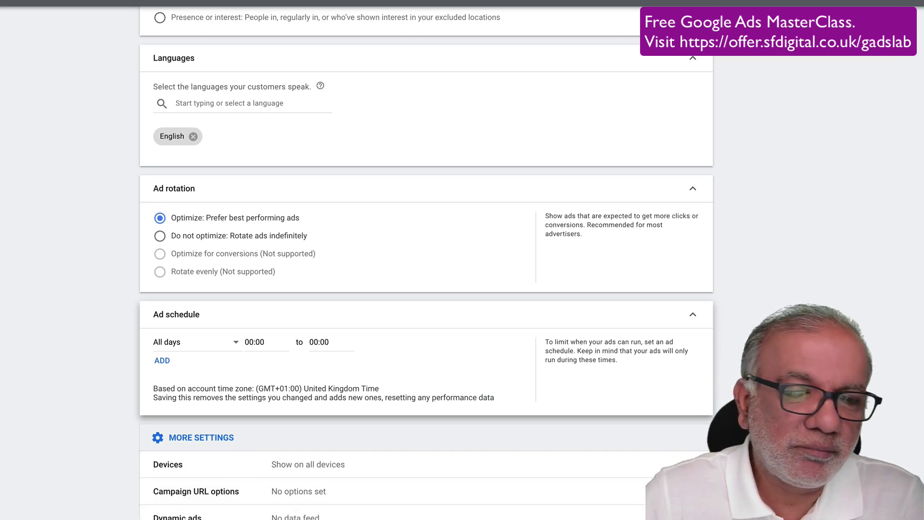
{"action": "scroll", "coordinate": [321, 446], "scroll_direction": "down", "scroll_amount": 2}
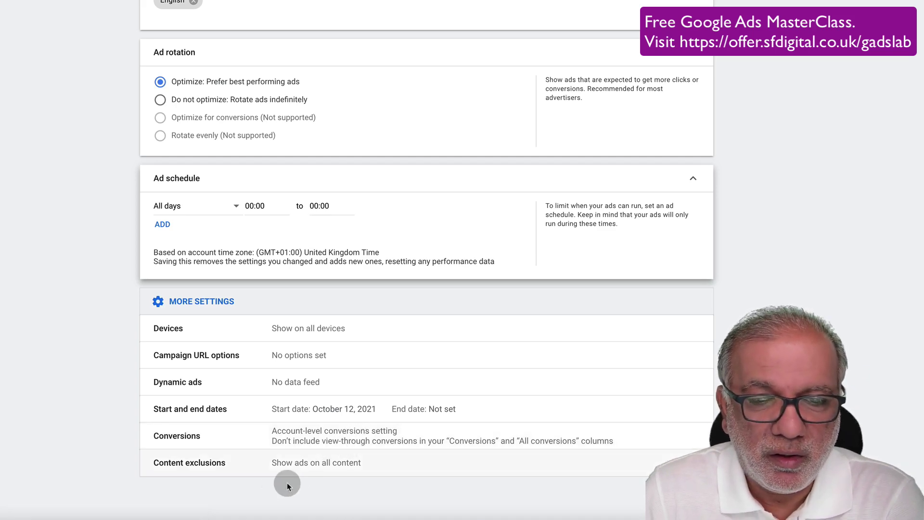
- Exclude all sensitive content categories, including sensational, sexually suggestive, profanity and social issues
{"action": "left_click", "coordinate": [314, 464]}
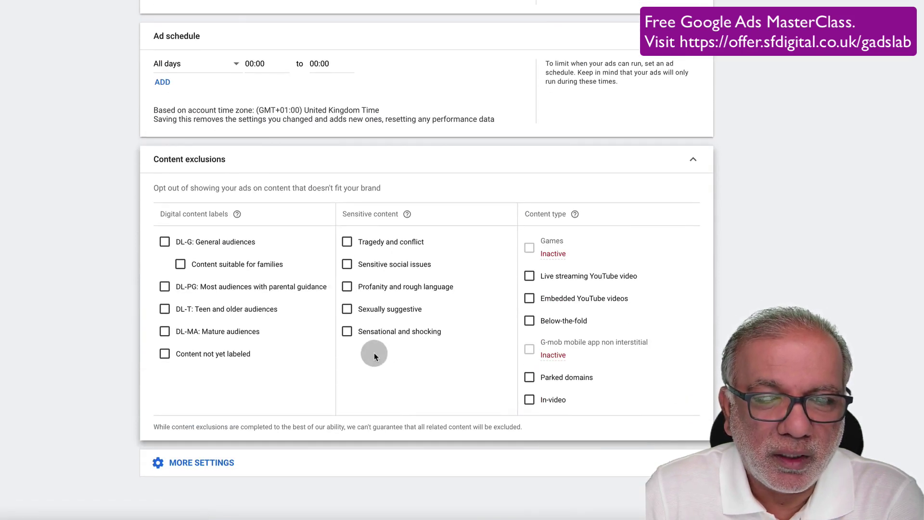
{"action": "left_click", "coordinate": [347, 331]}
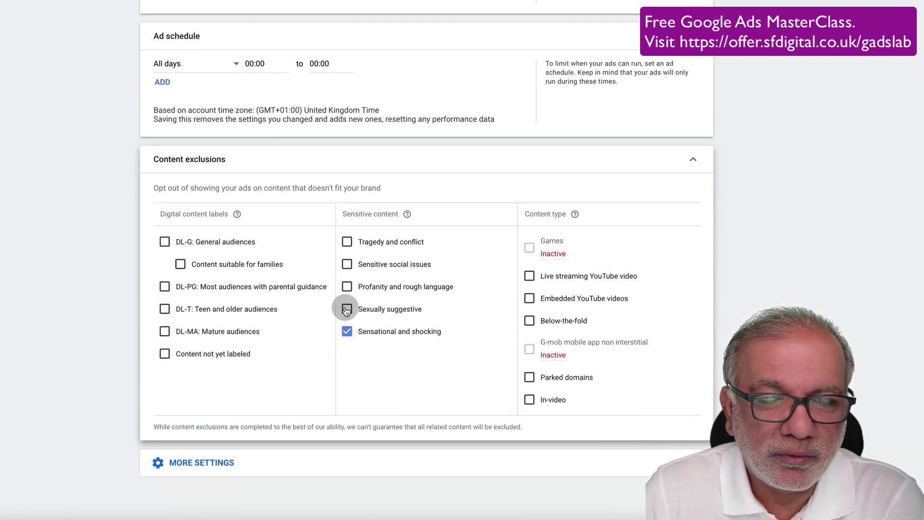
{"action": "left_click", "coordinate": [346, 309]}
{"action": "left_click", "coordinate": [347, 287]}
{"action": "left_click", "coordinate": [347, 264]}
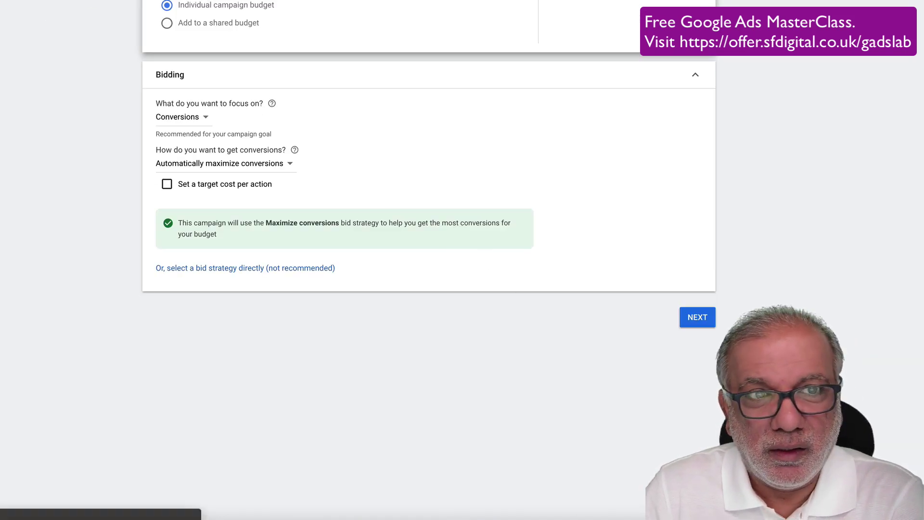
- Enter 1.00 as the campaign's average daily budget in pounds
{"action": "left_click", "coordinate": [167, 114]}
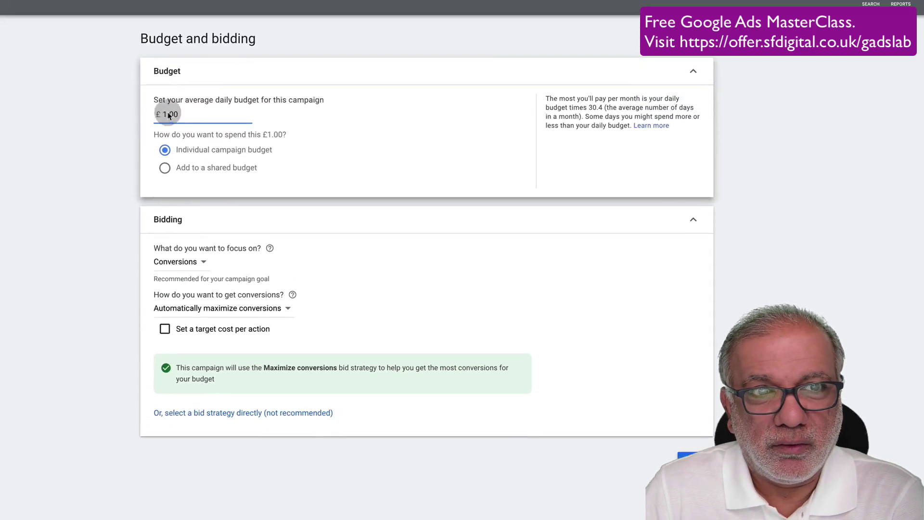
{"action": "type", "text": "1.00"}
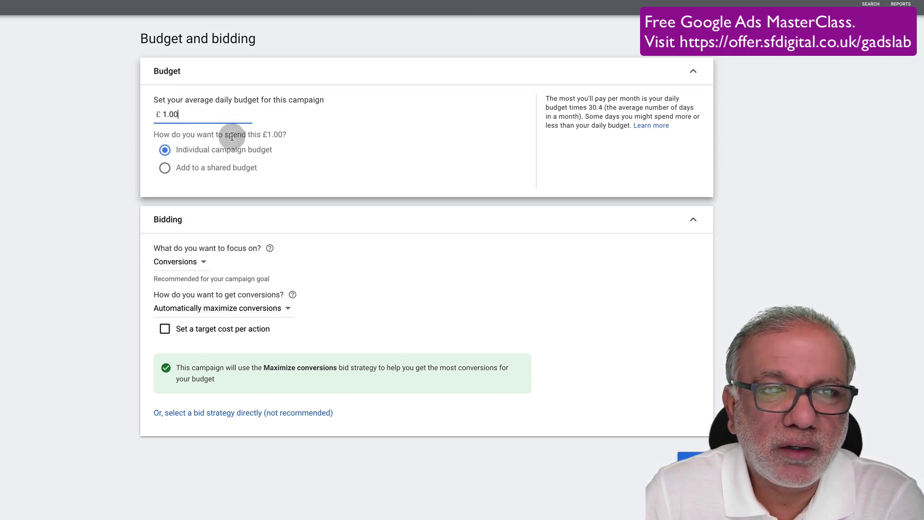
{"action": "left_click", "coordinate": [165, 169]}
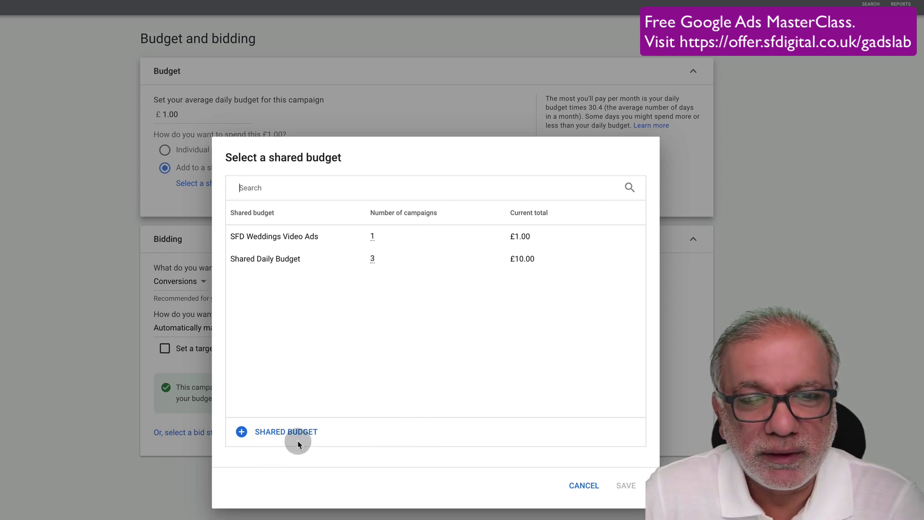
{"action": "left_click", "coordinate": [586, 484]}
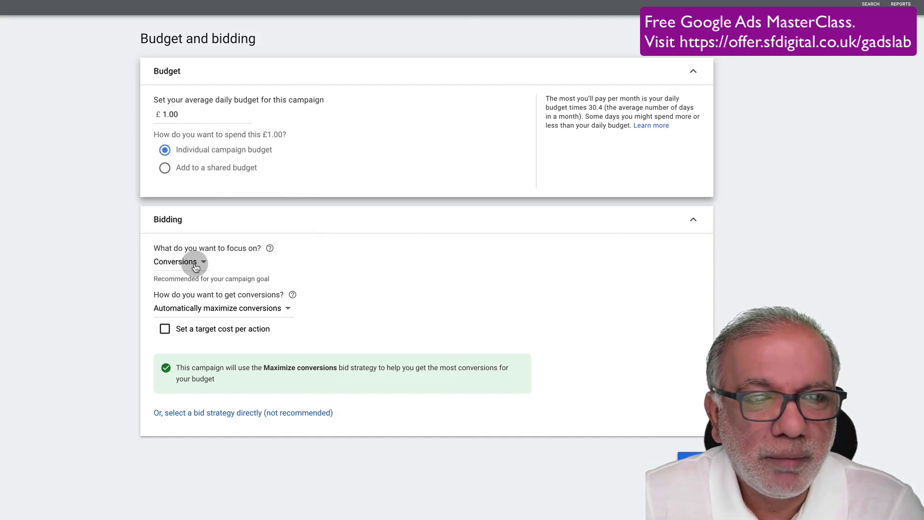
- Select the bid strategy directly and choose Maximize conversions
{"action": "left_click", "coordinate": [212, 412]}
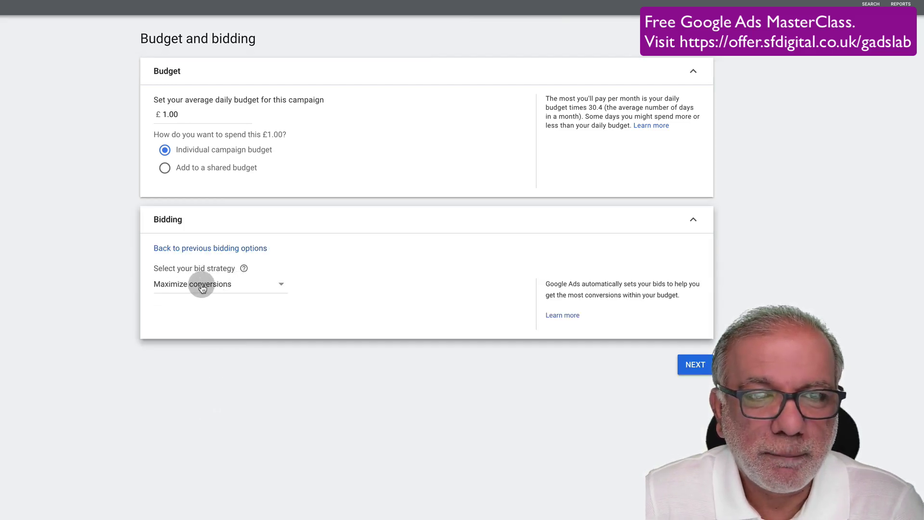
{"action": "left_click", "coordinate": [248, 283]}
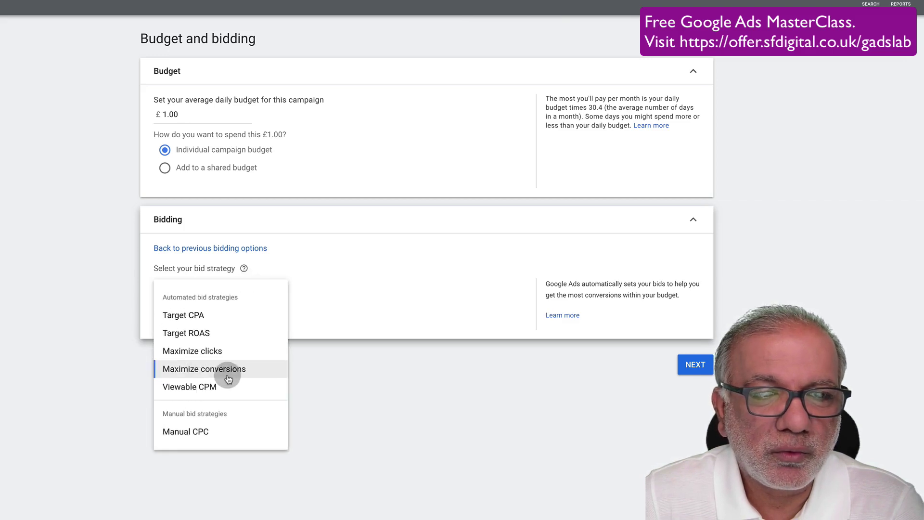
{"action": "mouse_move", "coordinate": [212, 373]}
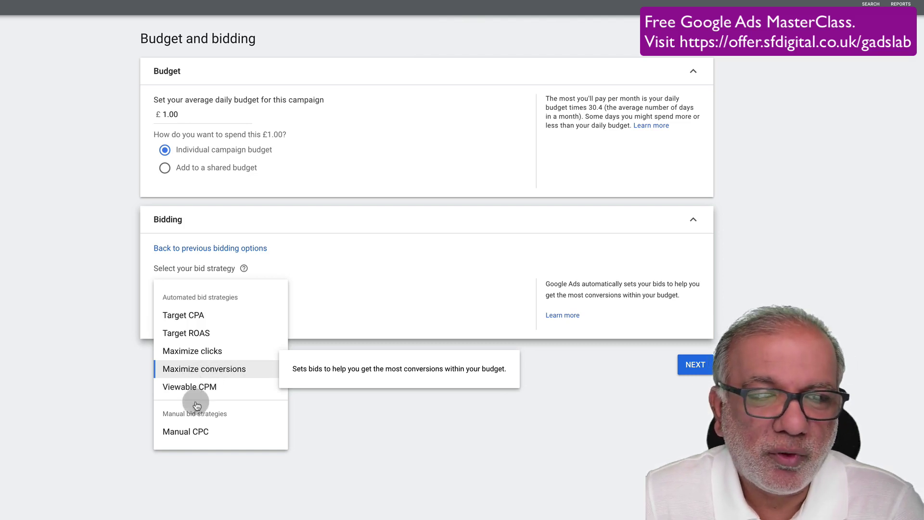
{"action": "left_click", "coordinate": [206, 369]}
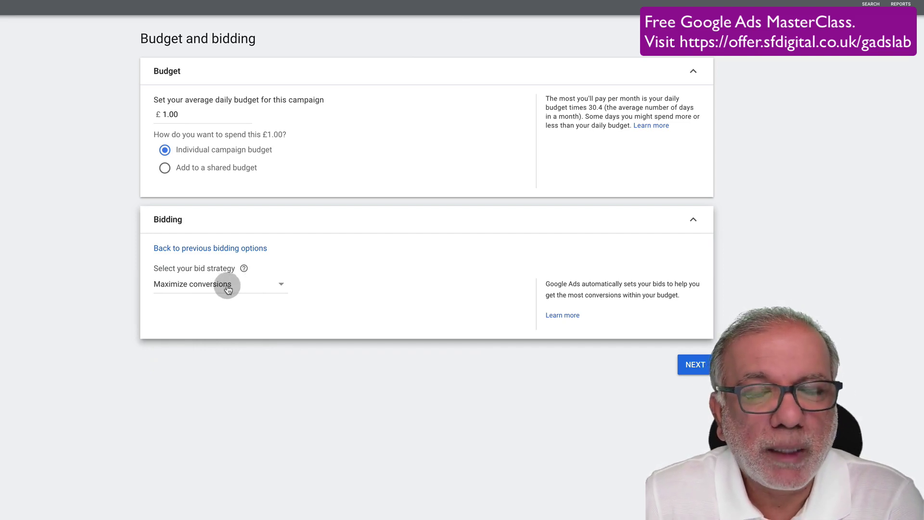
- Advance to Targeting and open Audience Segments, browsing the suggested segments for Wedding Planning
{"action": "left_click", "coordinate": [699, 364]}
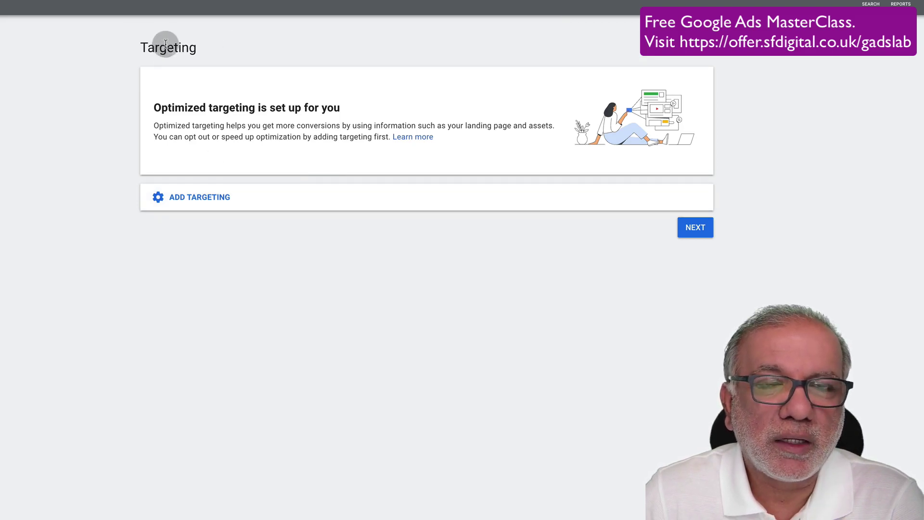
{"action": "left_click", "coordinate": [212, 200]}
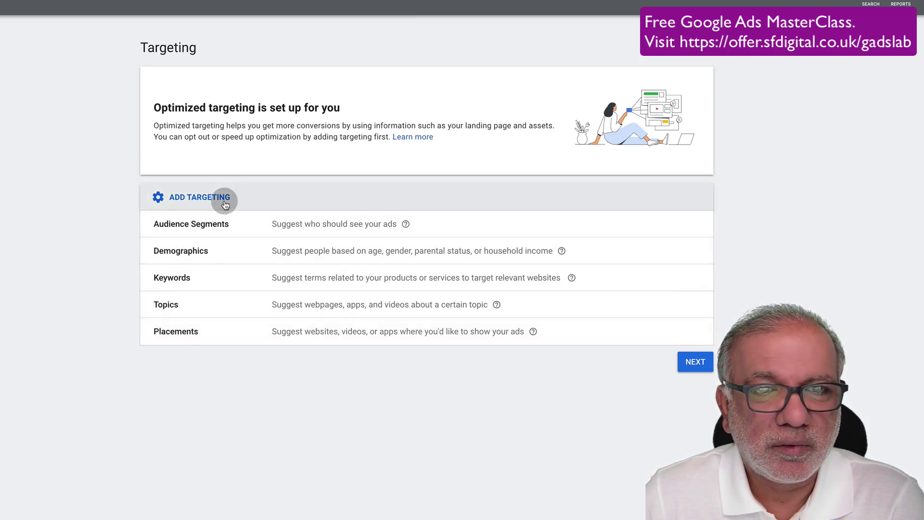
{"action": "left_click", "coordinate": [224, 229]}
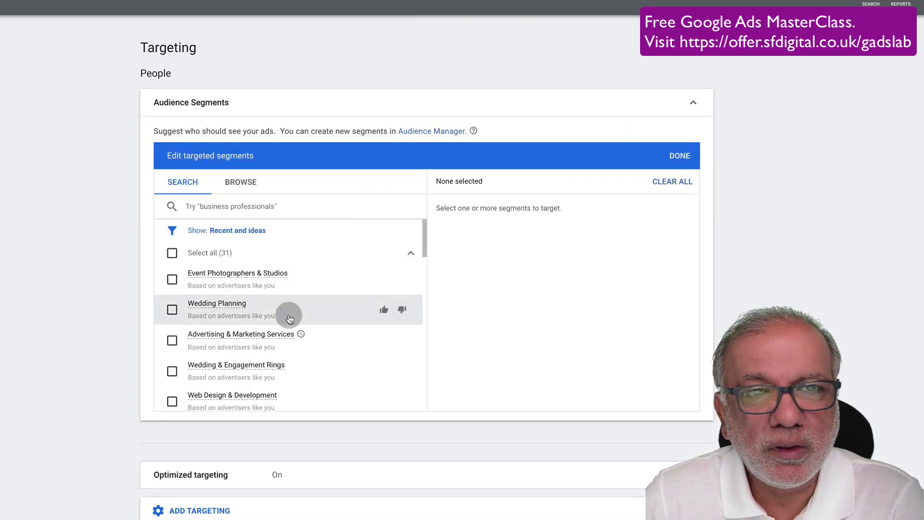
{"action": "scroll", "coordinate": [289, 319], "scroll_direction": "down", "scroll_amount": 3}
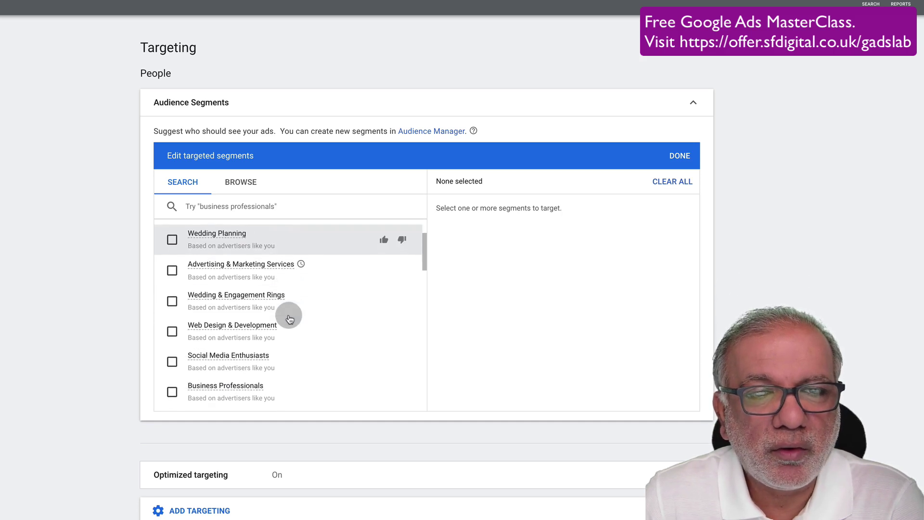
{"action": "scroll", "coordinate": [289, 319], "scroll_direction": "down", "scroll_amount": 4}
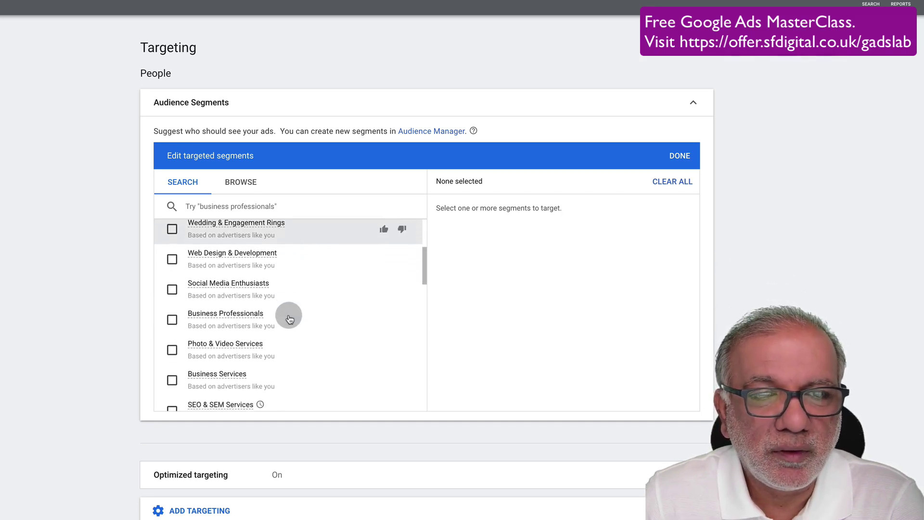
{"action": "scroll", "coordinate": [289, 319], "scroll_direction": "up", "scroll_amount": 6}
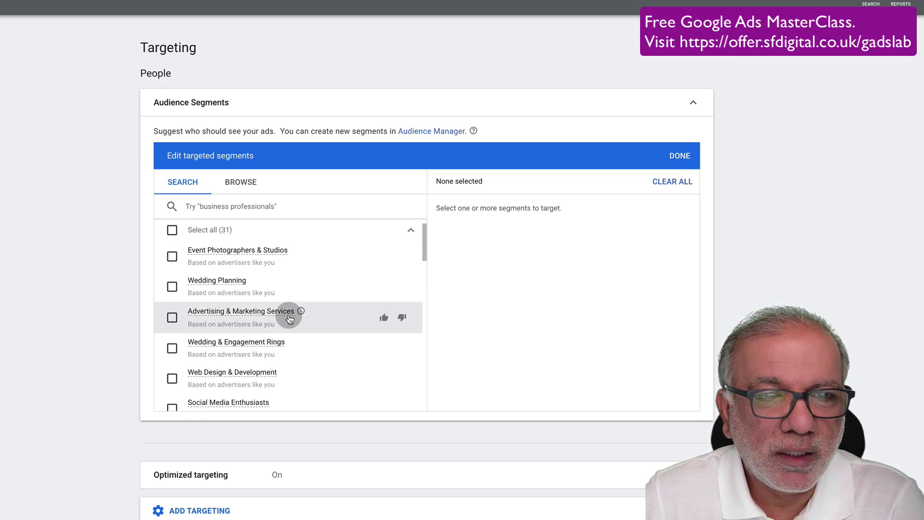
{"action": "mouse_move", "coordinate": [227, 311]}
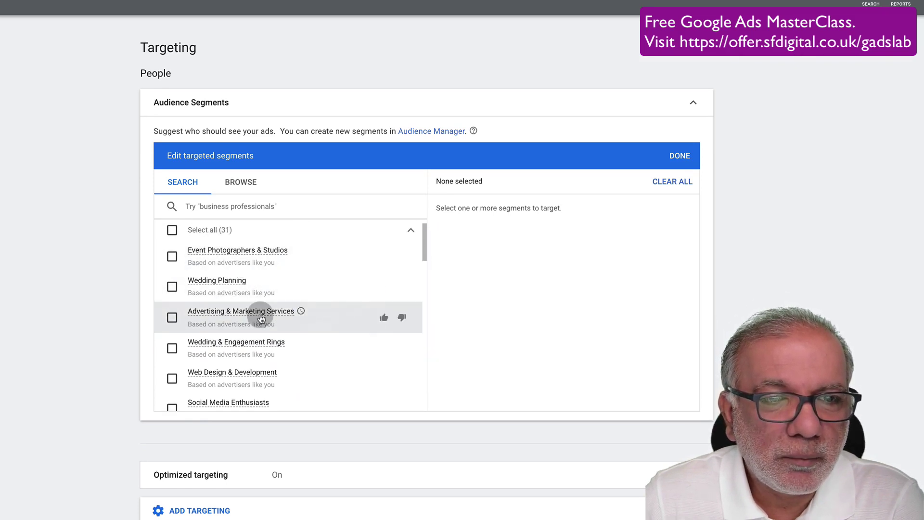
- Target the Wedding Planning, Wedding & Engagement Rings, Bridal Wear and Wedding Photography segments
{"action": "left_click", "coordinate": [172, 287]}
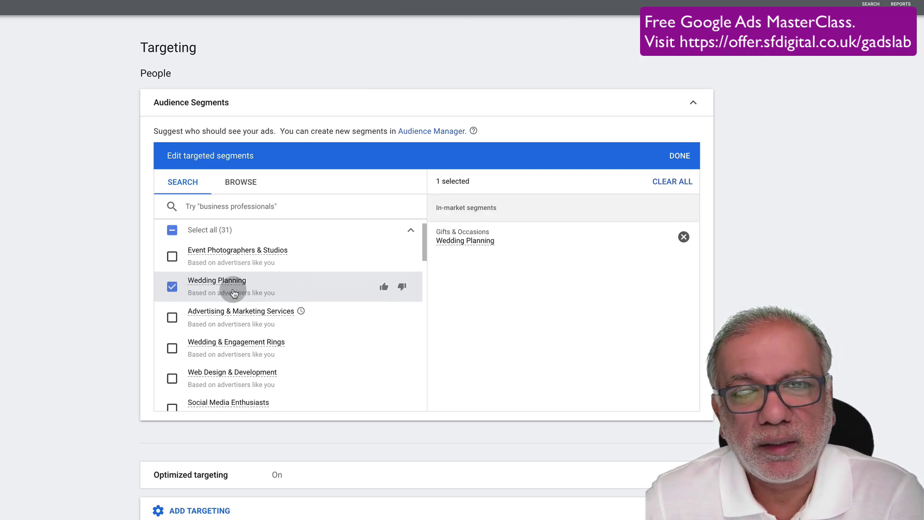
{"action": "mouse_move", "coordinate": [236, 287]}
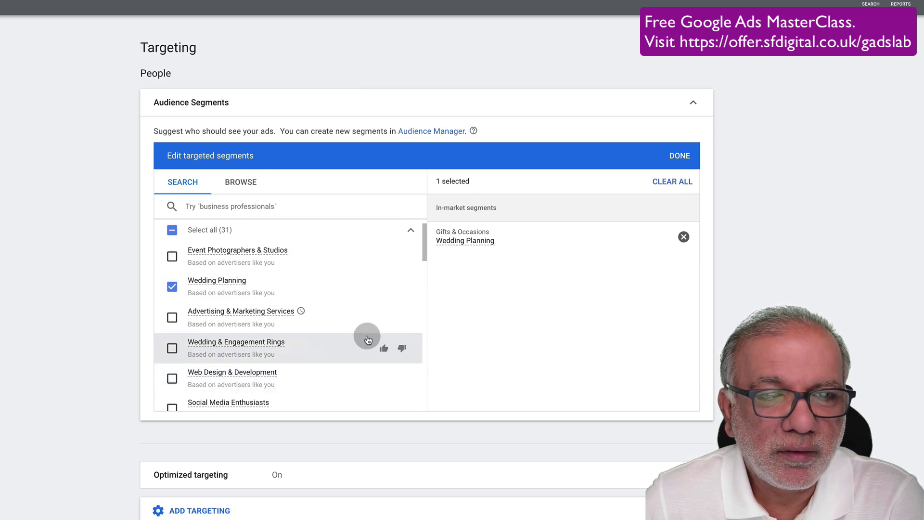
{"action": "scroll", "coordinate": [356, 345], "scroll_direction": "down", "scroll_amount": 1}
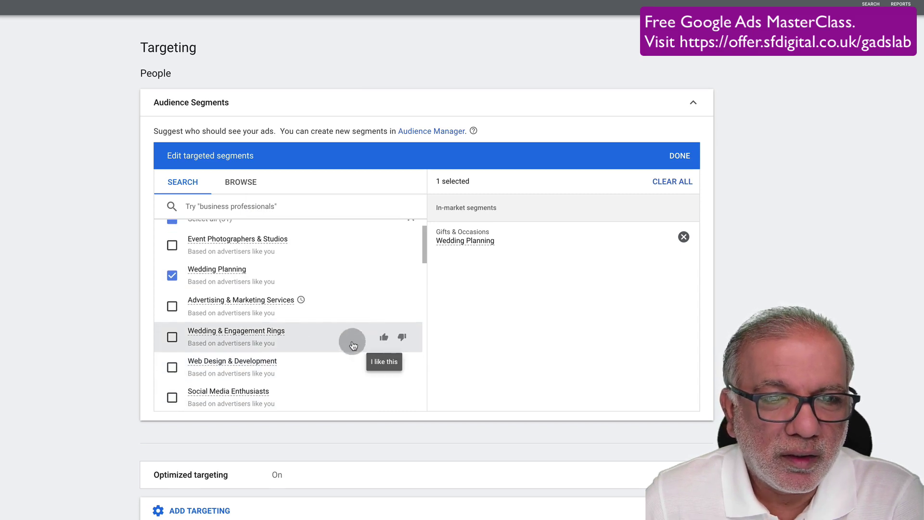
{"action": "left_click", "coordinate": [172, 338]}
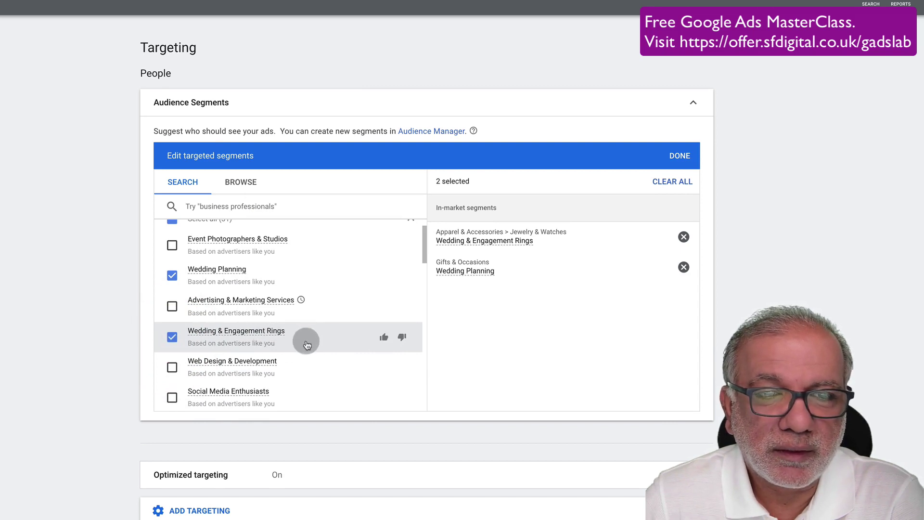
{"action": "scroll", "coordinate": [307, 345], "scroll_direction": "down", "scroll_amount": 1}
{"action": "scroll", "coordinate": [306, 344], "scroll_direction": "down", "scroll_amount": 4}
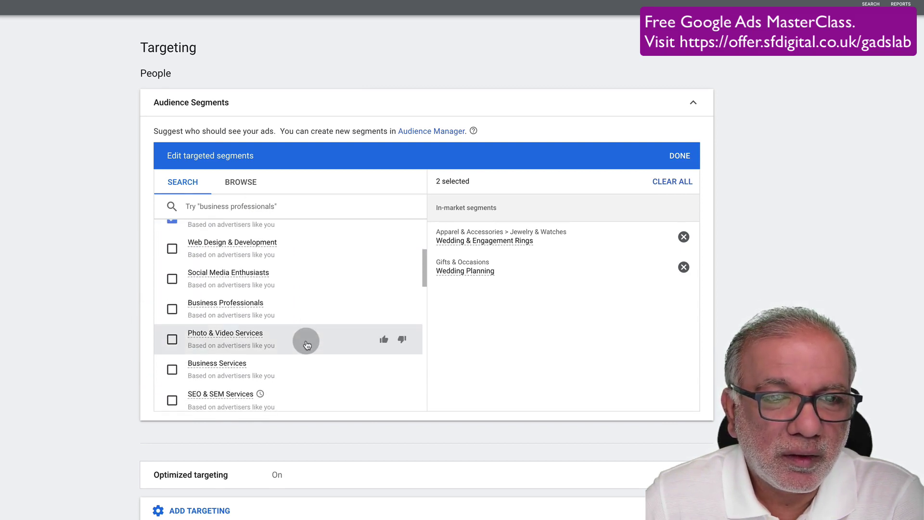
{"action": "scroll", "coordinate": [306, 345], "scroll_direction": "down", "scroll_amount": 6}
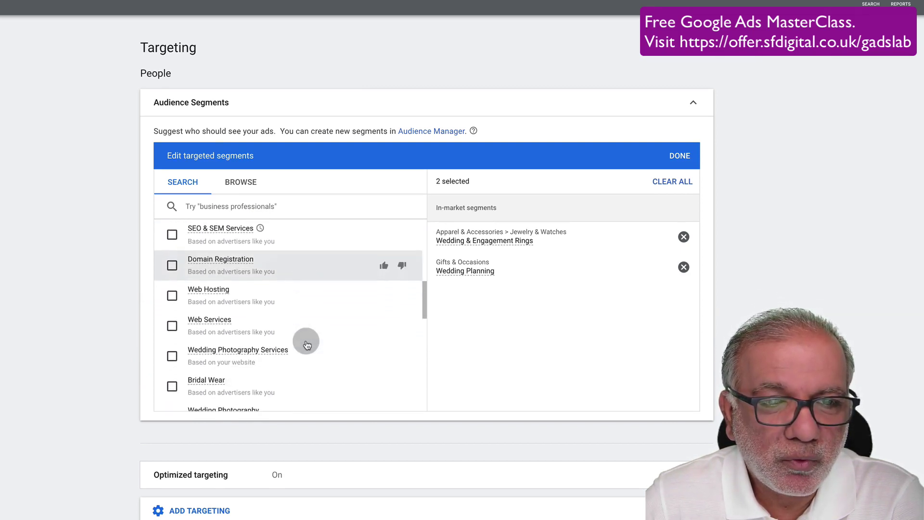
{"action": "scroll", "coordinate": [307, 345], "scroll_direction": "down", "scroll_amount": 1}
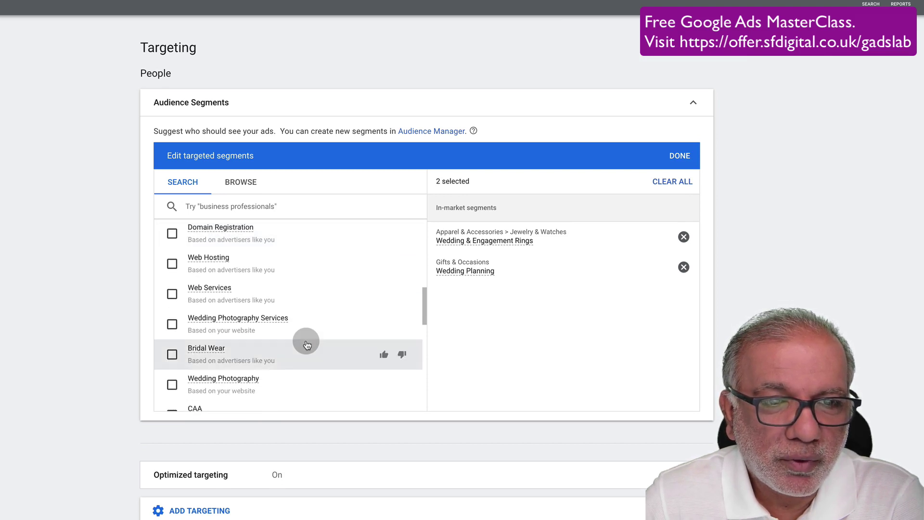
{"action": "left_click", "coordinate": [307, 344]}
{"action": "left_click", "coordinate": [302, 383]}
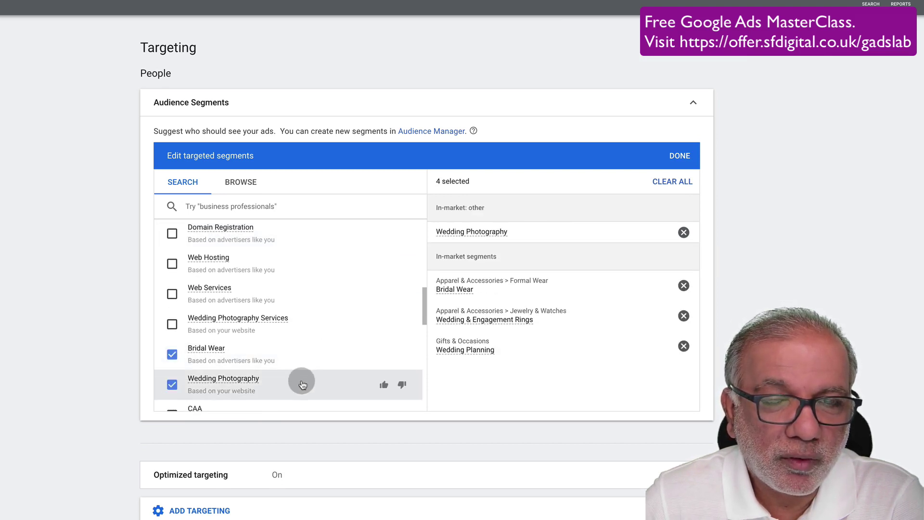
- Add Pre-Wedding Photography, Local Photographers and Wedding Products and Services to the targeted segments
{"action": "scroll", "coordinate": [302, 383], "scroll_direction": "down", "scroll_amount": 3}
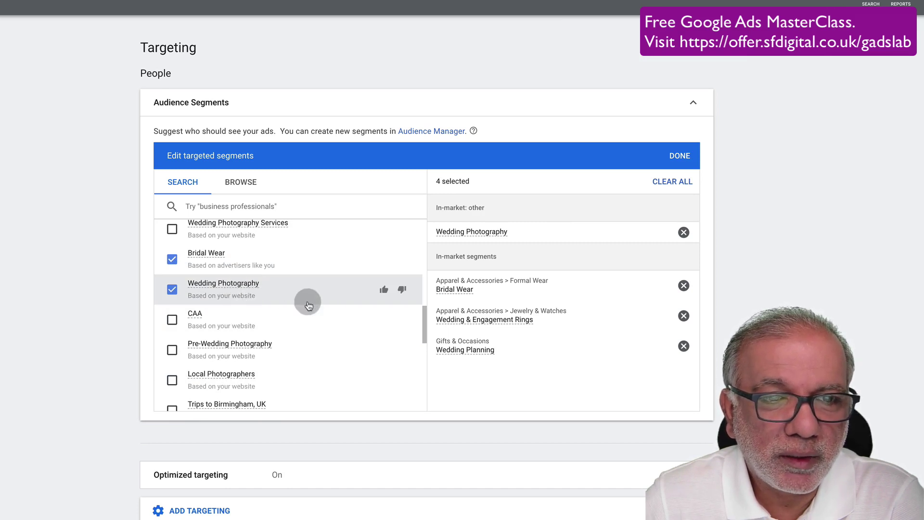
{"action": "left_click", "coordinate": [298, 350]}
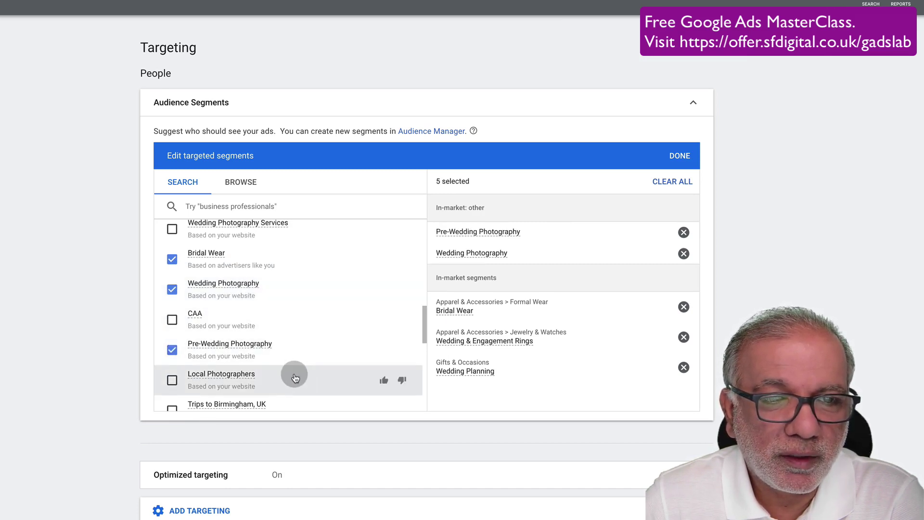
{"action": "left_click", "coordinate": [295, 378]}
{"action": "scroll", "coordinate": [296, 378], "scroll_direction": "down", "scroll_amount": 3}
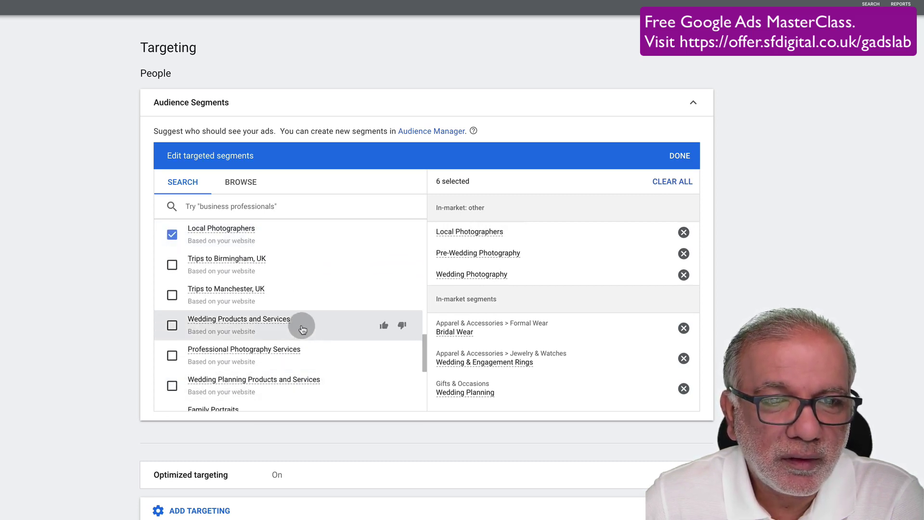
{"action": "left_click", "coordinate": [171, 326]}
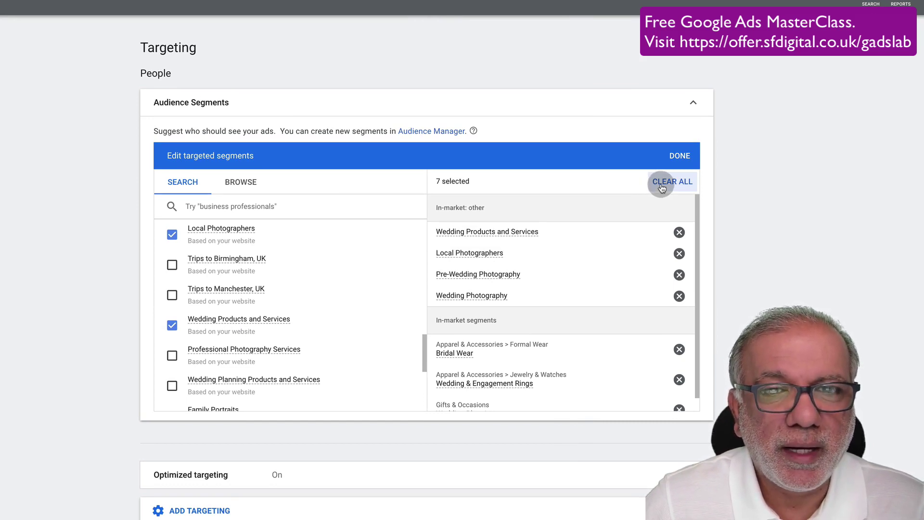
- Clear all segments, re-tick only Wedding Planning, and expand Optimized targeting
{"action": "left_click", "coordinate": [661, 187]}
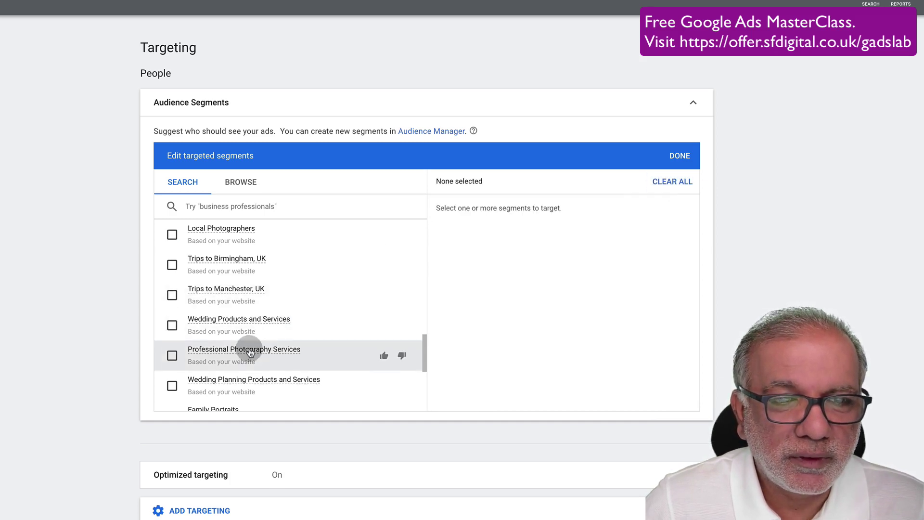
{"action": "mouse_move", "coordinate": [248, 352]}
{"action": "scroll", "coordinate": [245, 337], "scroll_direction": "up", "scroll_amount": 10}
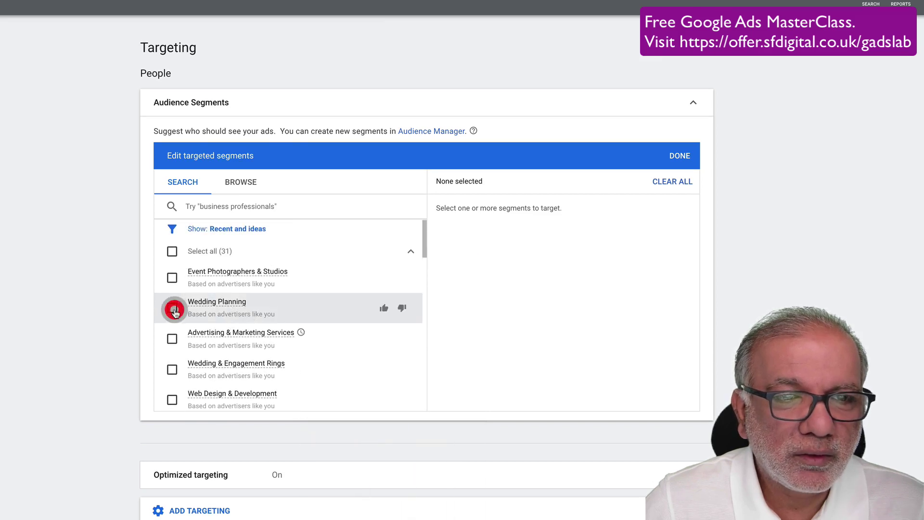
{"action": "left_click", "coordinate": [173, 309]}
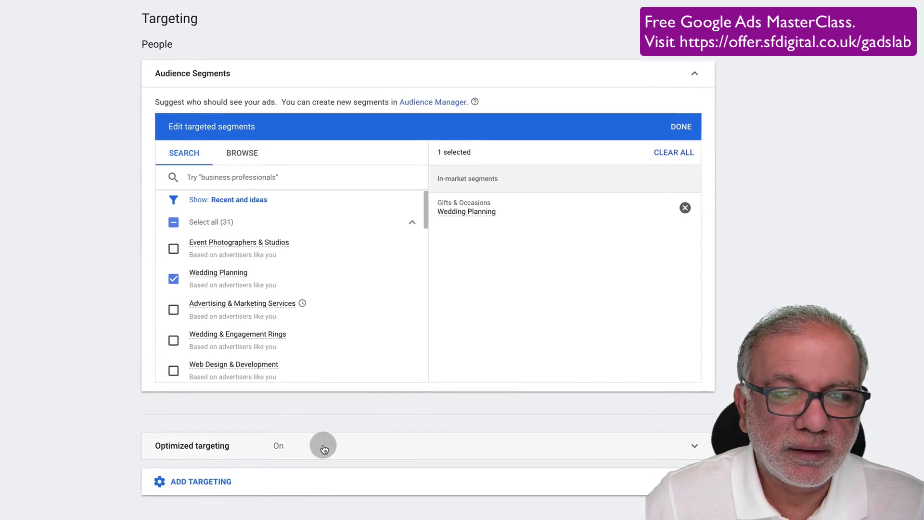
{"action": "left_click", "coordinate": [353, 436]}
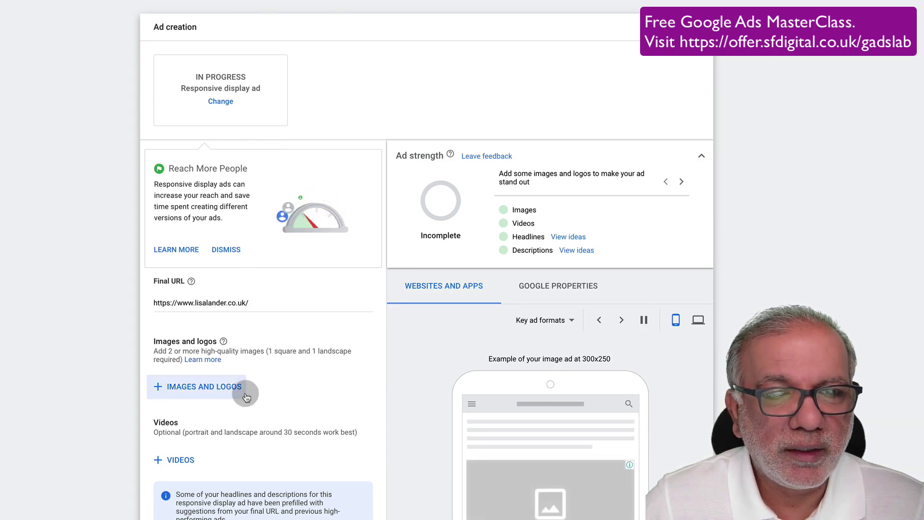
- Enter 'Wedding Photographer B'ham' as the first headline, trimmed under 30 characters
{"action": "scroll", "coordinate": [246, 396], "scroll_direction": "down", "scroll_amount": 2}
{"action": "scroll", "coordinate": [246, 396], "scroll_direction": "down", "scroll_amount": 3}
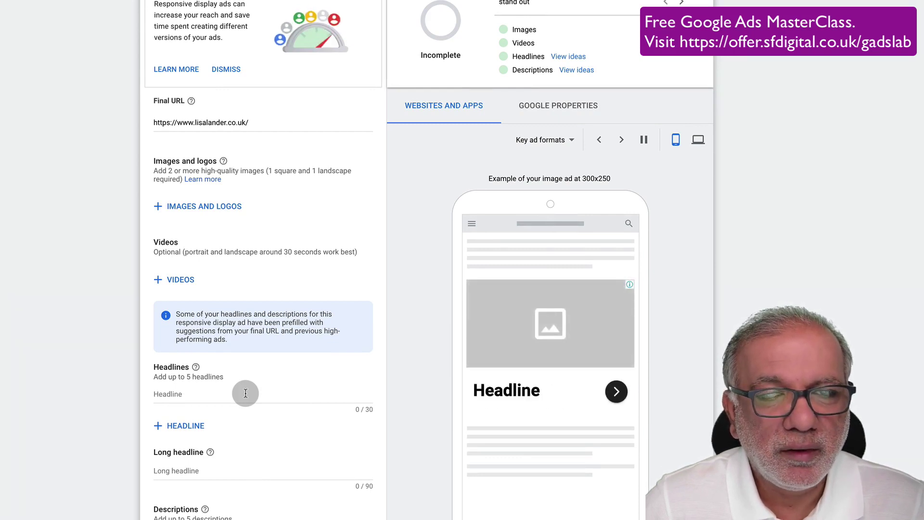
{"action": "scroll", "coordinate": [245, 393], "scroll_direction": "down", "scroll_amount": 1}
{"action": "left_click", "coordinate": [179, 393]}
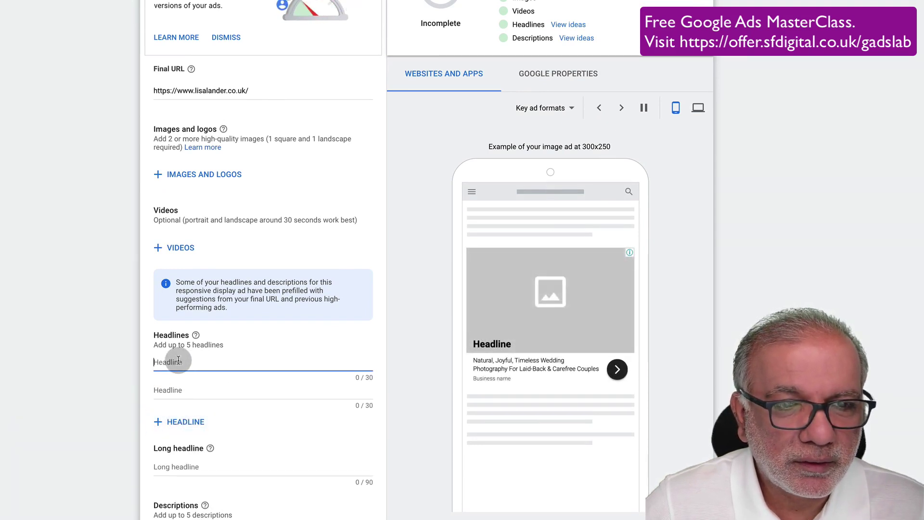
{"action": "left_click", "coordinate": [179, 360]}
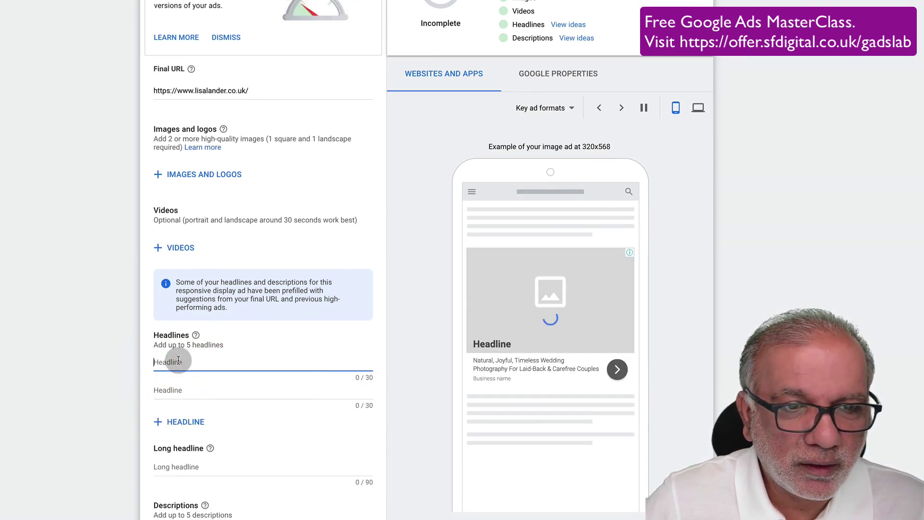
{"action": "left_click", "coordinate": [176, 363]}
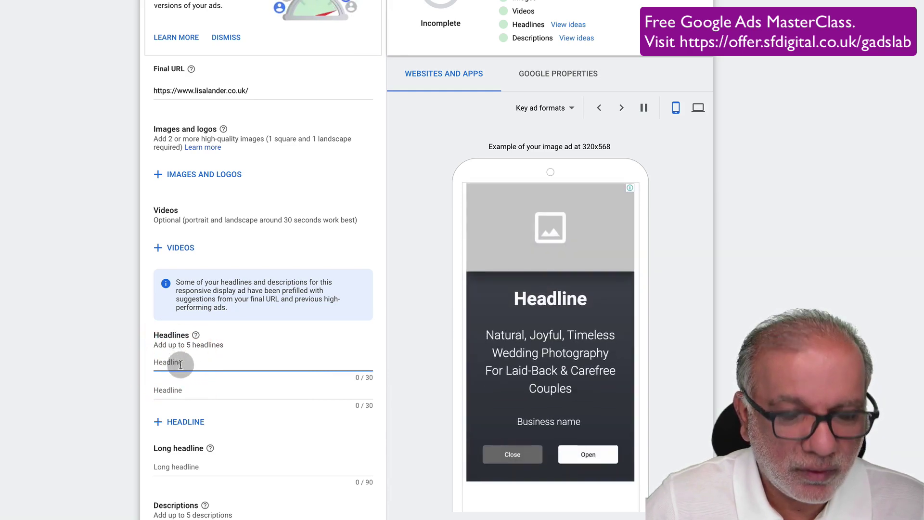
{"action": "type", "text": "We"}
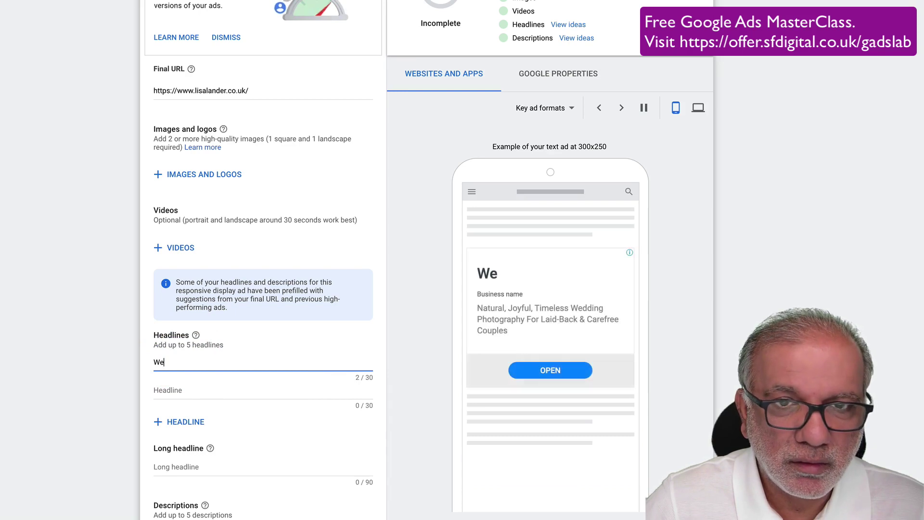
{"action": "key", "text": "BackSpace"}
{"action": "left_click", "coordinate": [175, 368]}
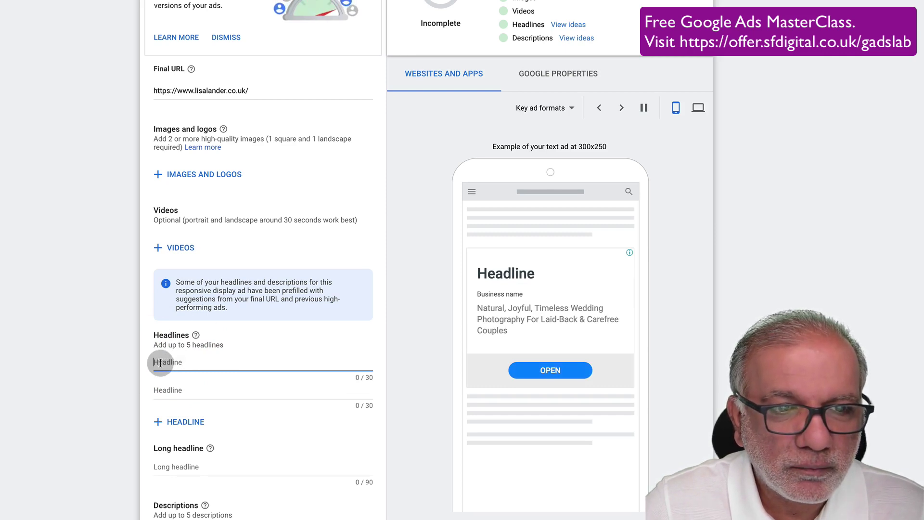
{"action": "type", "text": "Wedd"}
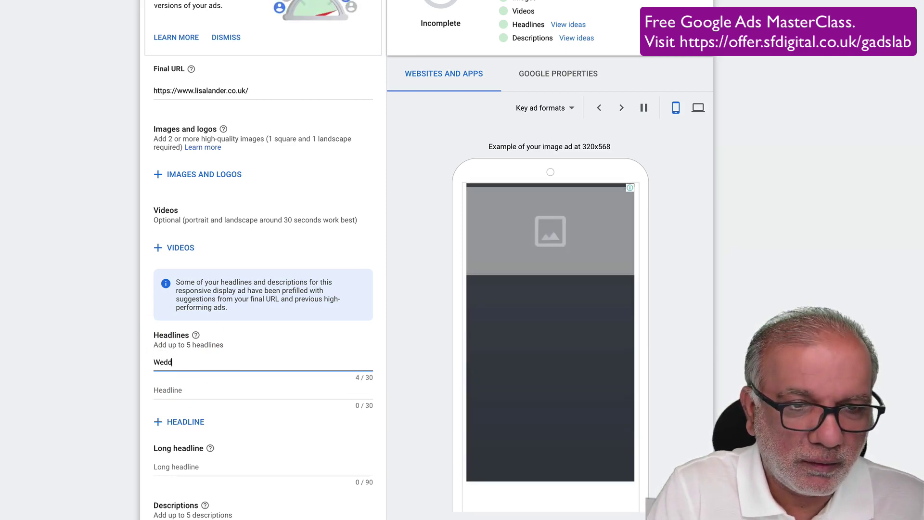
{"action": "type", "text": "ing Photograph"}
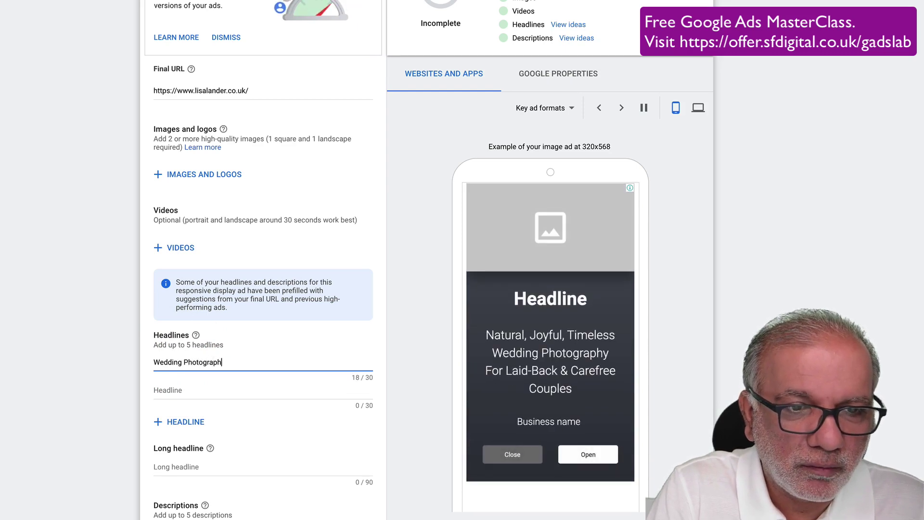
{"action": "type", "text": "er Bir"}
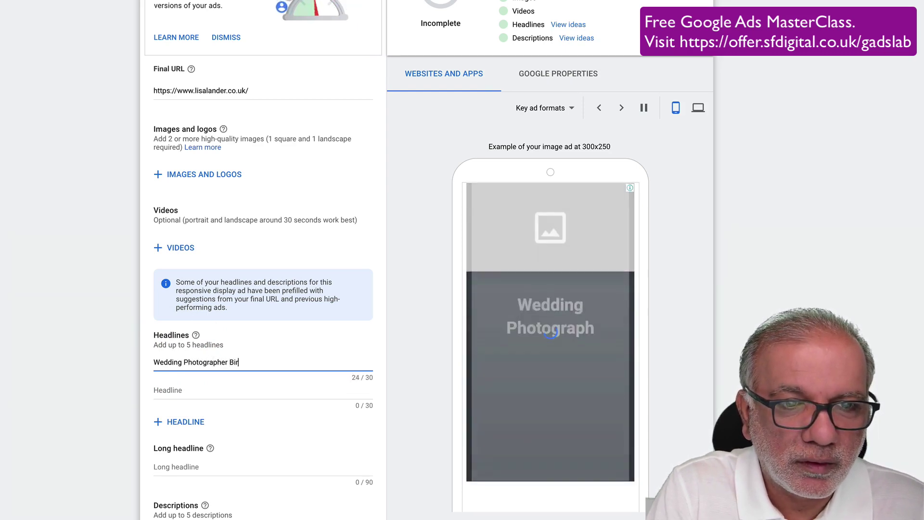
{"action": "type", "text": "mingham"}
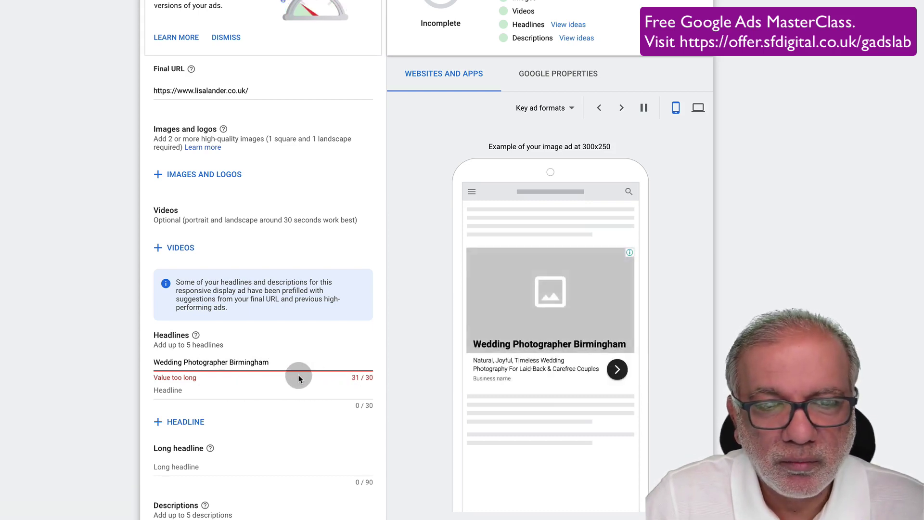
{"action": "key", "text": "BackSpace"}
{"action": "key", "text": "BackSpace"}
{"action": "key", "text": "BackSpace"}
{"action": "key", "text": "BackSpace"}
{"action": "key", "text": "BackSpace"}
{"action": "key", "text": "BackSpace"}
{"action": "key", "text": "BackSpace"}
{"action": "key", "text": "BackSpace"}
{"action": "key", "text": "BackSpace"}
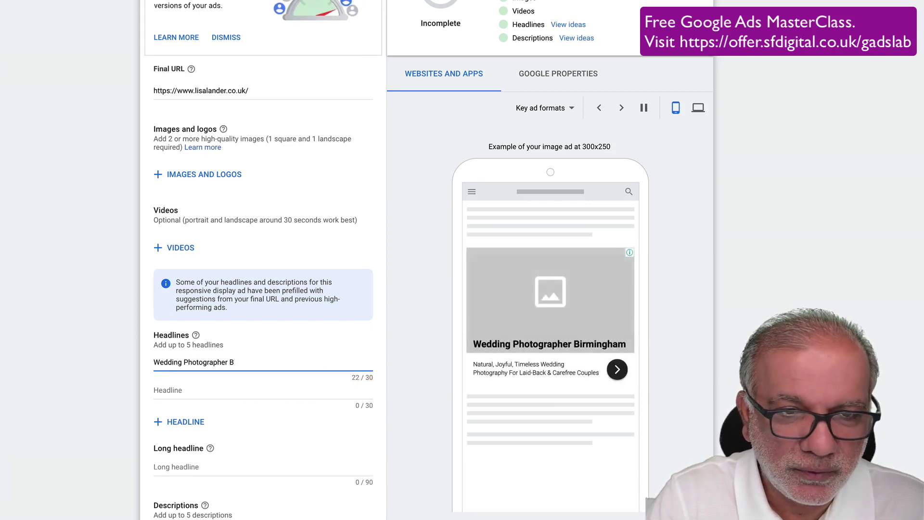
{"action": "type", "text": "B'h"}
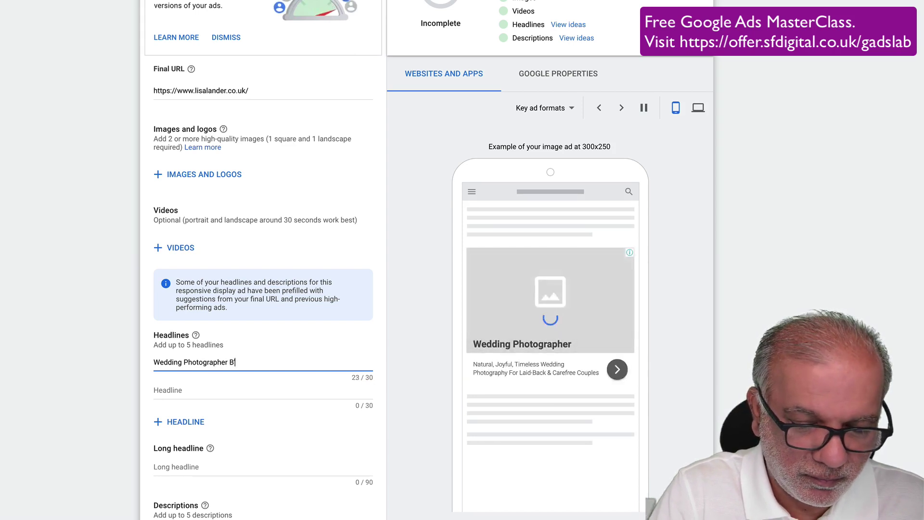
{"action": "type", "text": "am"}
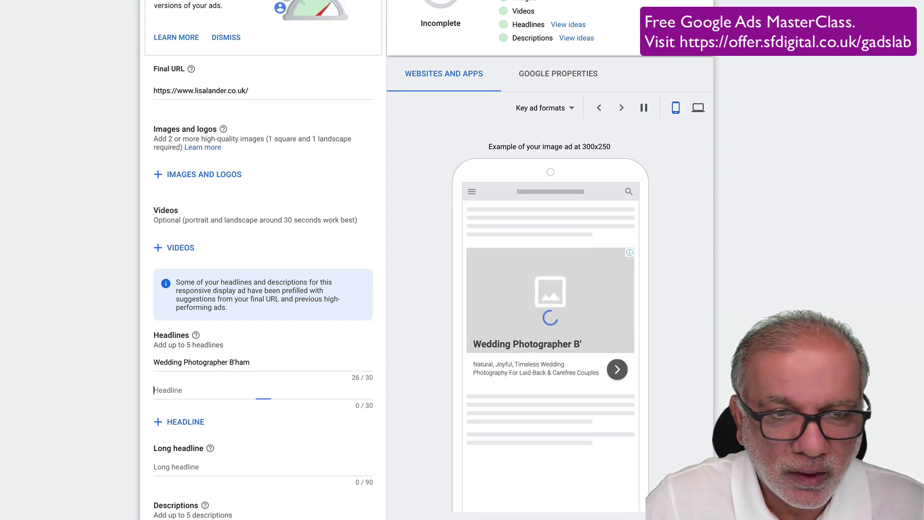
- Fill headlines two to five with suggestions: studio name, Engagement Photography, Get More Information, Hiring A Photographer
{"action": "left_click", "coordinate": [243, 392]}
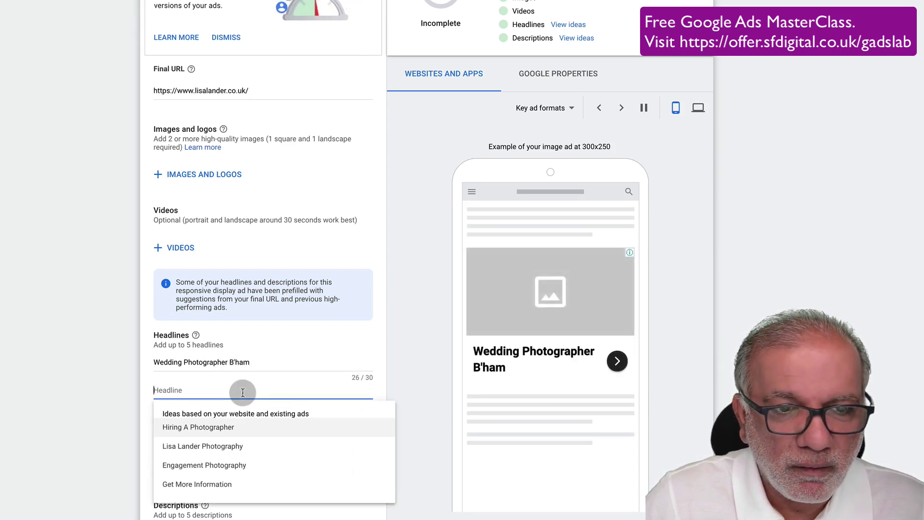
{"action": "left_click", "coordinate": [192, 447]}
{"action": "left_click", "coordinate": [196, 415]}
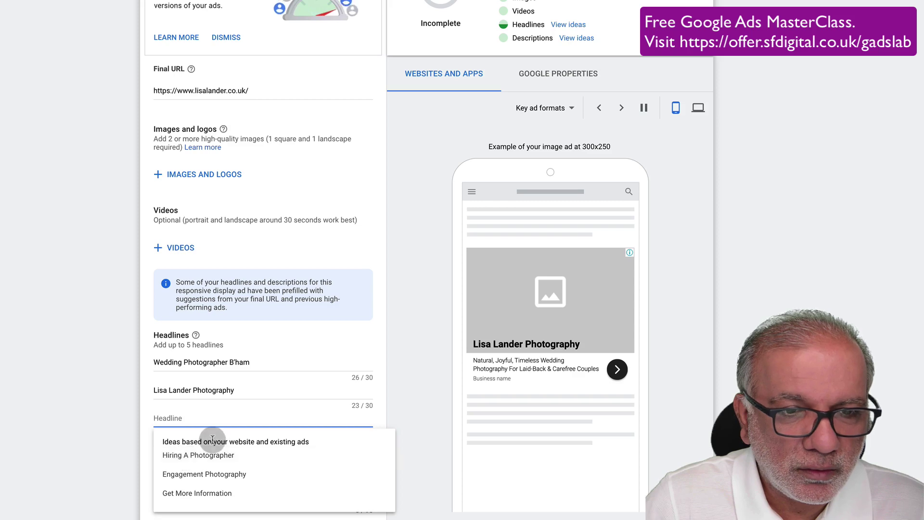
{"action": "left_click", "coordinate": [204, 476]}
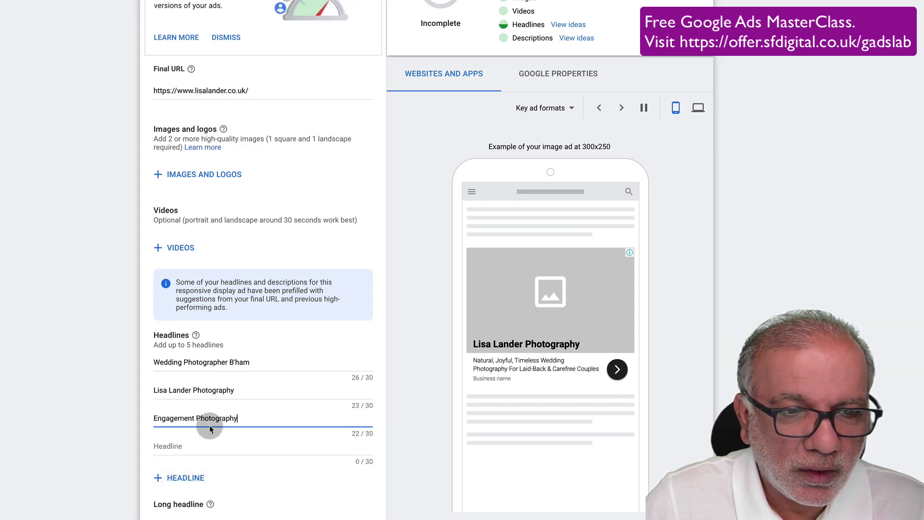
{"action": "left_click", "coordinate": [181, 446]}
{"action": "scroll", "coordinate": [180, 445], "scroll_direction": "down", "scroll_amount": 2}
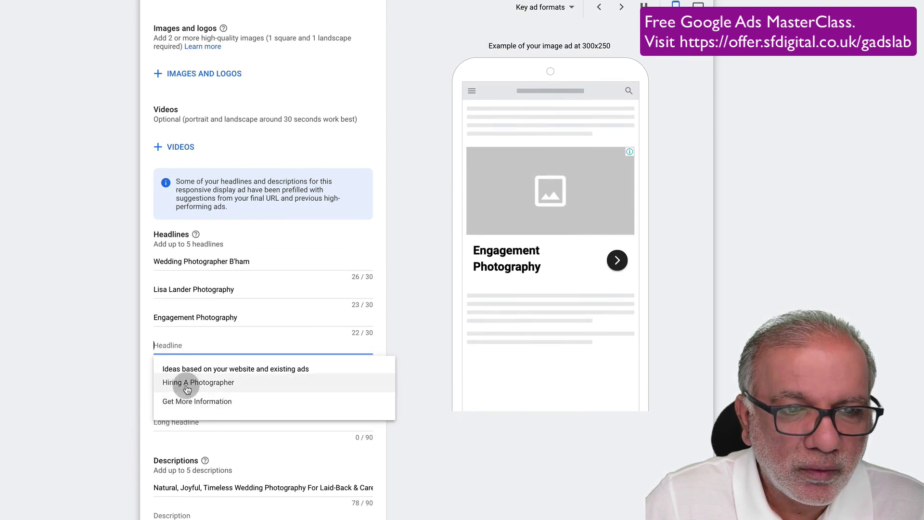
{"action": "left_click", "coordinate": [187, 400]}
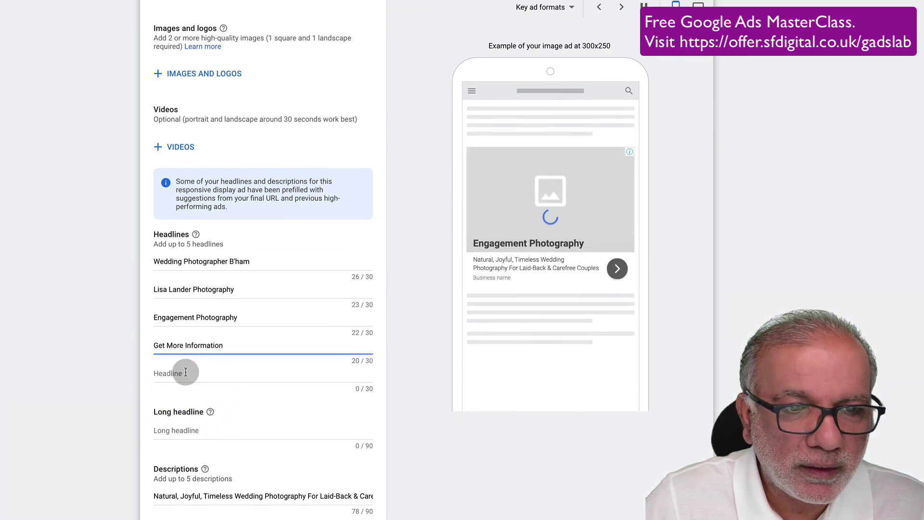
{"action": "left_click", "coordinate": [174, 373]}
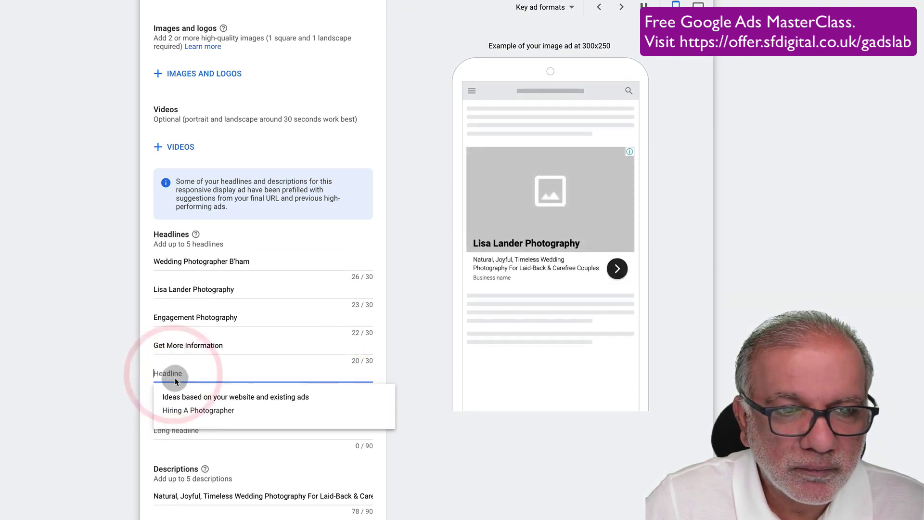
{"action": "left_click", "coordinate": [186, 411]}
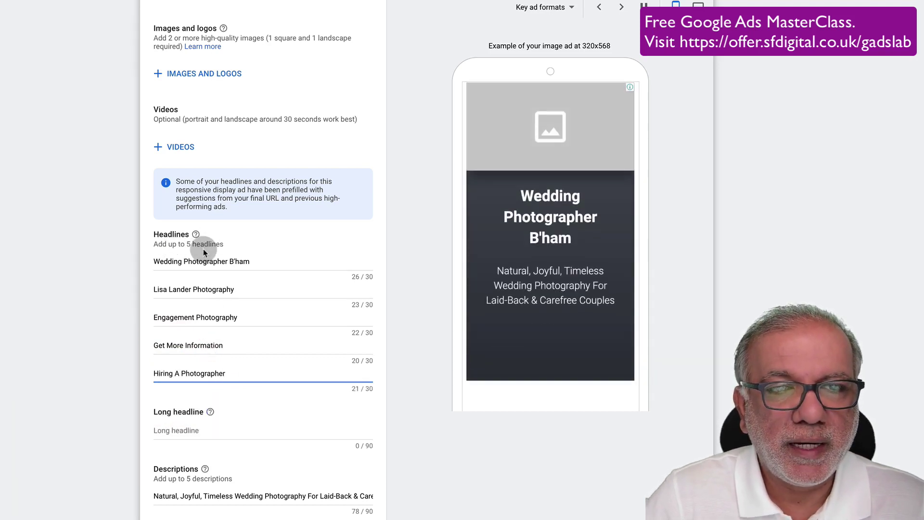
{"action": "scroll", "coordinate": [243, 272], "scroll_direction": "up", "scroll_amount": 5}
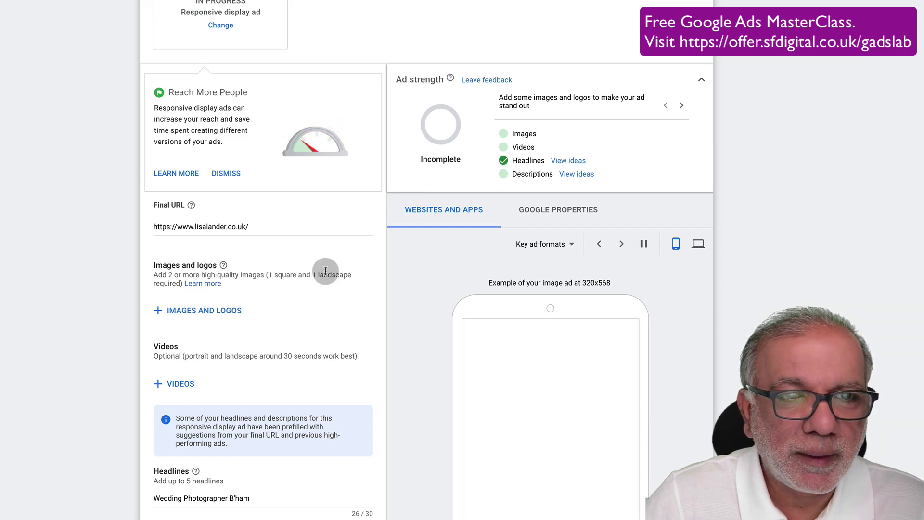
{"action": "scroll", "coordinate": [324, 271], "scroll_direction": "down", "scroll_amount": 1}
- Build the long headline from the studio name, 'Hiring A Photographer.' and 'Wedding Photographer B'ham'
{"action": "scroll", "coordinate": [325, 270], "scroll_direction": "down", "scroll_amount": 5}
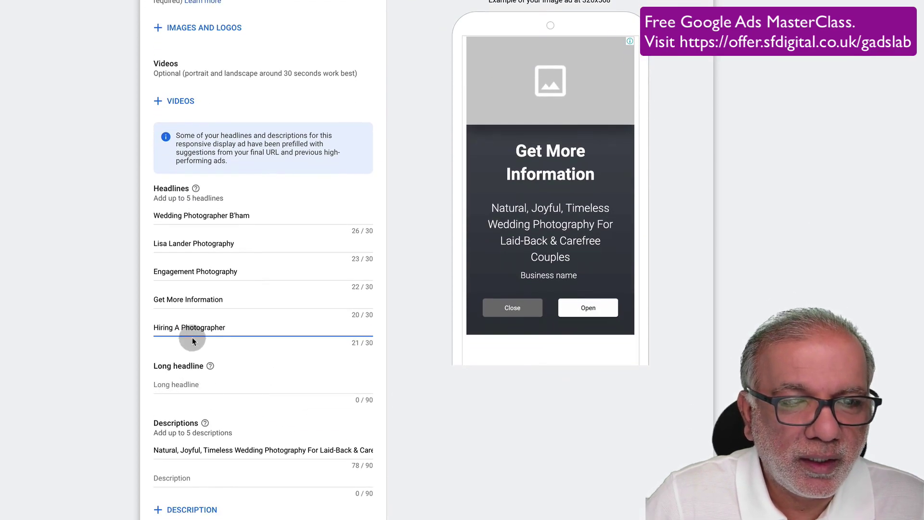
{"action": "triple_click", "coordinate": [196, 330]}
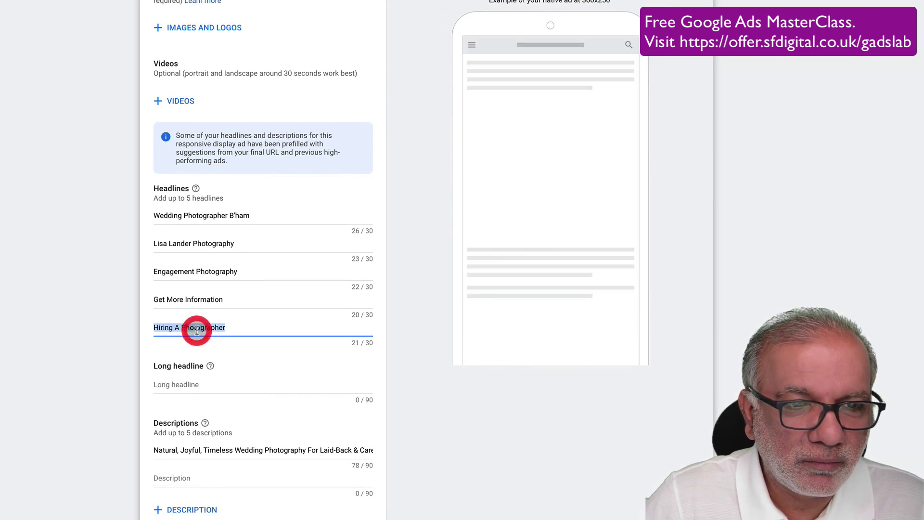
{"action": "left_click", "coordinate": [177, 387]}
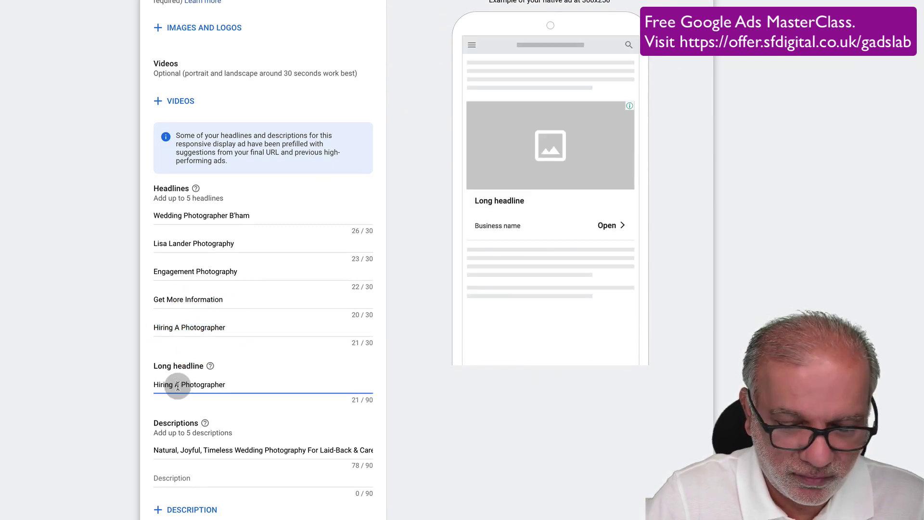
{"action": "left_click", "coordinate": [193, 273]}
{"action": "triple_click", "coordinate": [195, 245]}
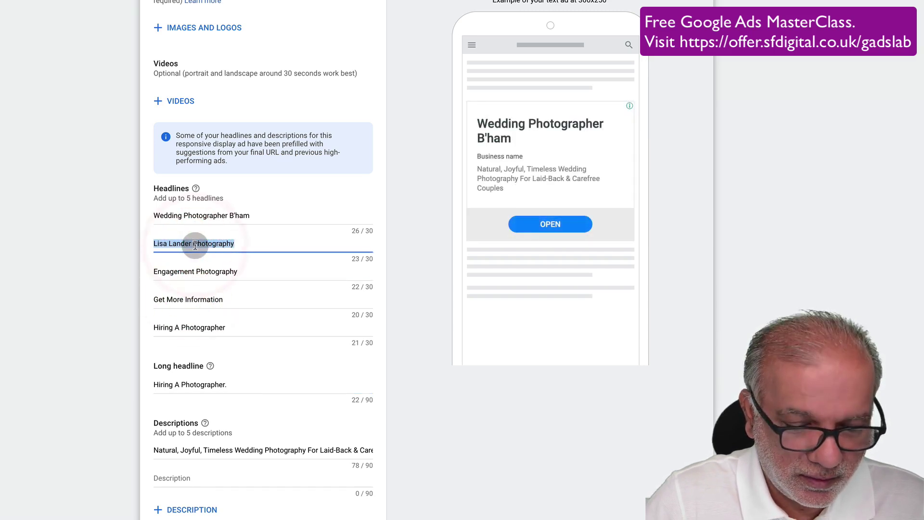
{"action": "left_click", "coordinate": [155, 384]}
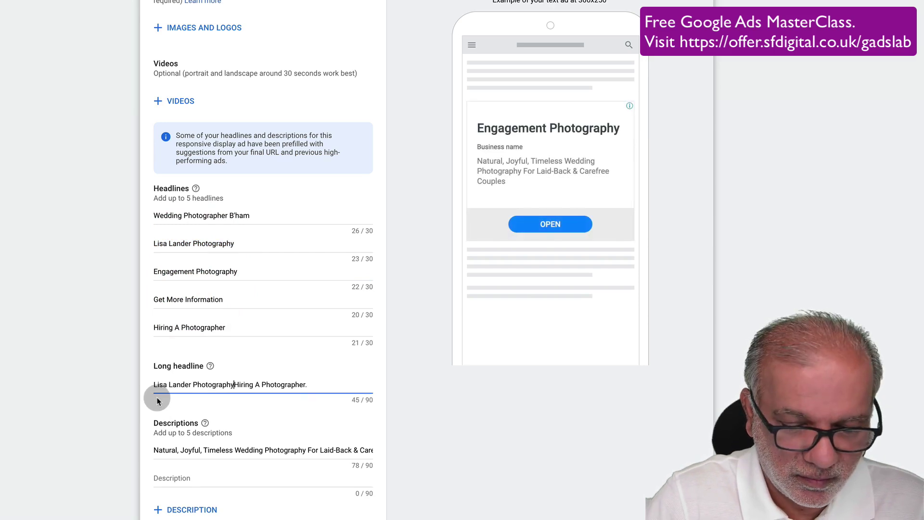
{"action": "type", "text": "."}
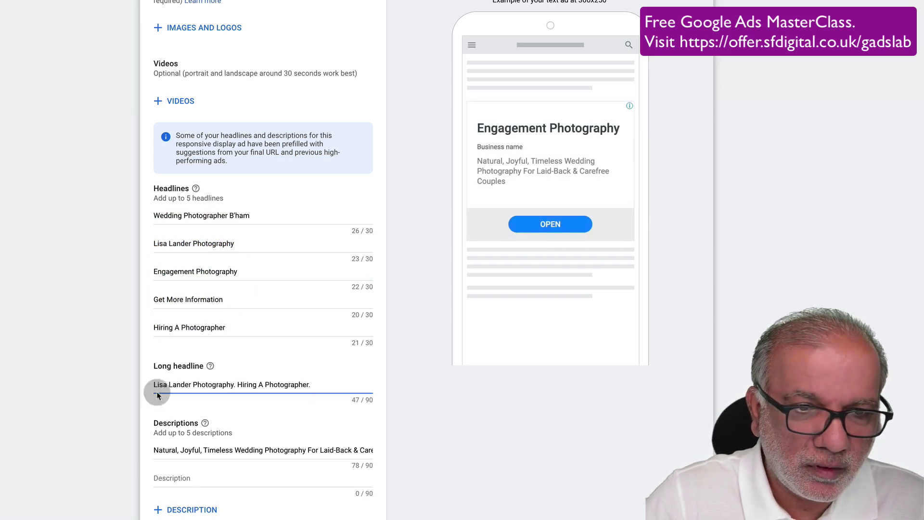
{"action": "triple_click", "coordinate": [192, 215]}
{"action": "key", "text": "ctrl+c"}
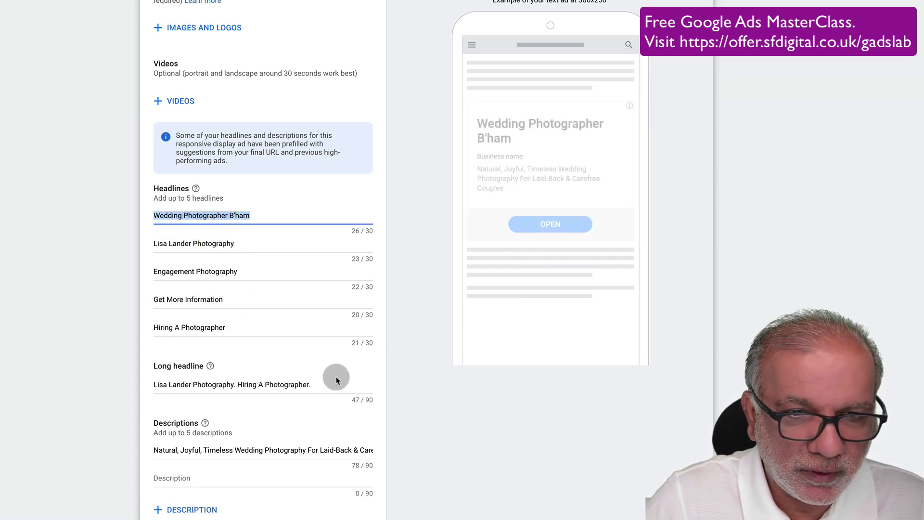
{"action": "left_click", "coordinate": [330, 381]}
{"action": "key", "text": "ctrl+v"}
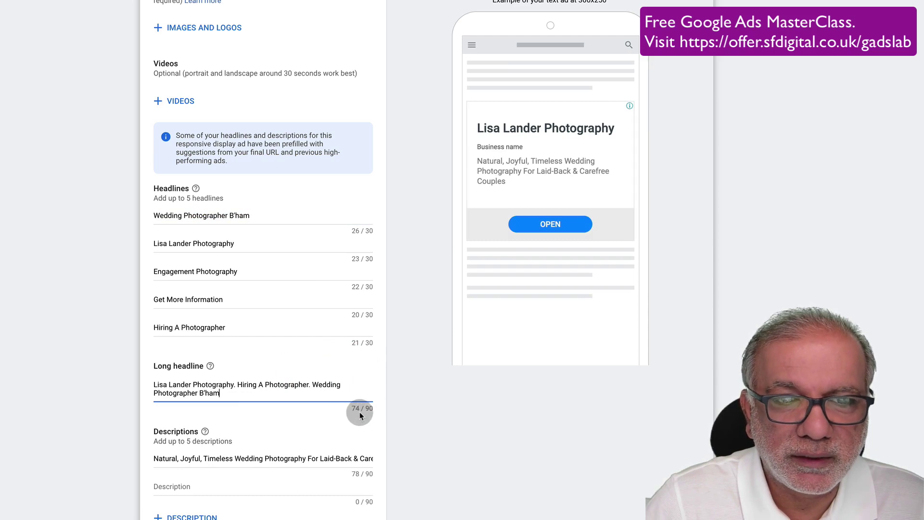
{"action": "scroll", "coordinate": [282, 438], "scroll_direction": "down", "scroll_amount": 3}
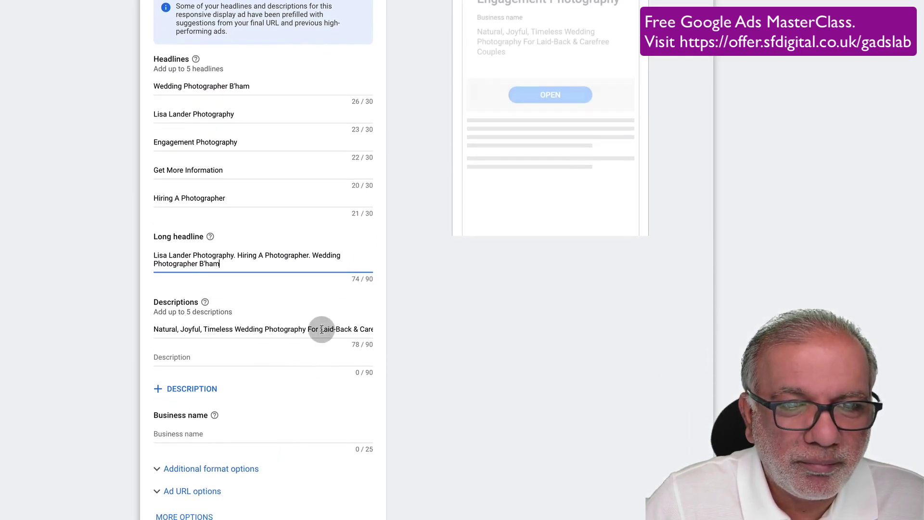
- Add 'Award Winning West Midlands' as the second description and delete the duplicate third one
{"action": "left_click", "coordinate": [256, 331]}
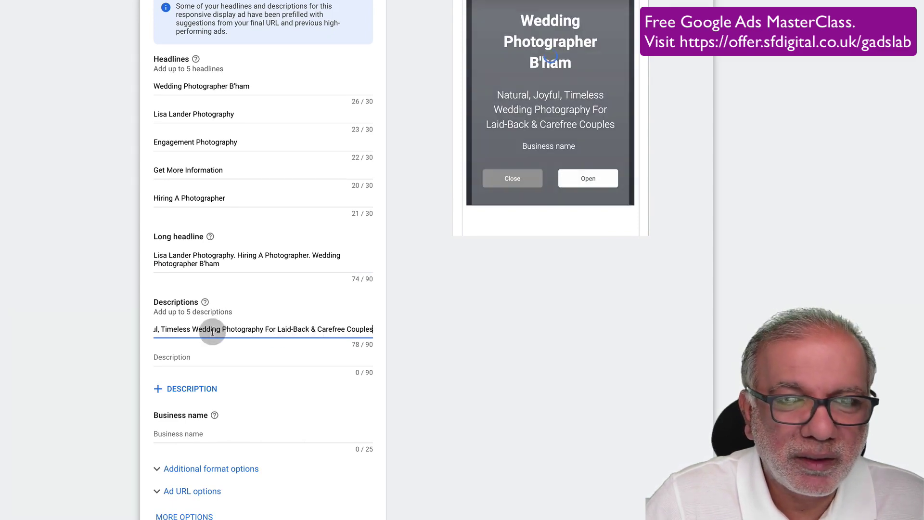
{"action": "left_click", "coordinate": [176, 356]}
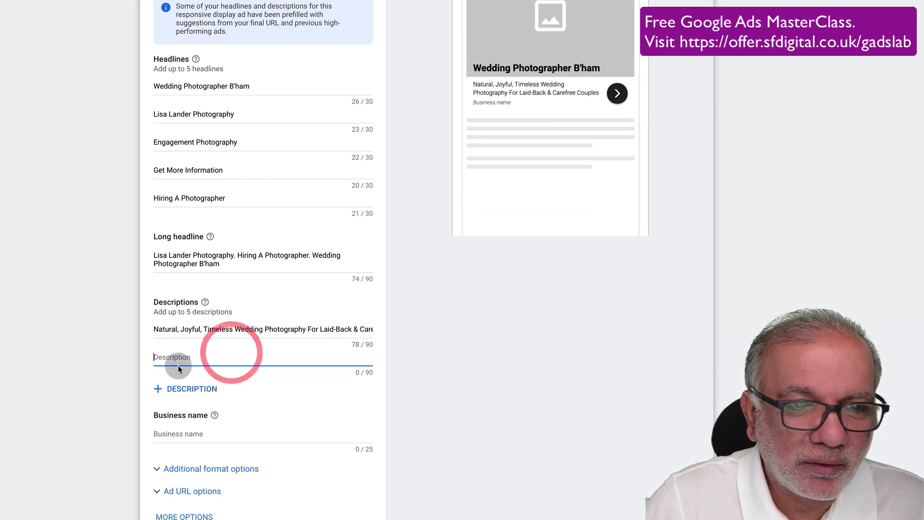
{"action": "left_click", "coordinate": [178, 357]}
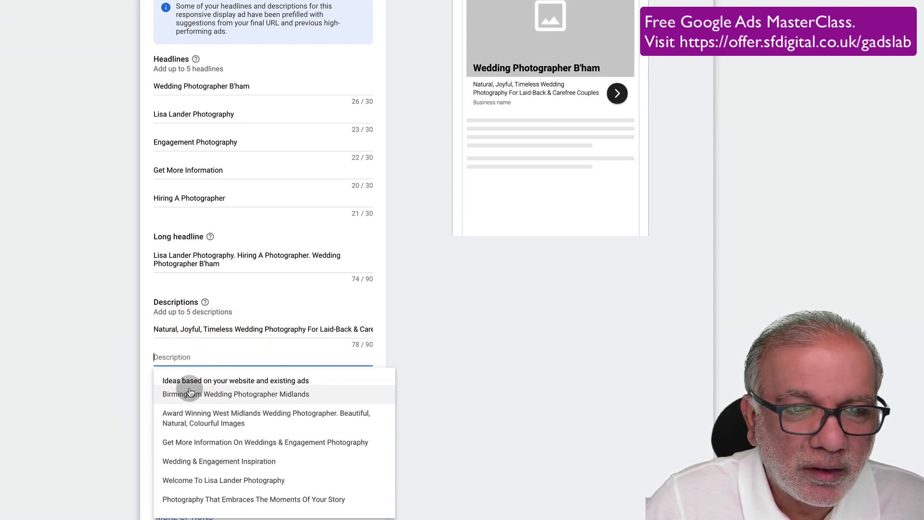
{"action": "left_click", "coordinate": [190, 413]}
{"action": "left_click", "coordinate": [185, 384]}
{"action": "left_click", "coordinate": [189, 428]}
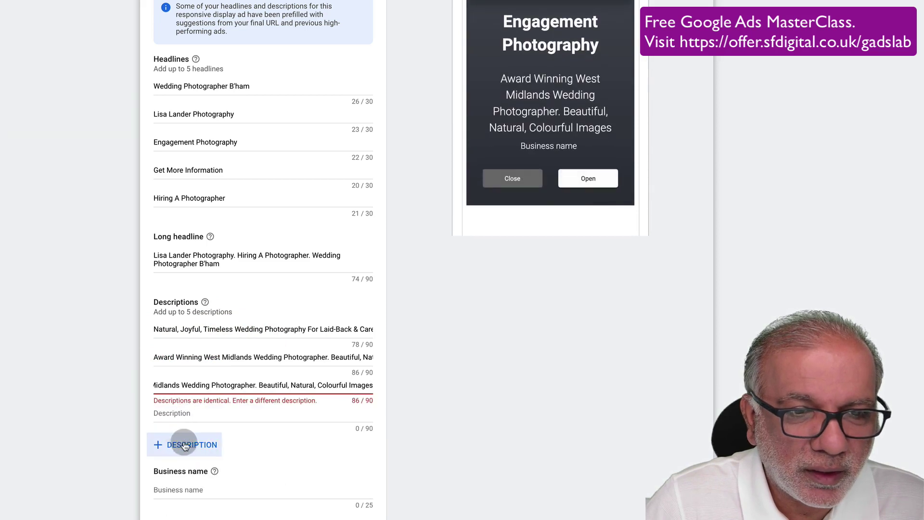
{"action": "triple_click", "coordinate": [199, 384]}
{"action": "key", "text": "BackSpace"}
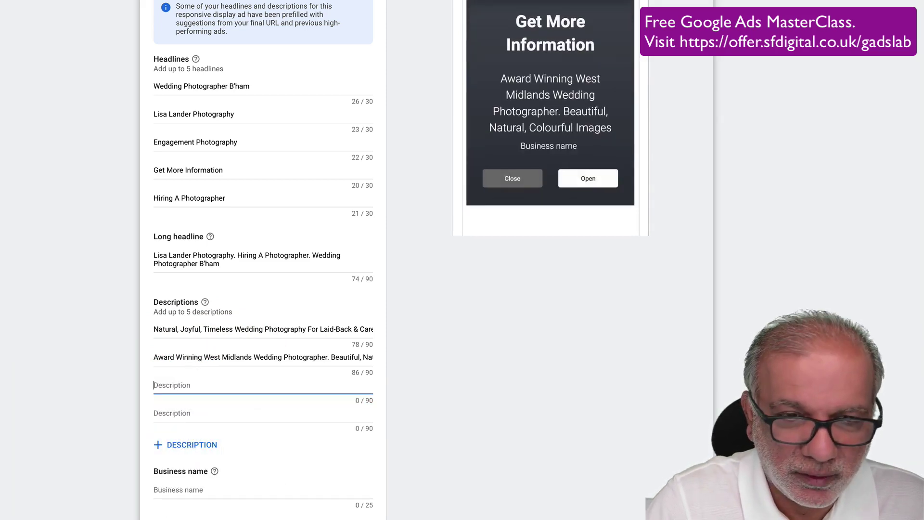
{"action": "left_click", "coordinate": [182, 386]}
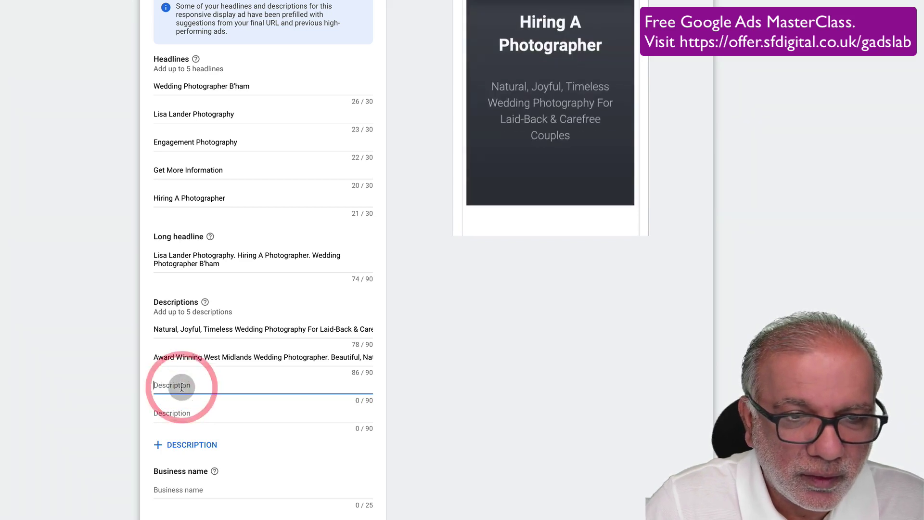
{"action": "left_click", "coordinate": [182, 412]}
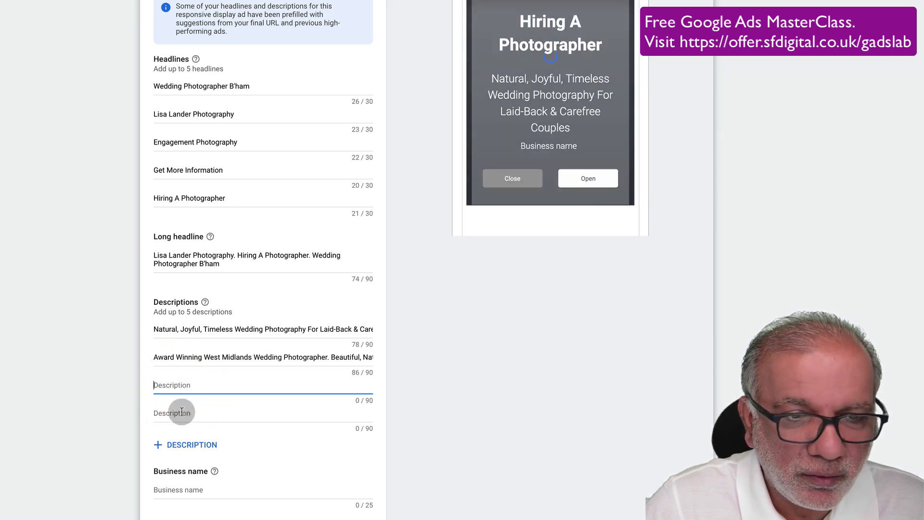
{"action": "left_click", "coordinate": [177, 379]}
{"action": "scroll", "coordinate": [176, 380], "scroll_direction": "down", "scroll_amount": 1}
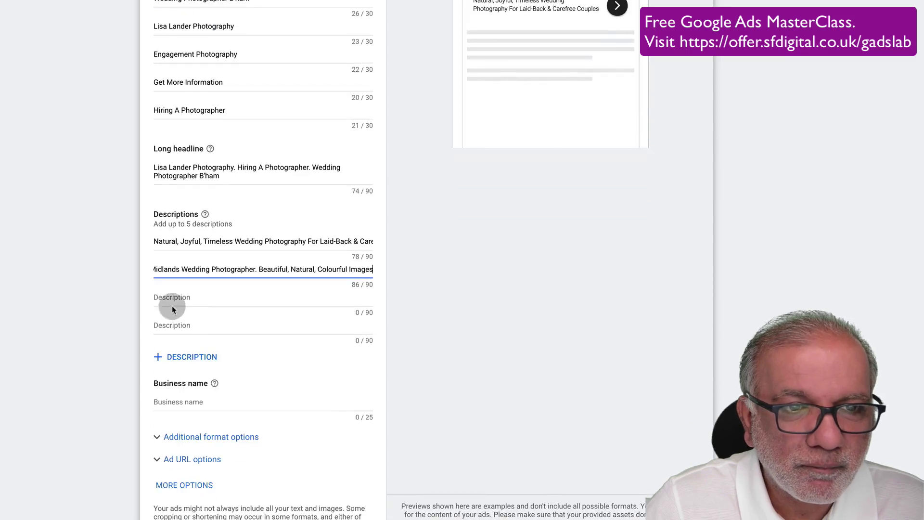
- Fill descriptions three to five with 'Photography That Embraces…', 'Get More Information…' and 'Wedding & Engagement Inspiration'
{"action": "left_click", "coordinate": [170, 298]}
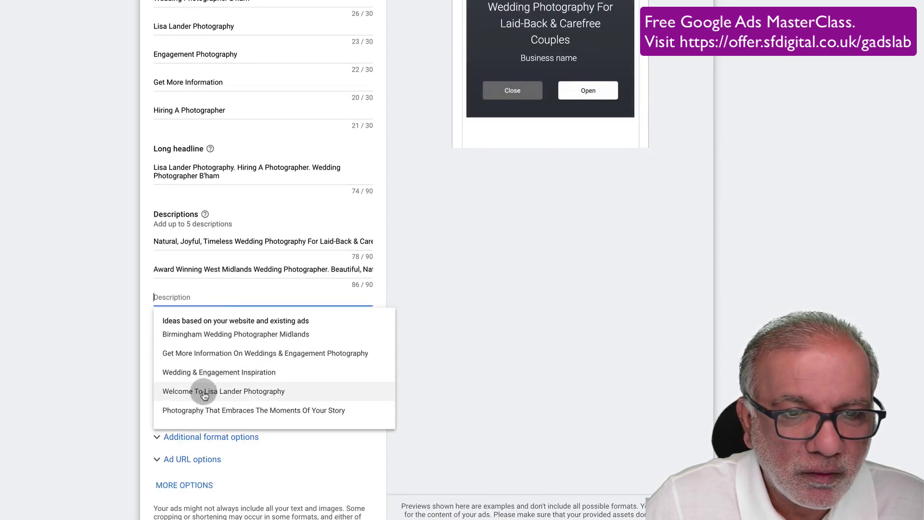
{"action": "left_click", "coordinate": [201, 413]}
{"action": "left_click", "coordinate": [186, 357]}
{"action": "left_click", "coordinate": [178, 330]}
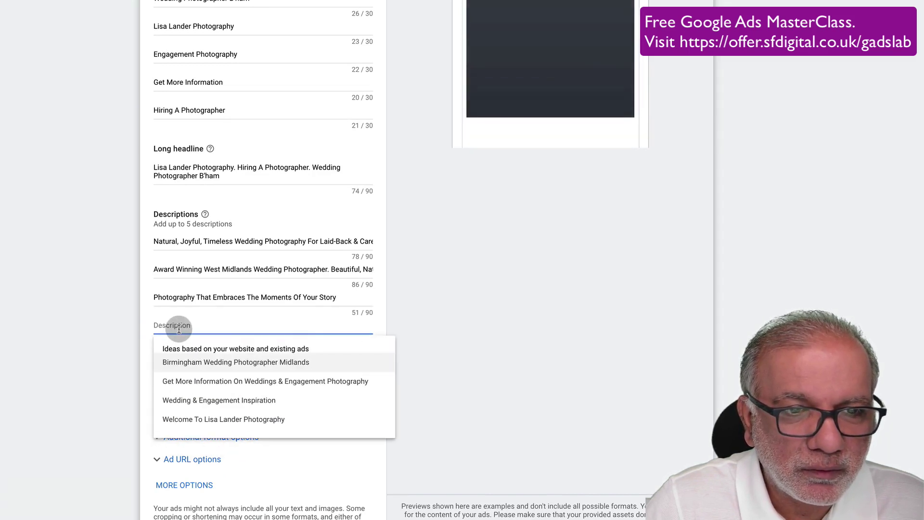
{"action": "left_click", "coordinate": [184, 385]}
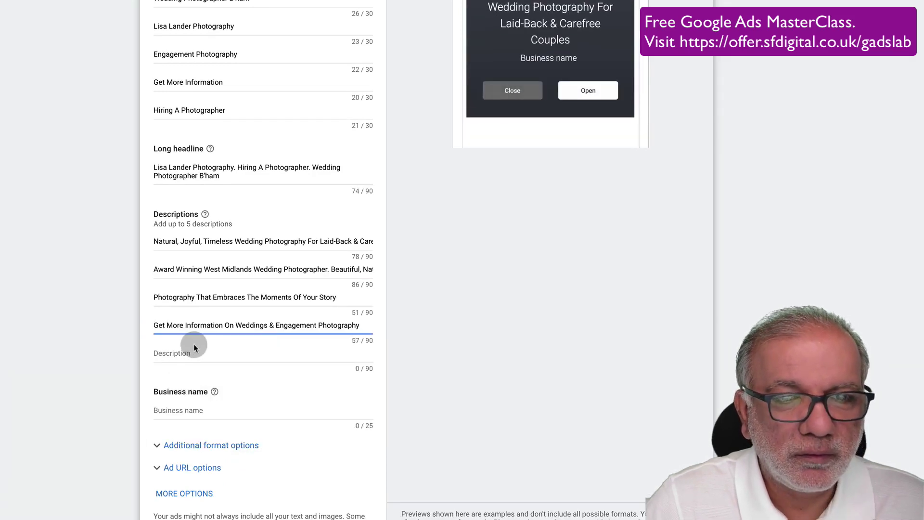
{"action": "left_click", "coordinate": [175, 353]}
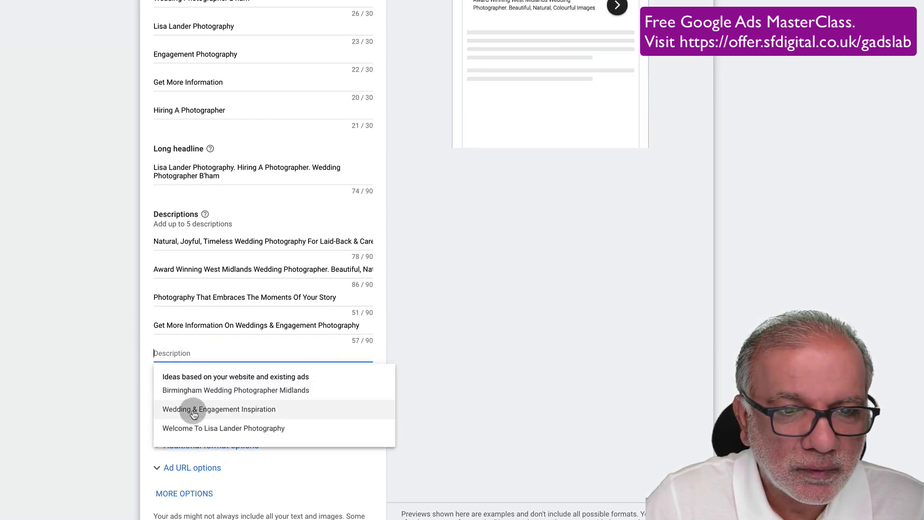
{"action": "left_click", "coordinate": [194, 415]}
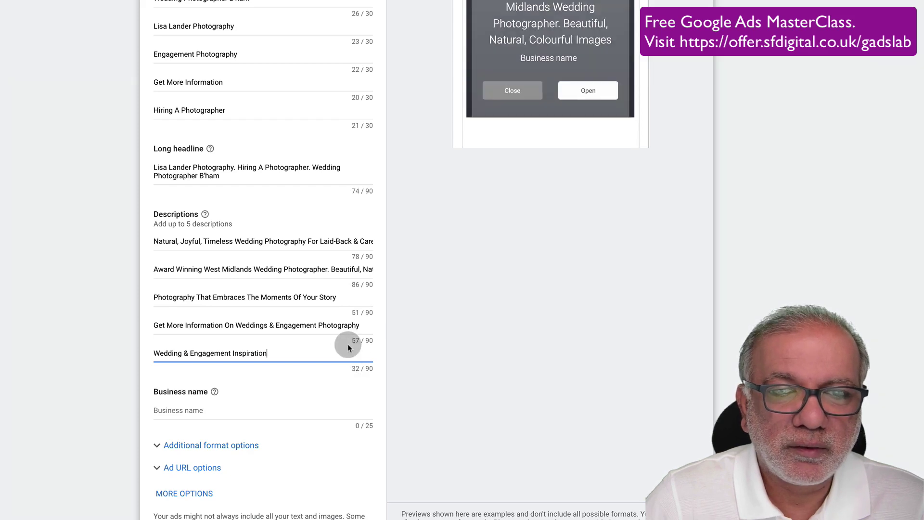
- Type the studio's name into the Business name field, then return to the form's top
{"action": "left_click", "coordinate": [224, 412]}
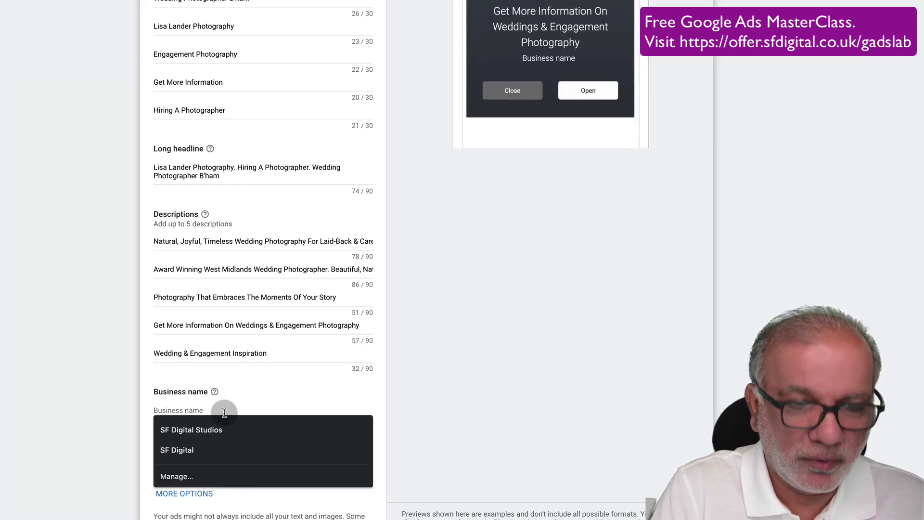
{"action": "type", "text": "Lisa Land"}
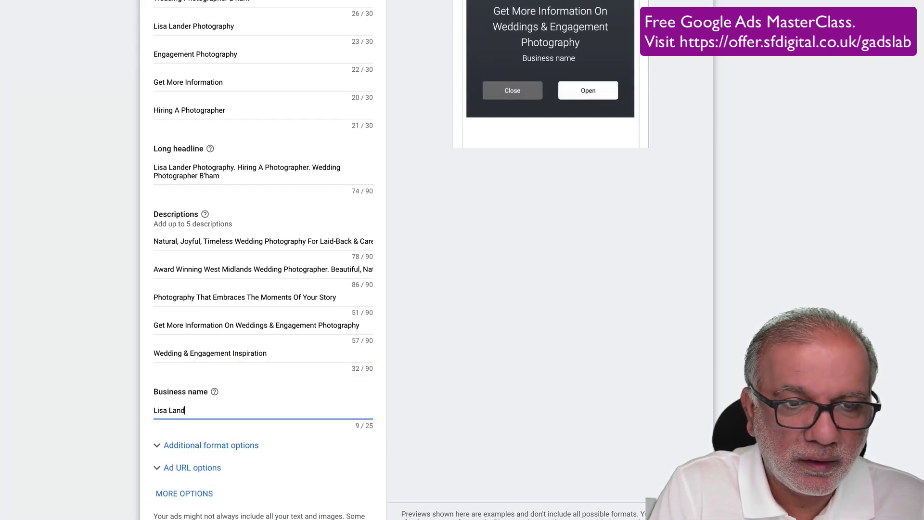
{"action": "type", "text": "er Photography"}
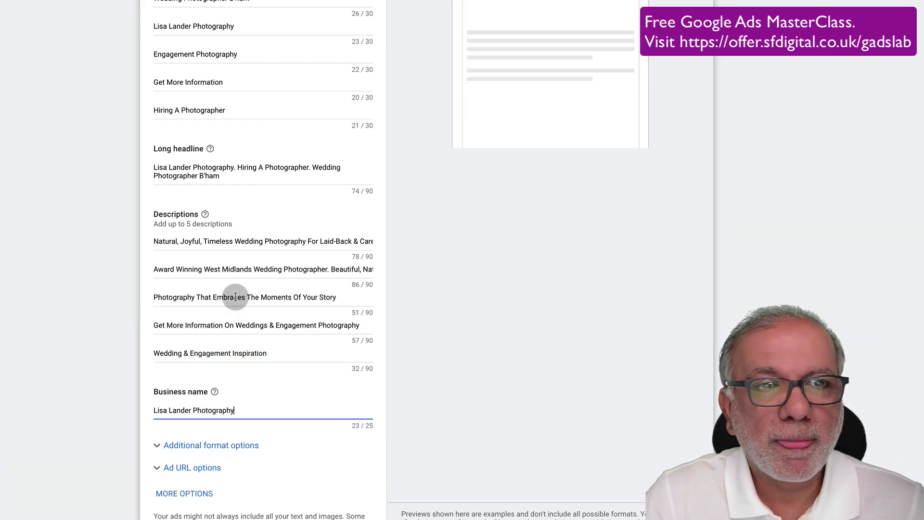
{"action": "scroll", "coordinate": [235, 297], "scroll_direction": "up", "scroll_amount": 6}
{"action": "scroll", "coordinate": [235, 296], "scroll_direction": "up", "scroll_amount": 2}
{"action": "scroll", "coordinate": [235, 296], "scroll_direction": "up", "scroll_amount": 1}
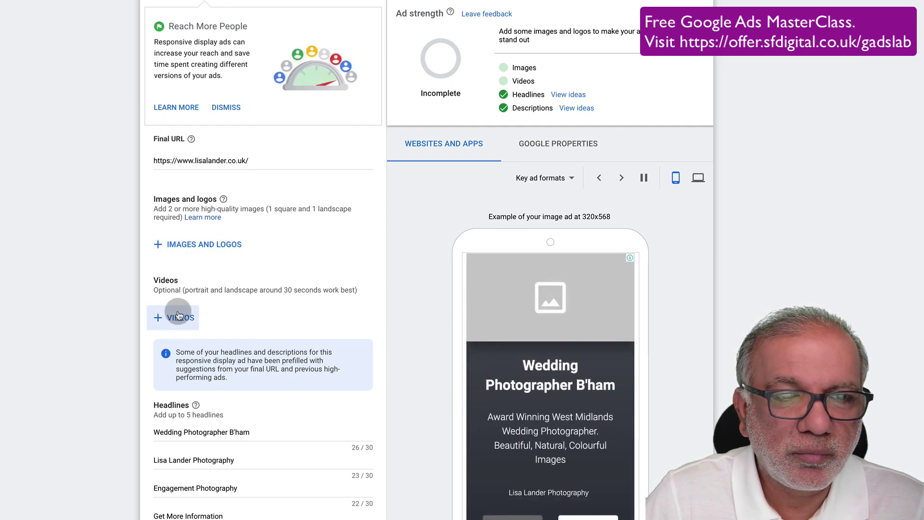
- Select the first wedding photo with adjusted landscape and square crops around the couple
{"action": "left_click", "coordinate": [202, 244]}
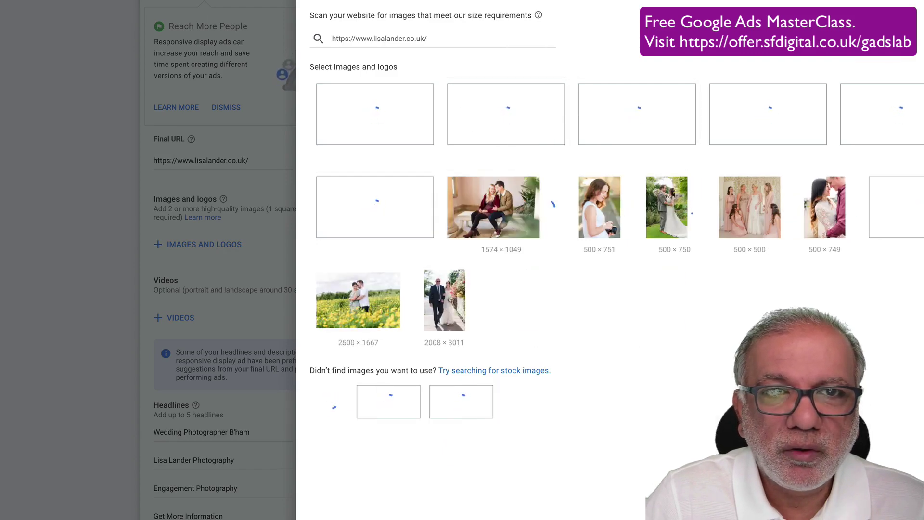
{"action": "mouse_move", "coordinate": [576, 255]}
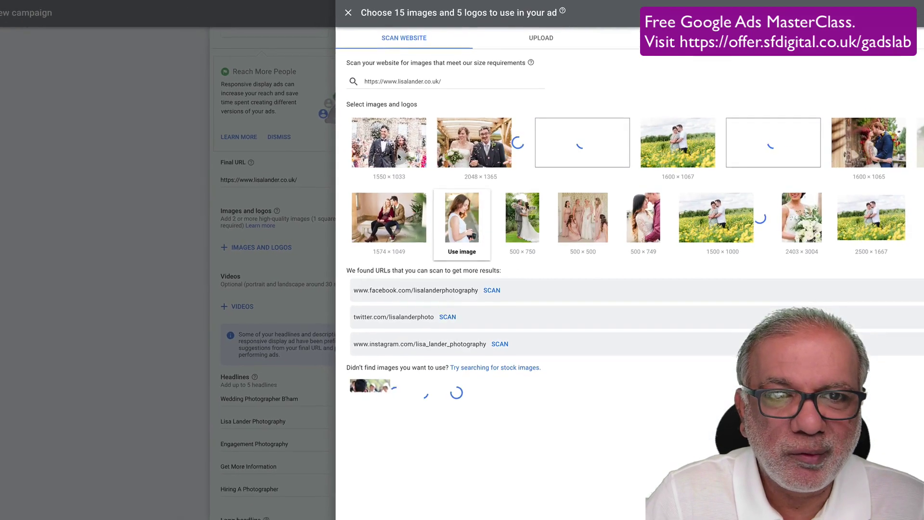
{"action": "mouse_move", "coordinate": [366, 123]}
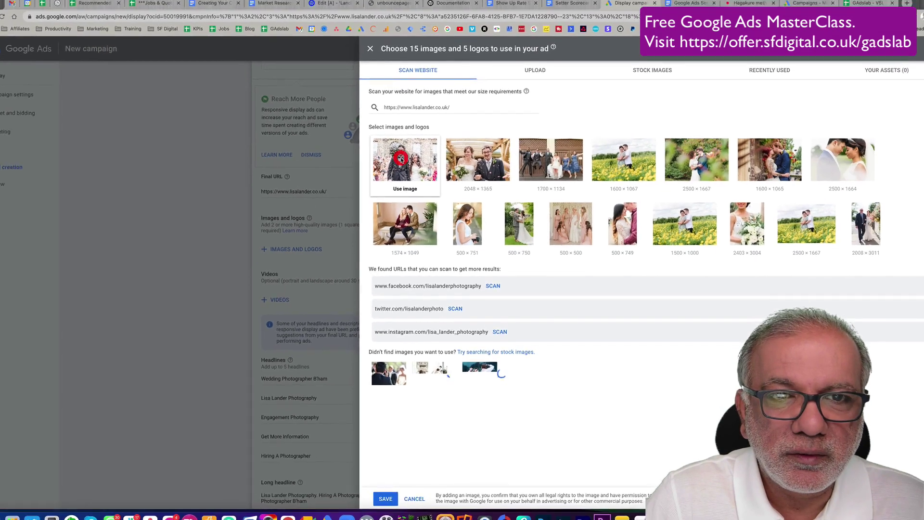
{"action": "left_click", "coordinate": [402, 159]}
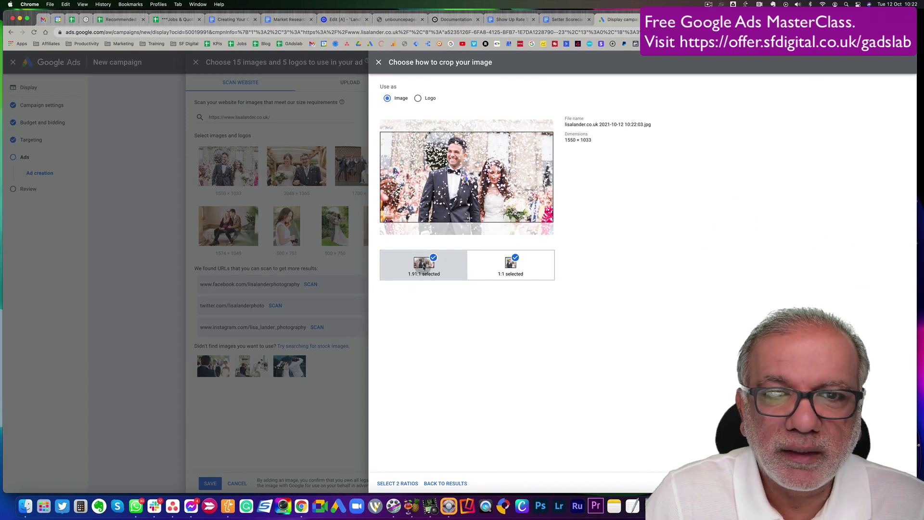
{"action": "left_click_drag", "start_coordinate": [441, 186], "coordinate": [441, 193]}
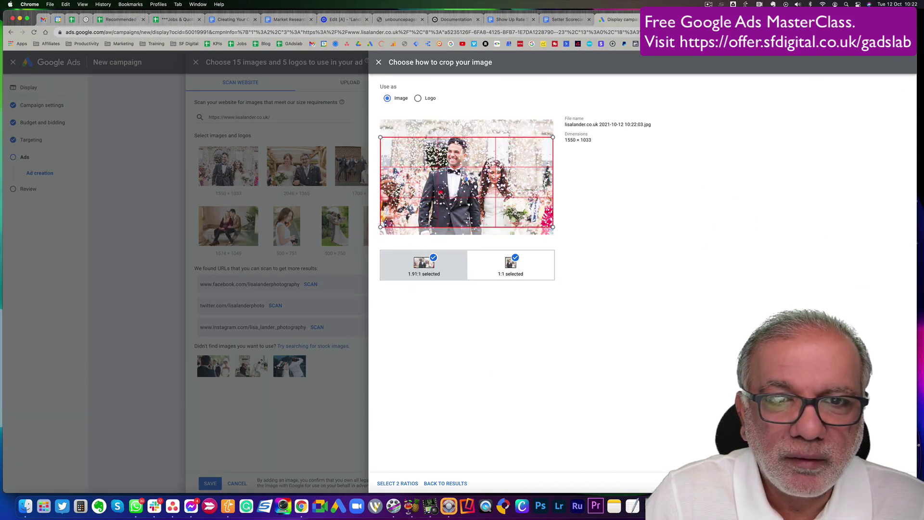
{"action": "left_click", "coordinate": [489, 260]}
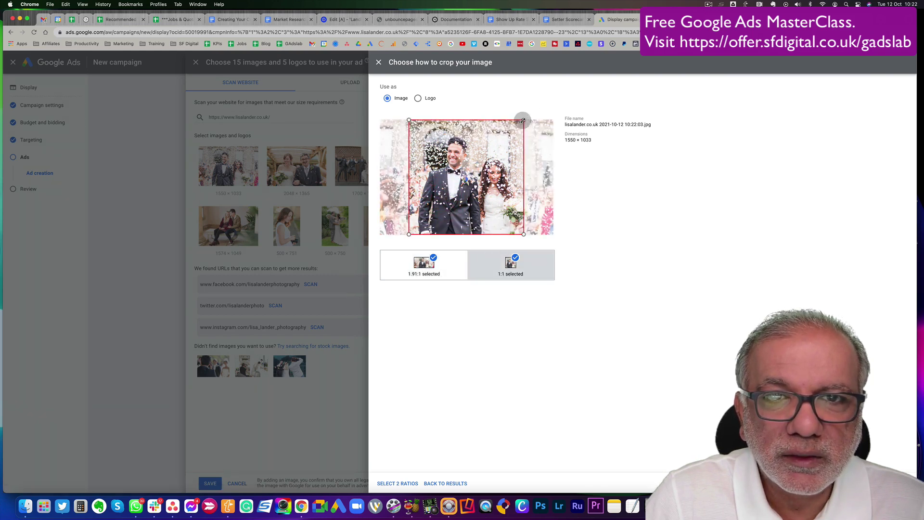
{"action": "left_click_drag", "start_coordinate": [523, 120], "coordinate": [516, 127]}
{"action": "left_click_drag", "start_coordinate": [461, 169], "coordinate": [467, 172]}
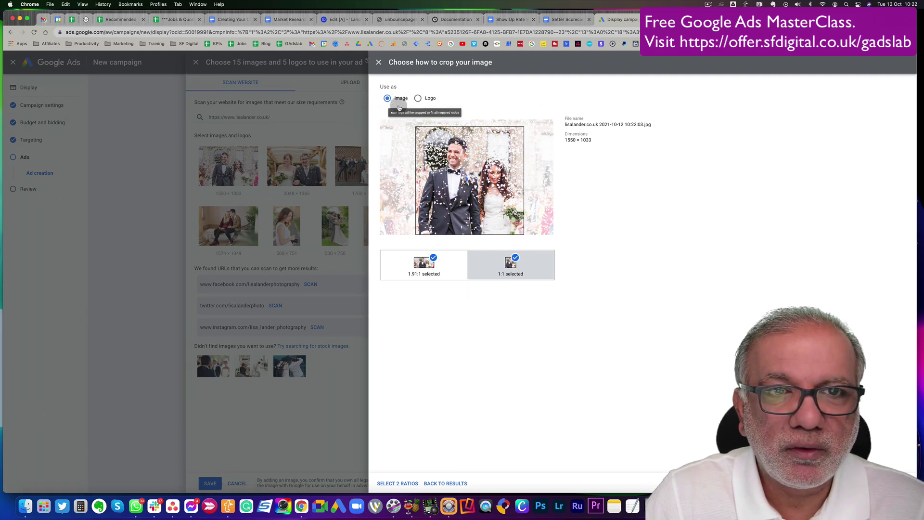
{"action": "left_click", "coordinate": [390, 483]}
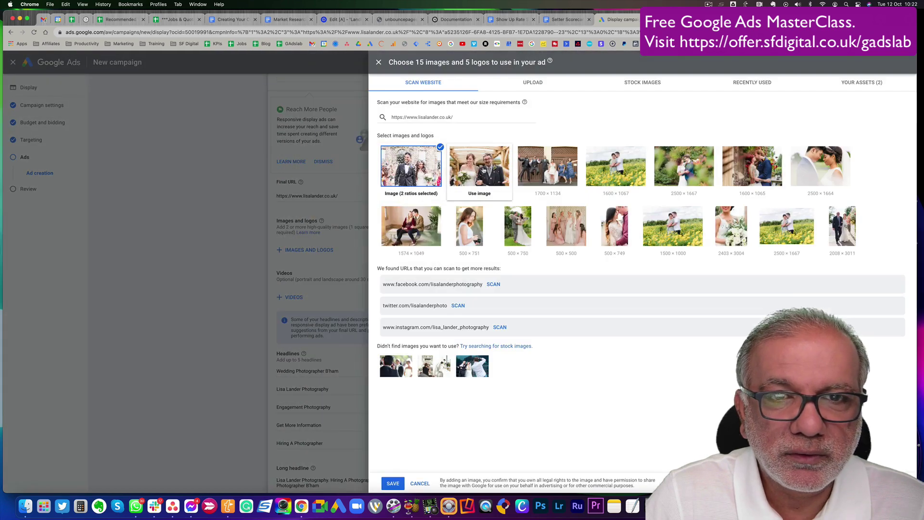
- Add the confetti photo with both crops and the group jumping photo with only a landscape crop
{"action": "left_click", "coordinate": [484, 170]}
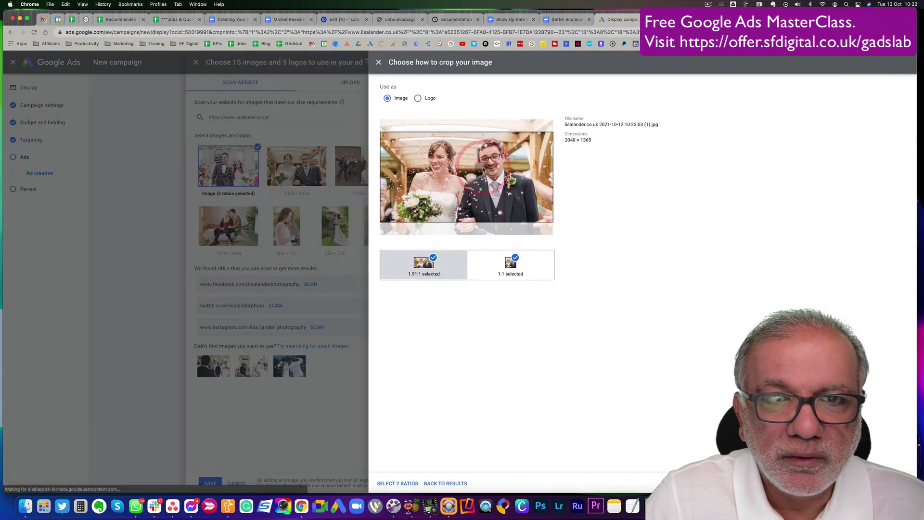
{"action": "left_click", "coordinate": [486, 268]}
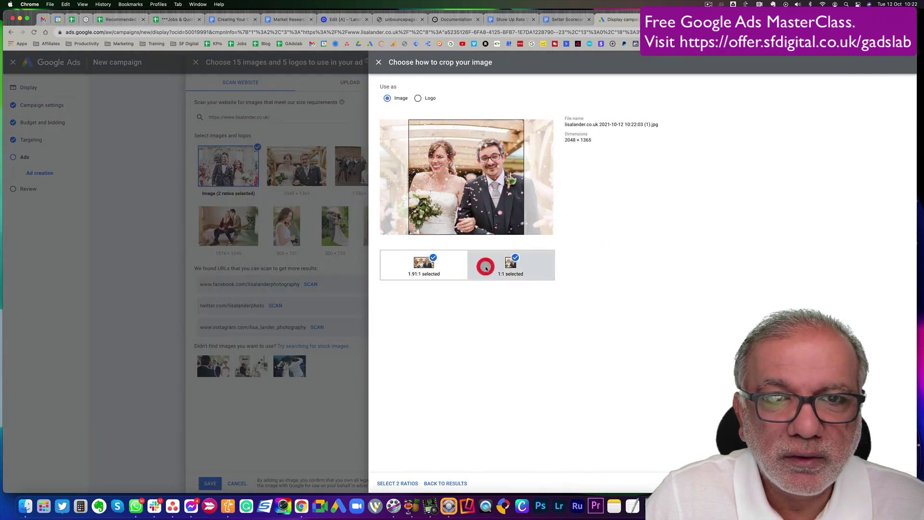
{"action": "left_click_drag", "start_coordinate": [448, 201], "coordinate": [453, 199]}
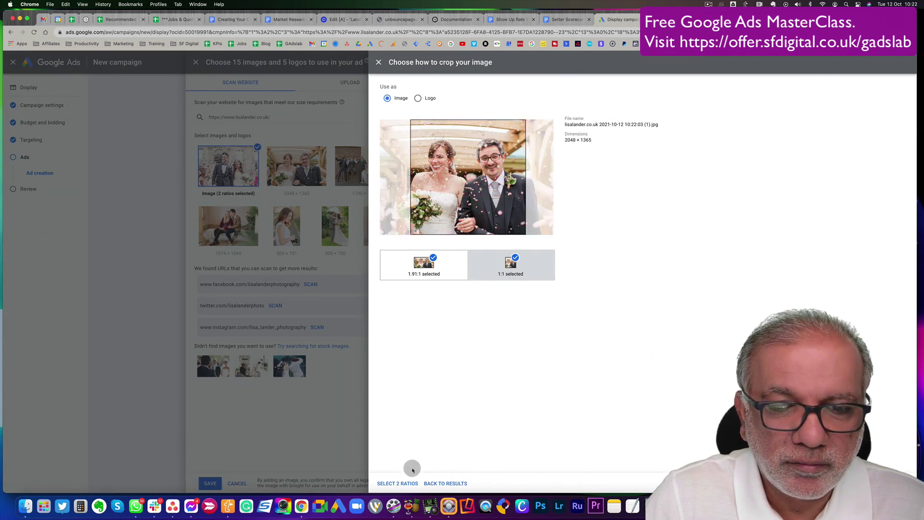
{"action": "left_click", "coordinate": [401, 482]}
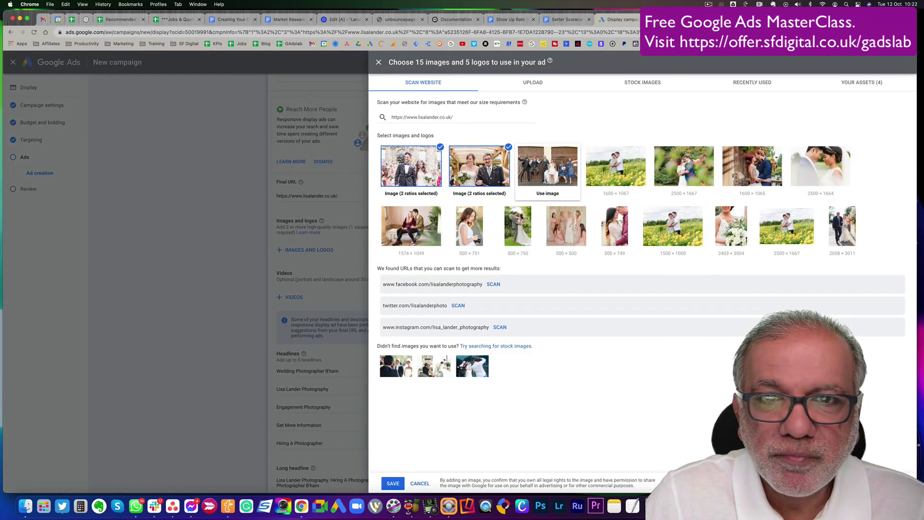
{"action": "left_click", "coordinate": [555, 186]}
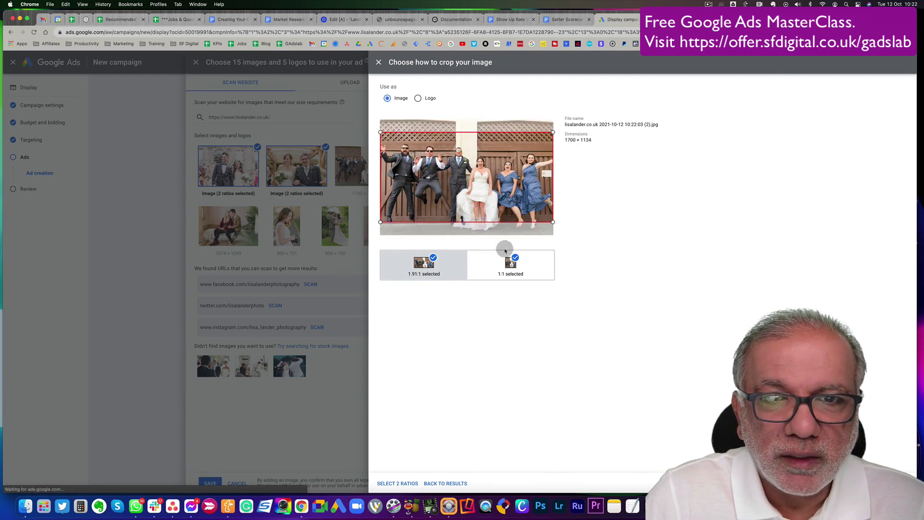
{"action": "left_click", "coordinate": [511, 264]}
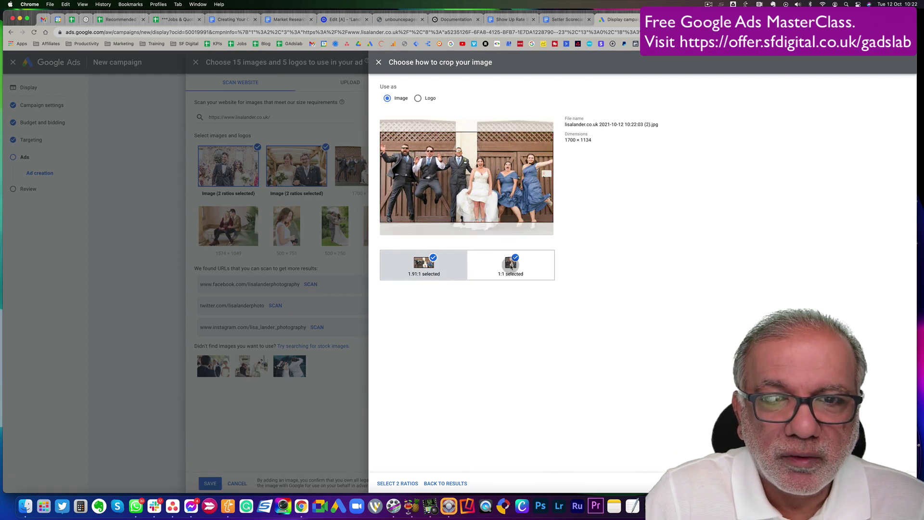
{"action": "left_click", "coordinate": [477, 261]}
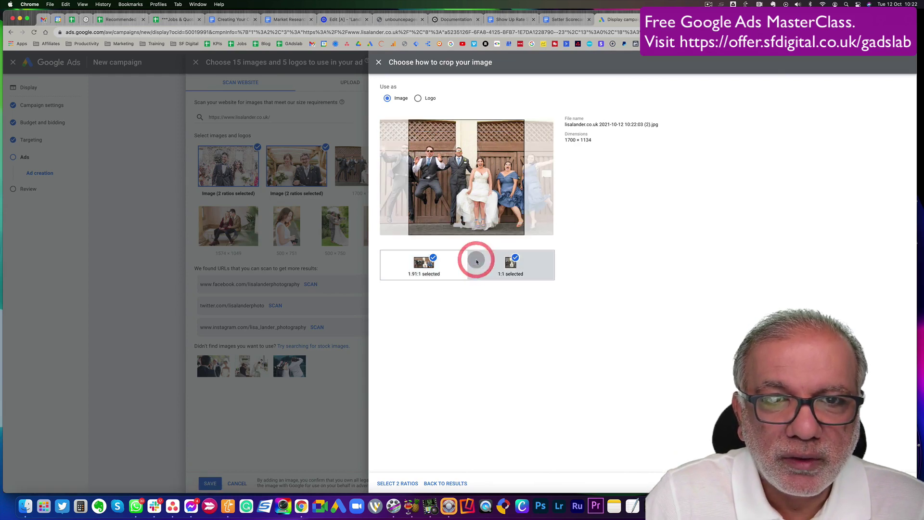
{"action": "left_click", "coordinate": [514, 259]}
{"action": "left_click", "coordinate": [449, 271]}
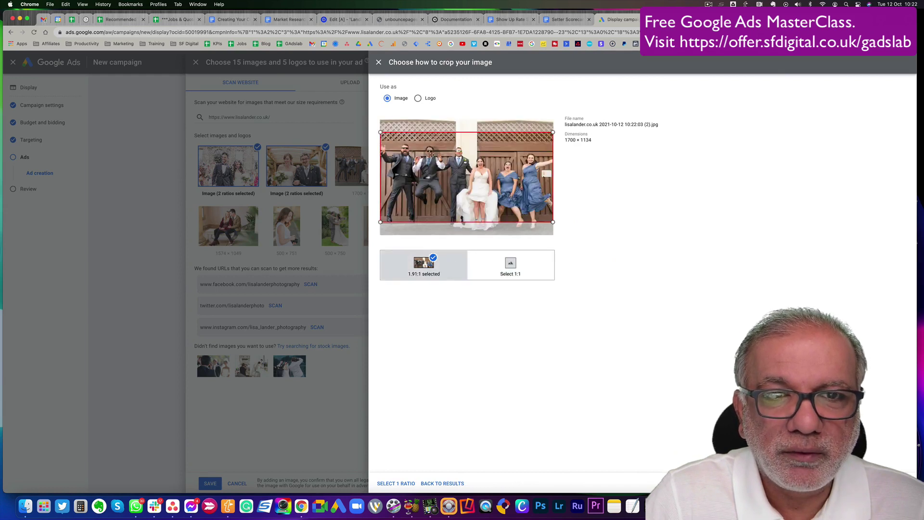
{"action": "left_click_drag", "start_coordinate": [431, 159], "coordinate": [431, 166]}
{"action": "left_click", "coordinate": [410, 424]}
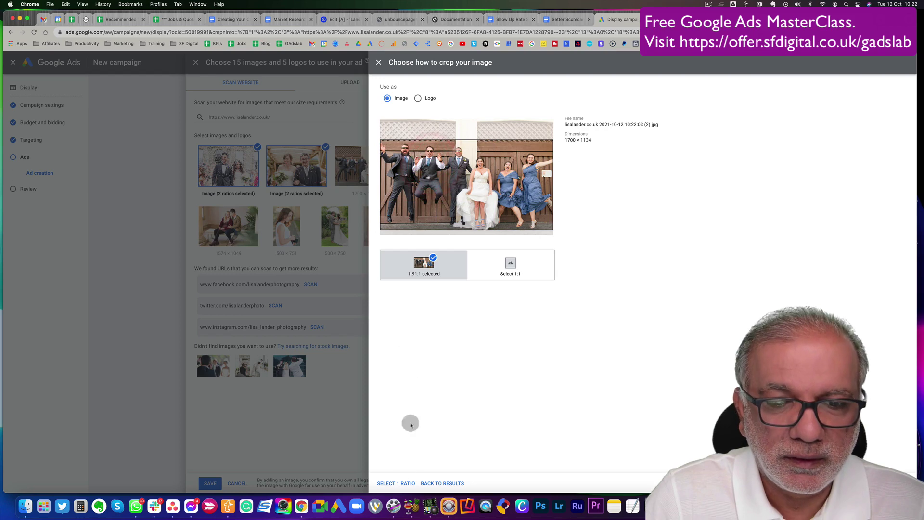
{"action": "left_click", "coordinate": [403, 484]}
- Add the yellow-field and garden couple photos, each with landscape and square crops
{"action": "left_click", "coordinate": [616, 164]}
{"action": "left_click", "coordinate": [549, 244]}
{"action": "left_click", "coordinate": [499, 259]}
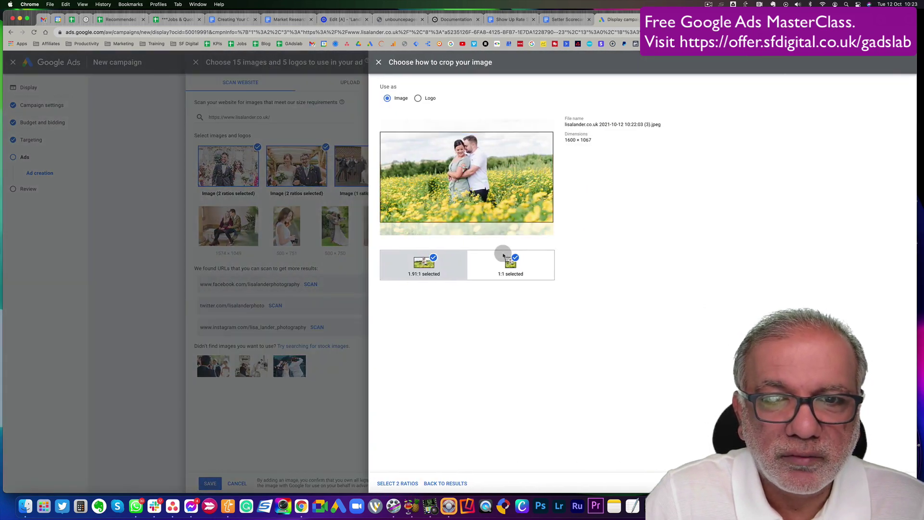
{"action": "left_click", "coordinate": [481, 261]}
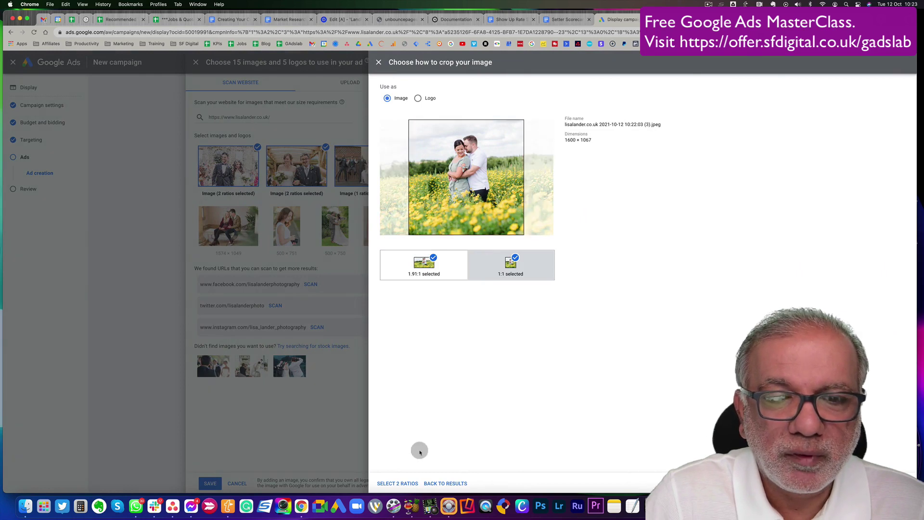
{"action": "left_click", "coordinate": [397, 483]}
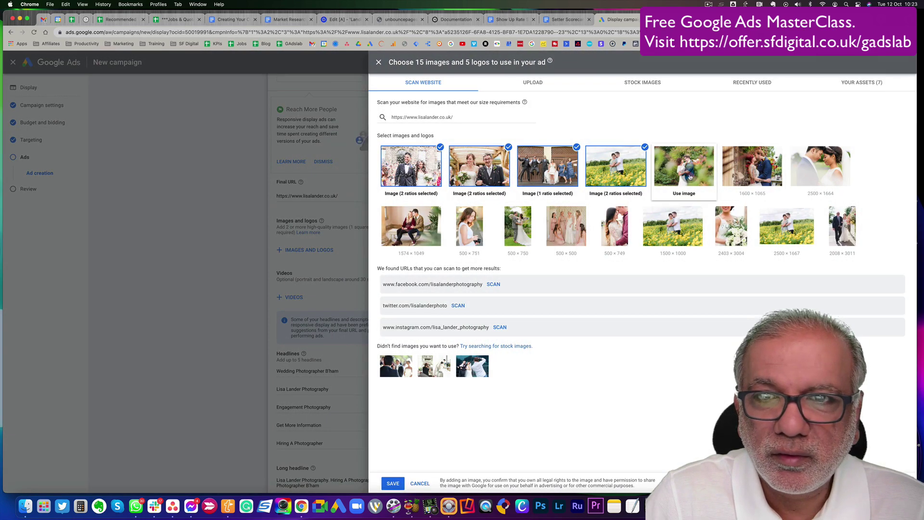
{"action": "left_click", "coordinate": [687, 172]}
{"action": "left_click", "coordinate": [495, 271]}
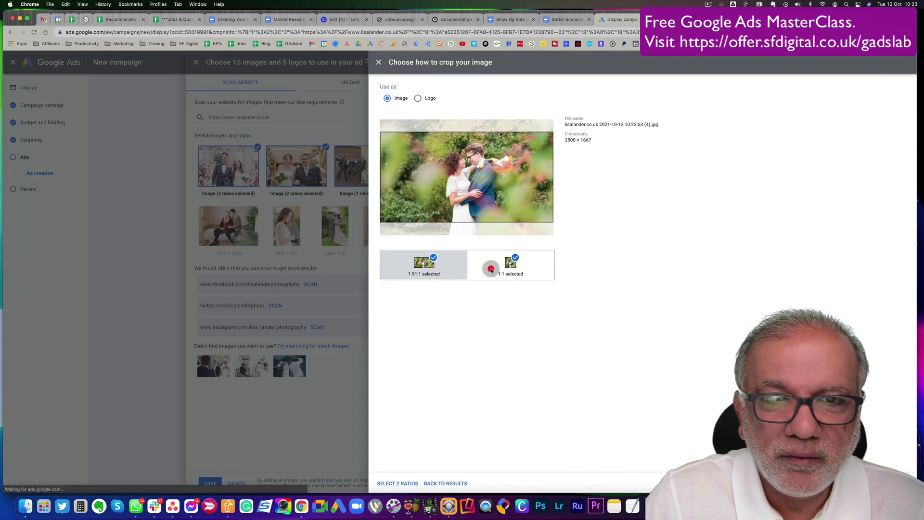
{"action": "left_click", "coordinate": [490, 267]}
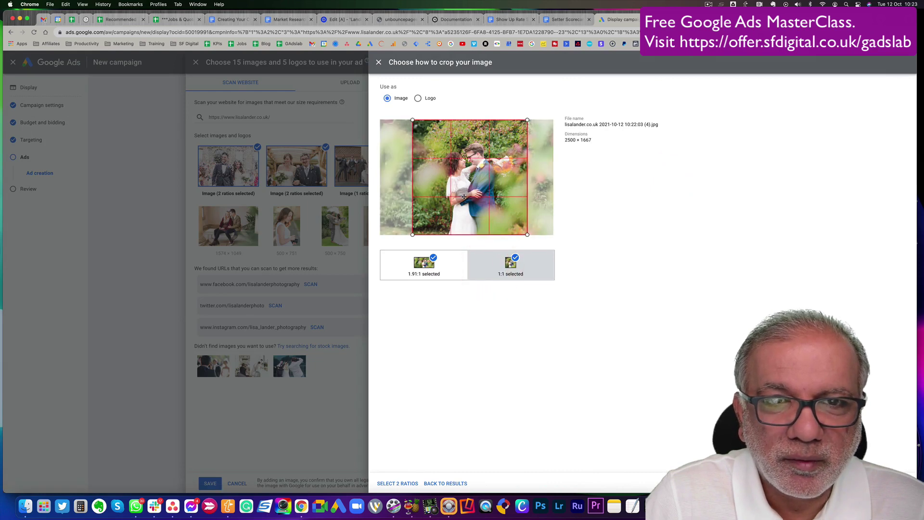
{"action": "left_click", "coordinate": [392, 482]}
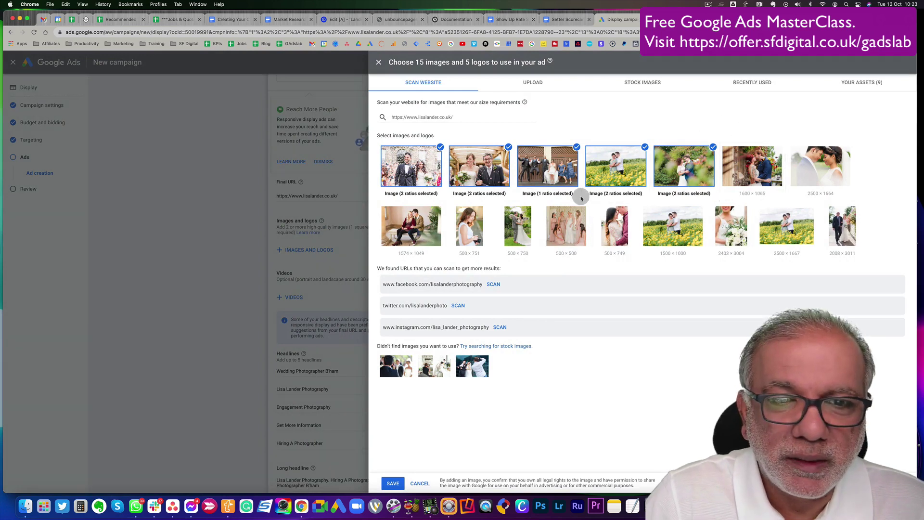
- Crop the couple-on-bench photo as a 1:1 logo on their faces, drop 4:1, and save all images
{"action": "left_click", "coordinate": [391, 483]}
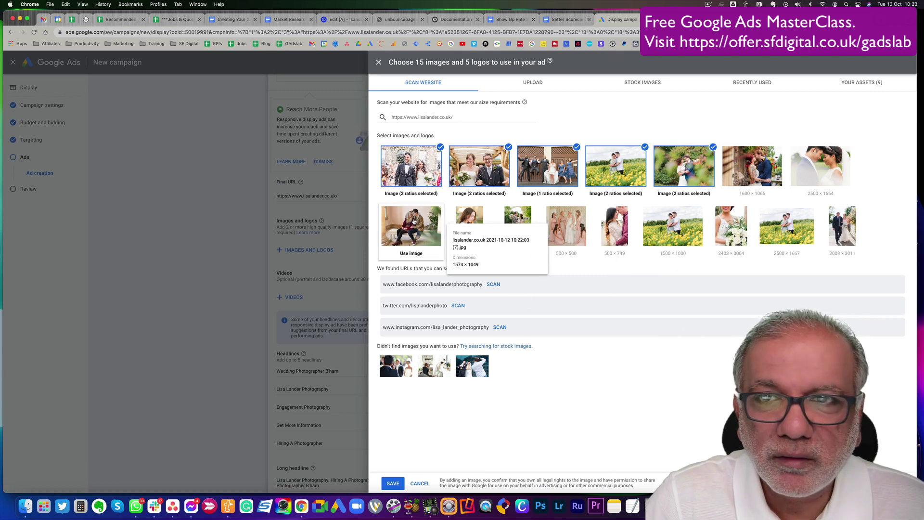
{"action": "left_click", "coordinate": [414, 221]}
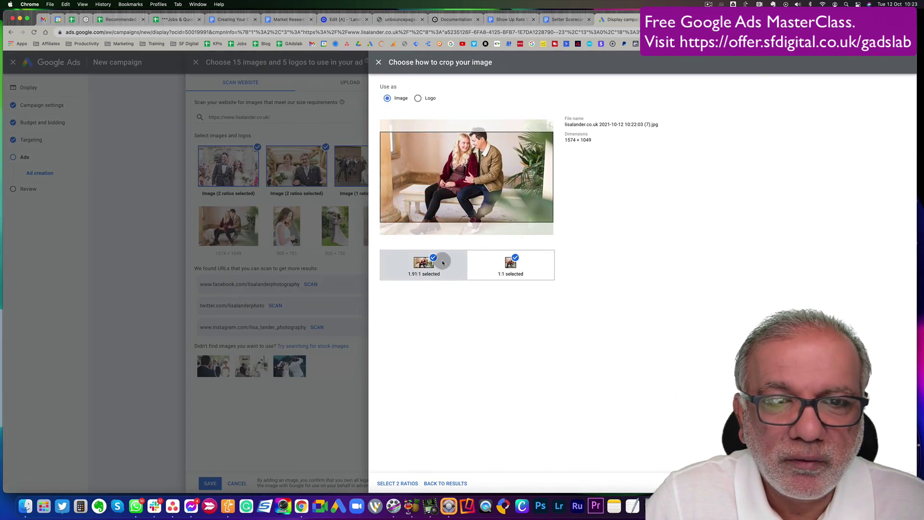
{"action": "left_click", "coordinate": [433, 258]}
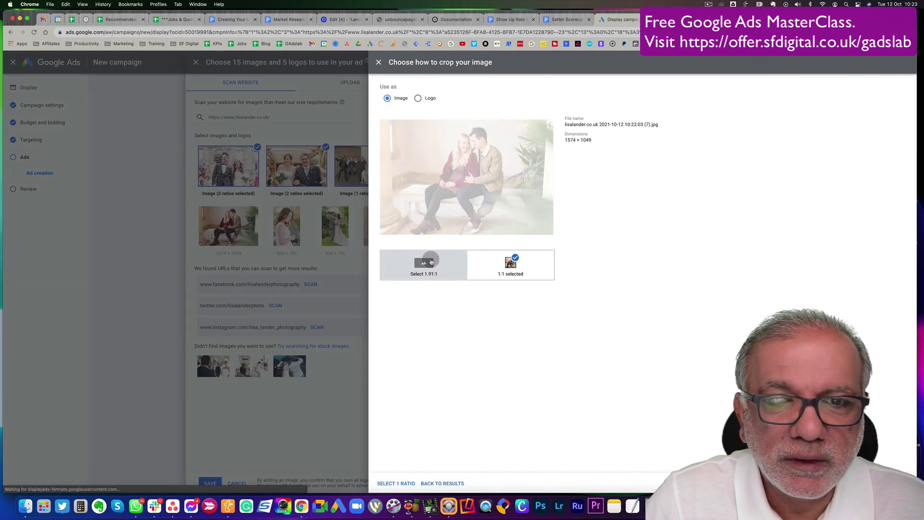
{"action": "left_click", "coordinate": [420, 98]}
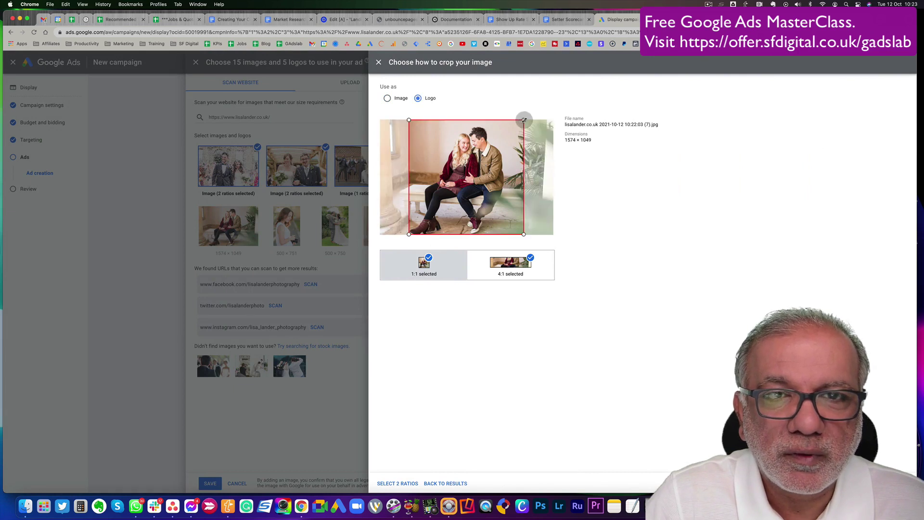
{"action": "left_click_drag", "start_coordinate": [523, 120], "coordinate": [465, 178]}
{"action": "left_click_drag", "start_coordinate": [431, 214], "coordinate": [466, 159]}
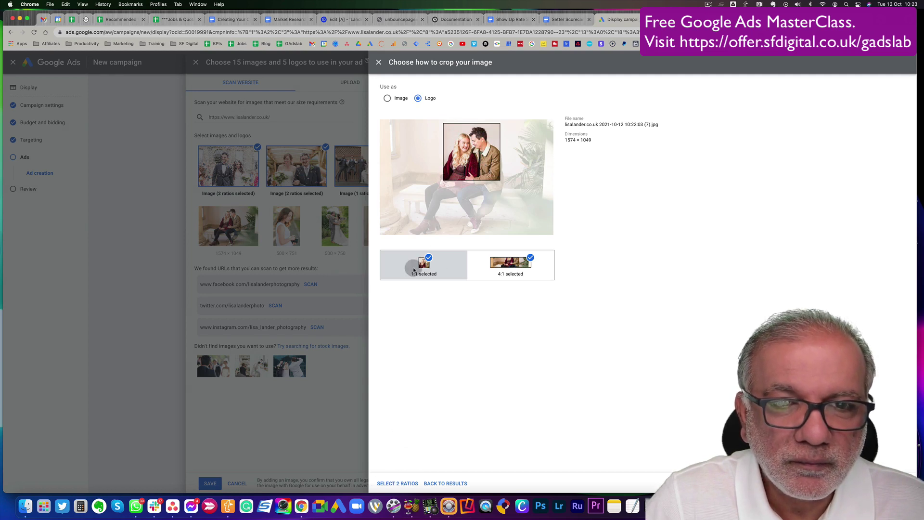
{"action": "left_click", "coordinate": [428, 257]}
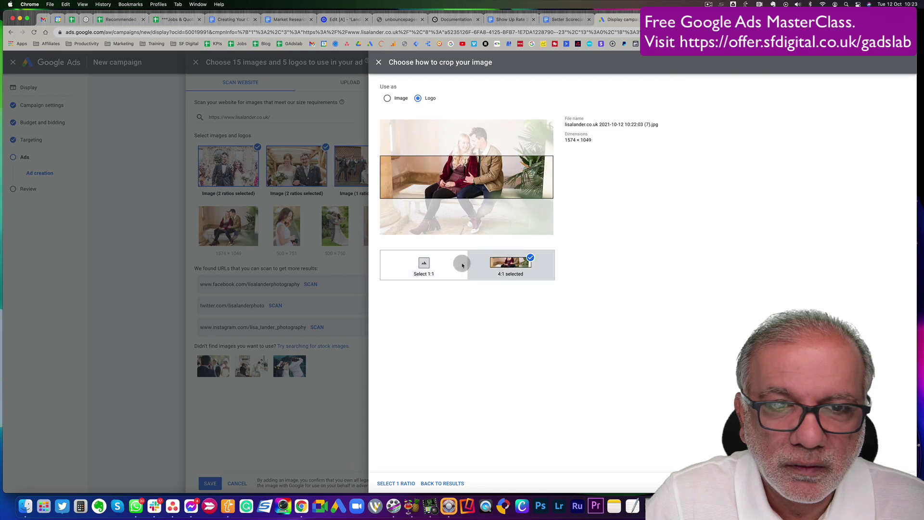
{"action": "left_click", "coordinate": [439, 264]}
{"action": "left_click", "coordinate": [531, 258]}
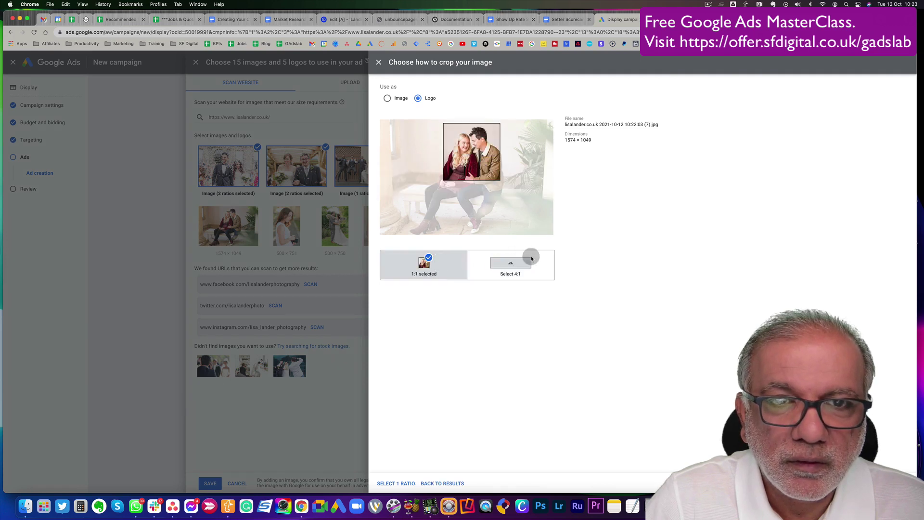
{"action": "left_click_drag", "start_coordinate": [479, 146], "coordinate": [479, 145]}
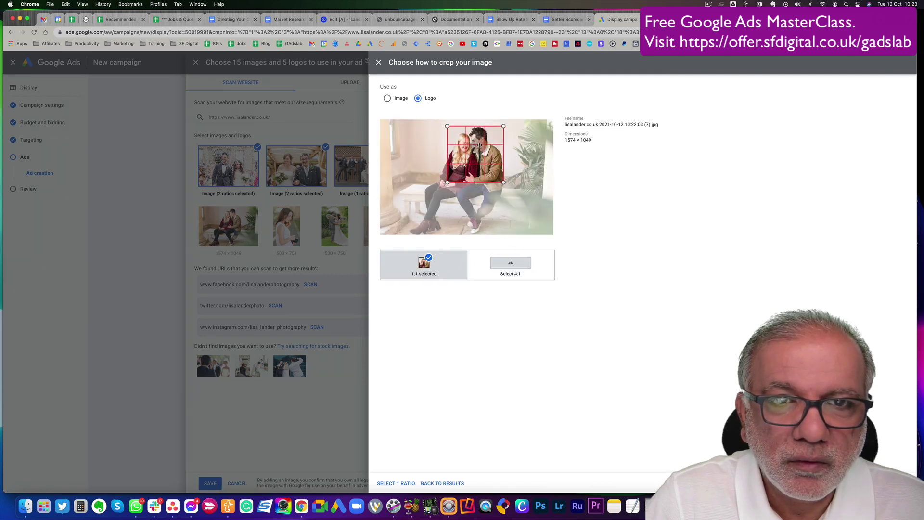
{"action": "left_click", "coordinate": [402, 482]}
{"action": "left_click", "coordinate": [402, 483]}
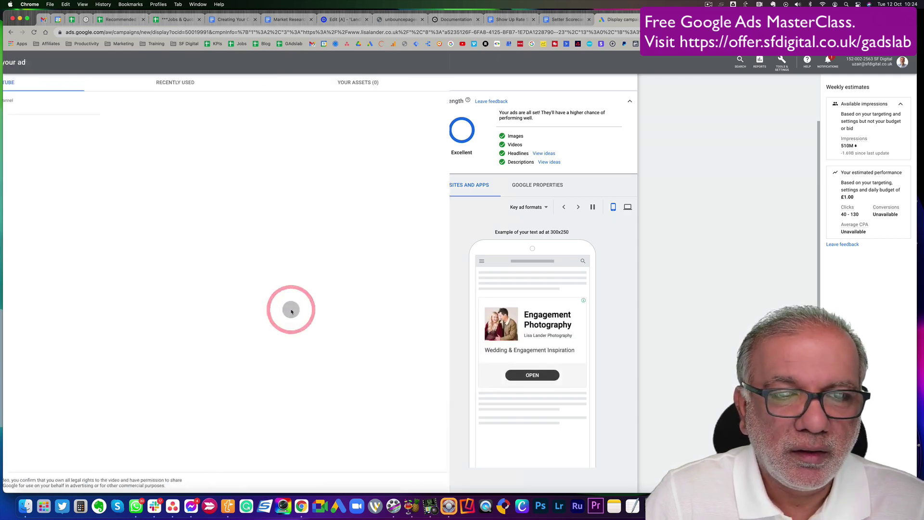
- Search YouTube for the studio and attach its West Midlands wedding photographer video
{"action": "left_click", "coordinate": [291, 310]}
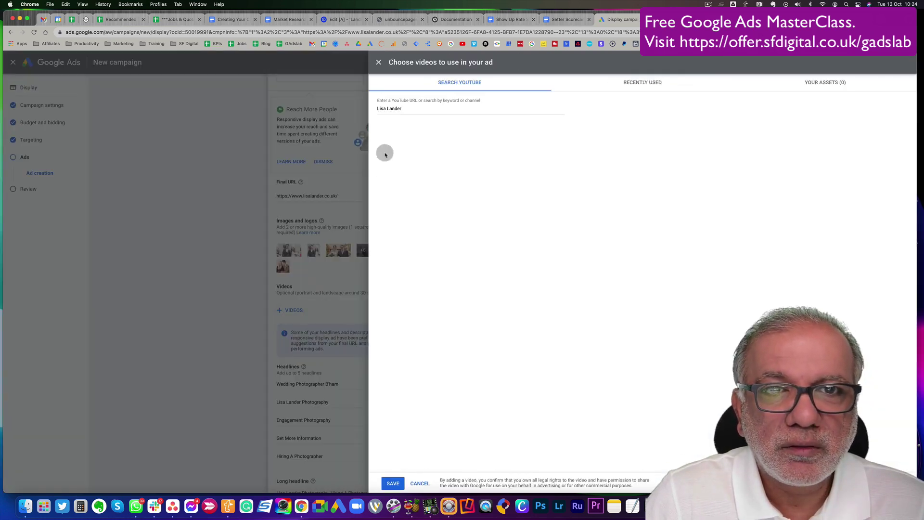
{"action": "triple_click", "coordinate": [390, 108]}
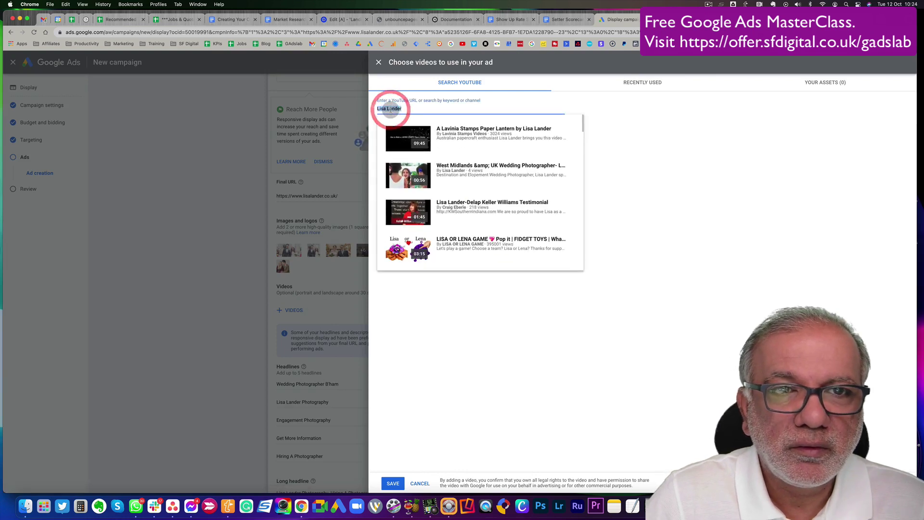
{"action": "left_click", "coordinate": [479, 165]}
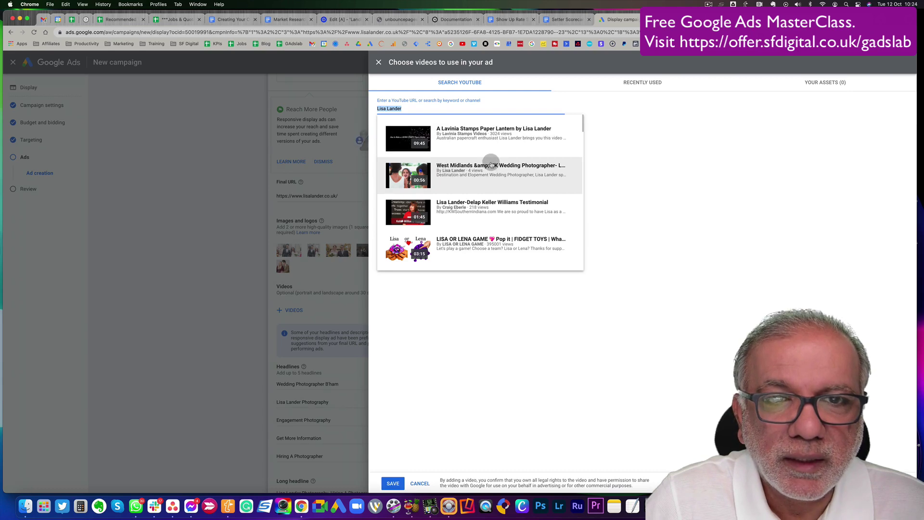
{"action": "left_click", "coordinate": [448, 323]}
{"action": "left_click", "coordinate": [392, 484]}
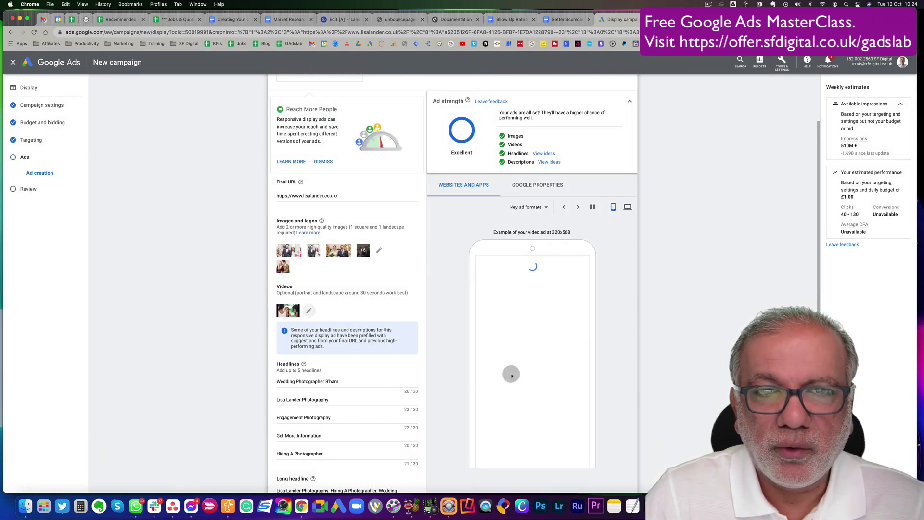
{"action": "scroll", "coordinate": [503, 365], "scroll_direction": "down", "scroll_amount": 1}
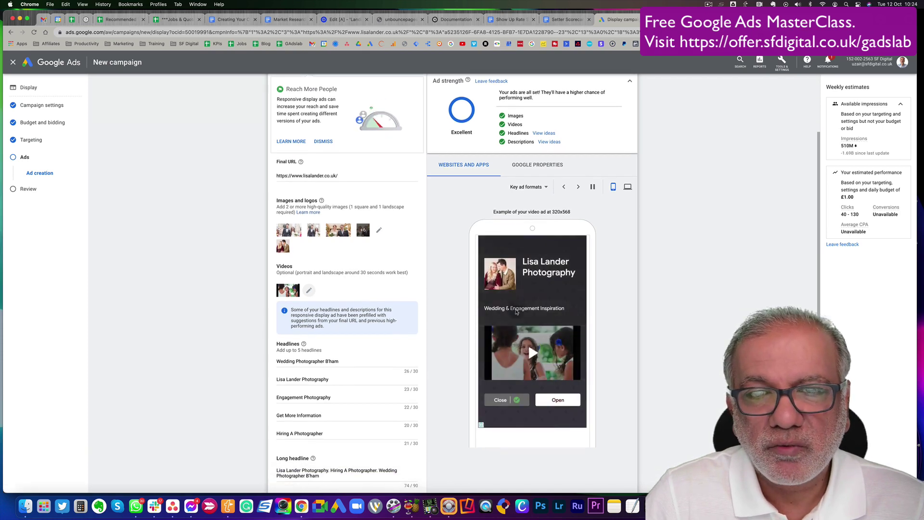
{"action": "left_click", "coordinate": [328, 360]}
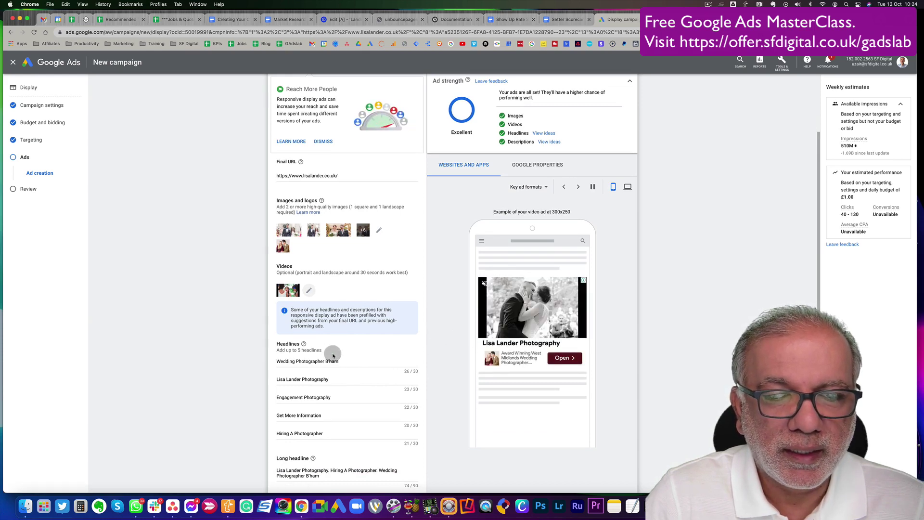
{"action": "scroll", "coordinate": [333, 457], "scroll_direction": "down", "scroll_amount": 3}
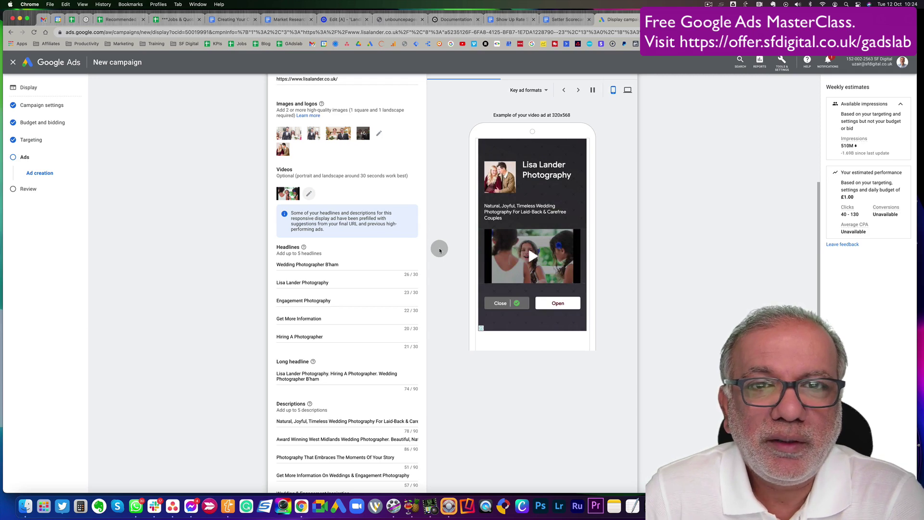
{"action": "scroll", "coordinate": [439, 250], "scroll_direction": "up", "scroll_amount": 1}
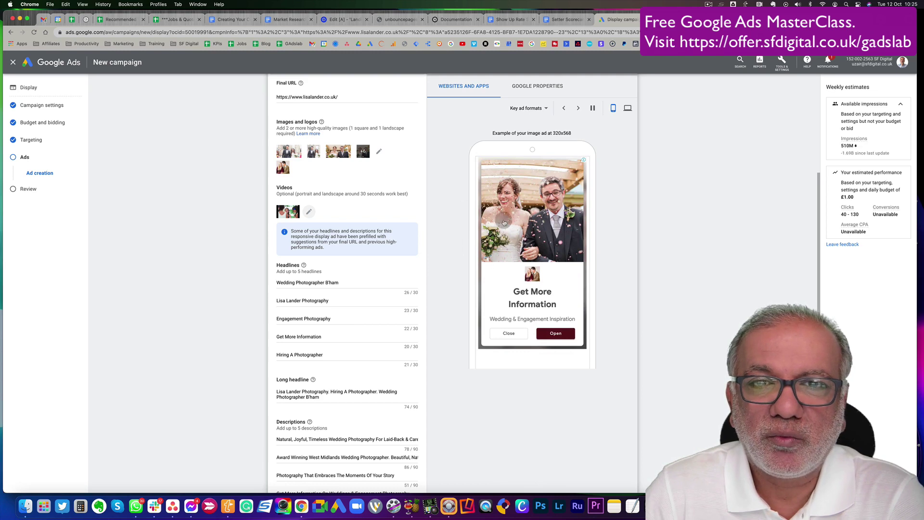
- Preview the responsive ad as a video ad in the mobile preview
{"action": "left_click", "coordinate": [545, 113]}
{"action": "left_click", "coordinate": [536, 110]}
{"action": "left_click", "coordinate": [545, 108]}
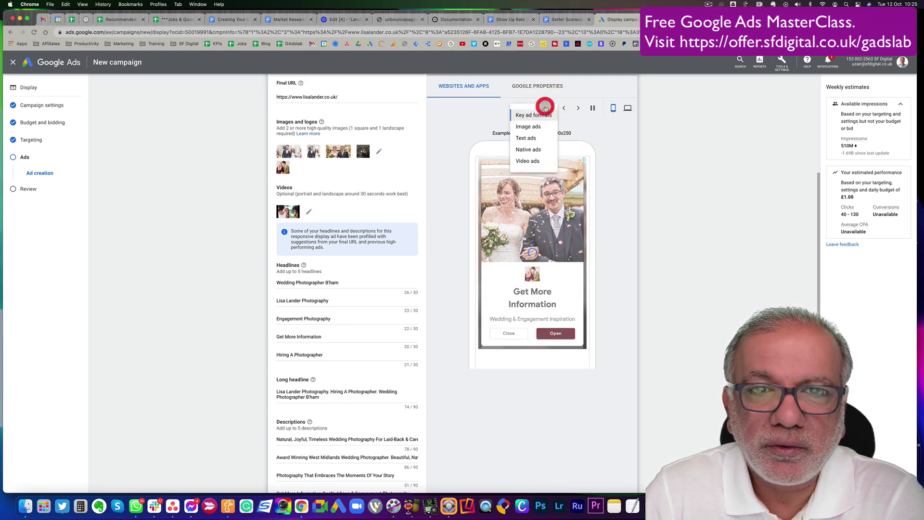
{"action": "left_click", "coordinate": [525, 160]}
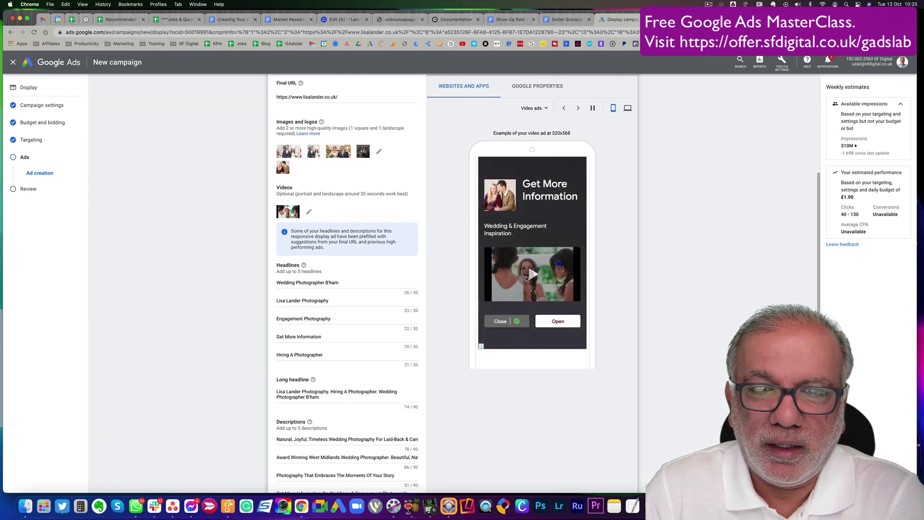
{"action": "left_click", "coordinate": [519, 196]}
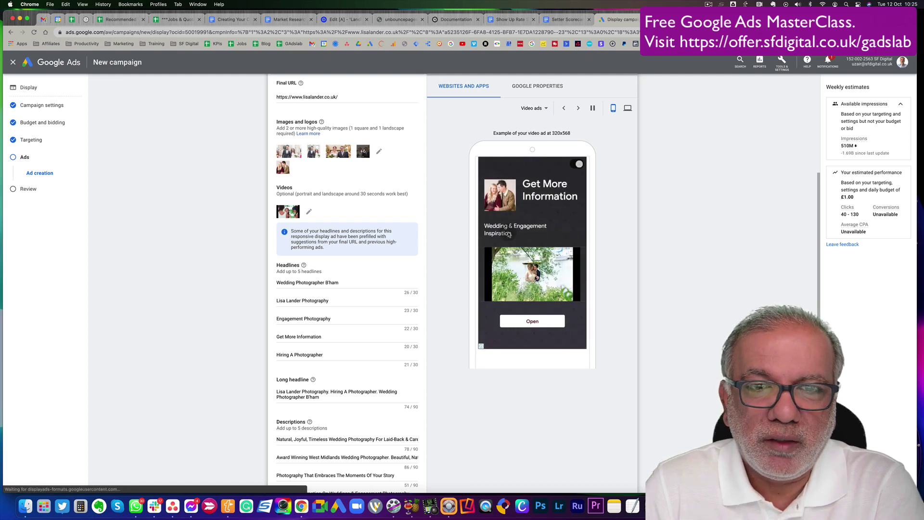
{"action": "left_click", "coordinate": [609, 118]}
- Switch to the desktop preview showing the ad as image ads
{"action": "left_click", "coordinate": [627, 109]}
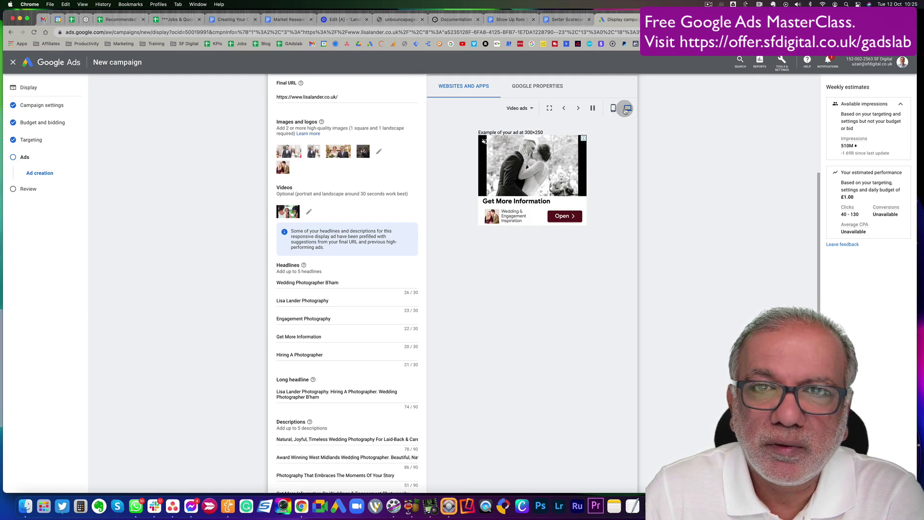
{"action": "left_click", "coordinate": [529, 108]}
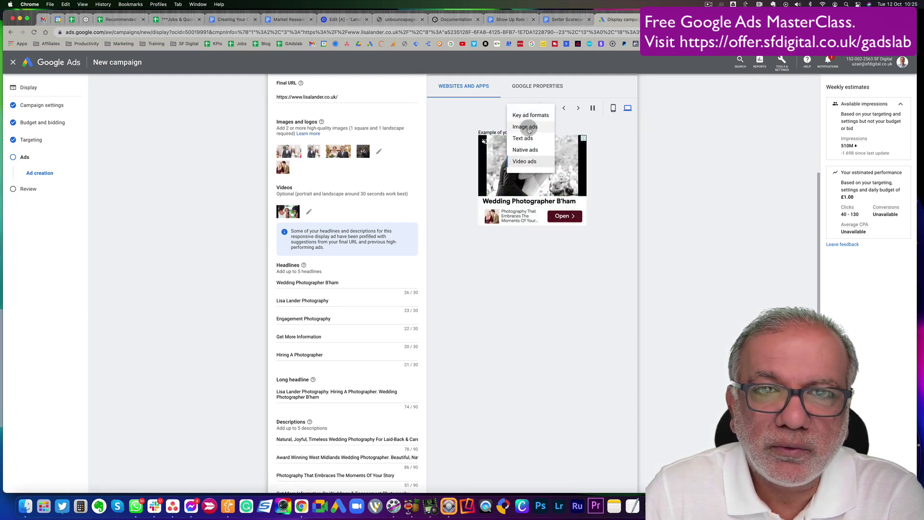
{"action": "left_click", "coordinate": [528, 128]}
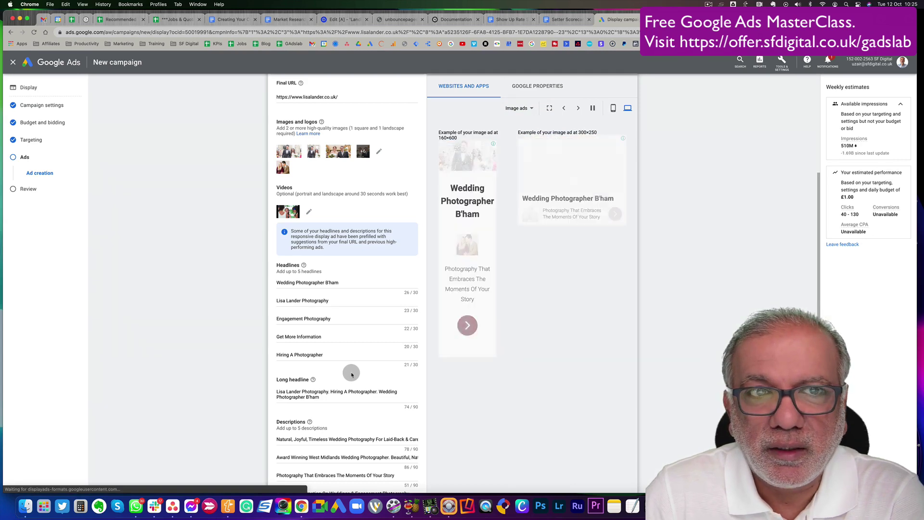
{"action": "scroll", "coordinate": [352, 375], "scroll_direction": "down", "scroll_amount": 1}
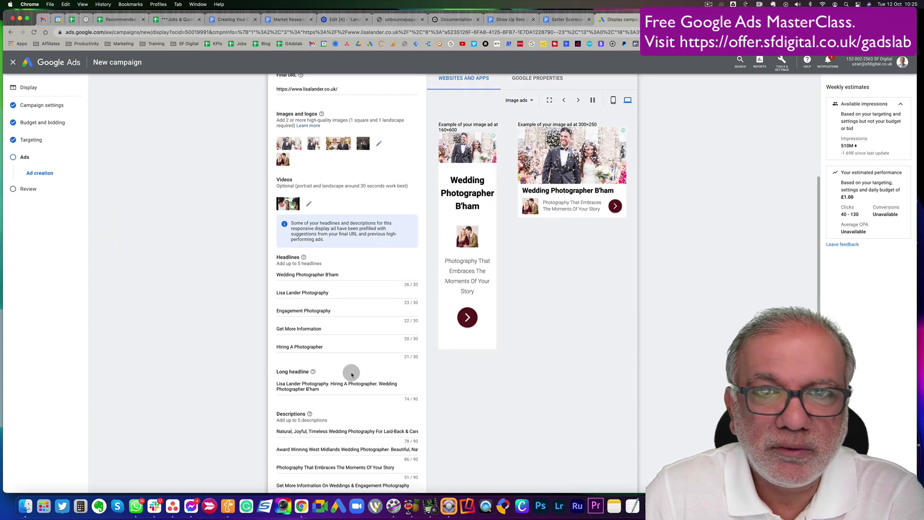
{"action": "scroll", "coordinate": [351, 374], "scroll_direction": "down", "scroll_amount": 5}
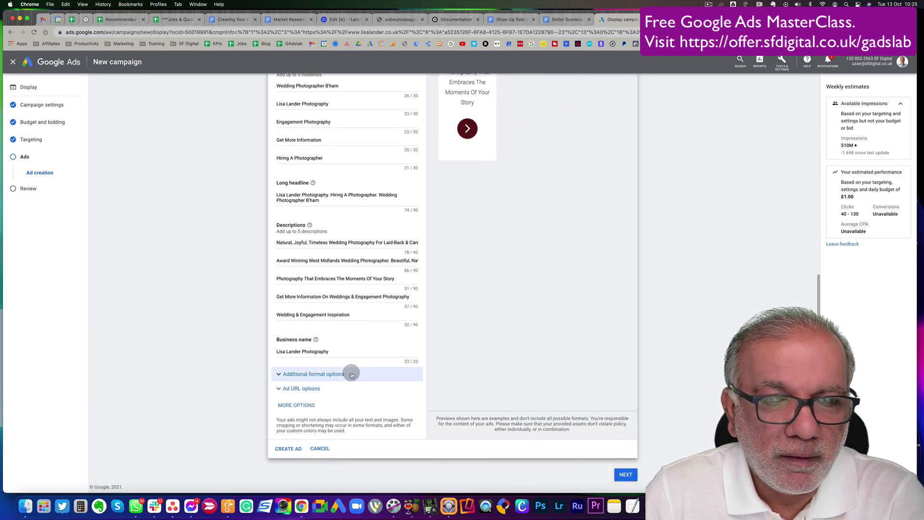
- Add a Contact Us call-to-action to the responsive display ad
{"action": "left_click", "coordinate": [283, 375]}
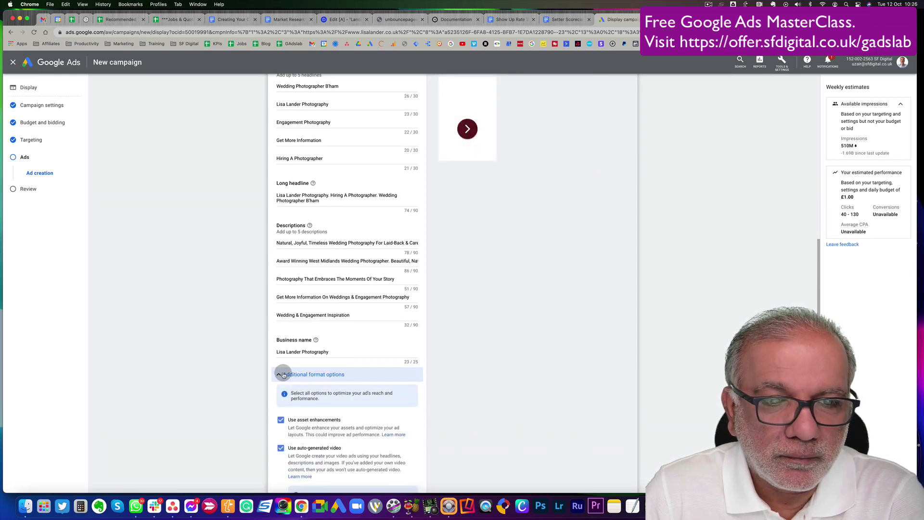
{"action": "scroll", "coordinate": [282, 374], "scroll_direction": "down", "scroll_amount": 5}
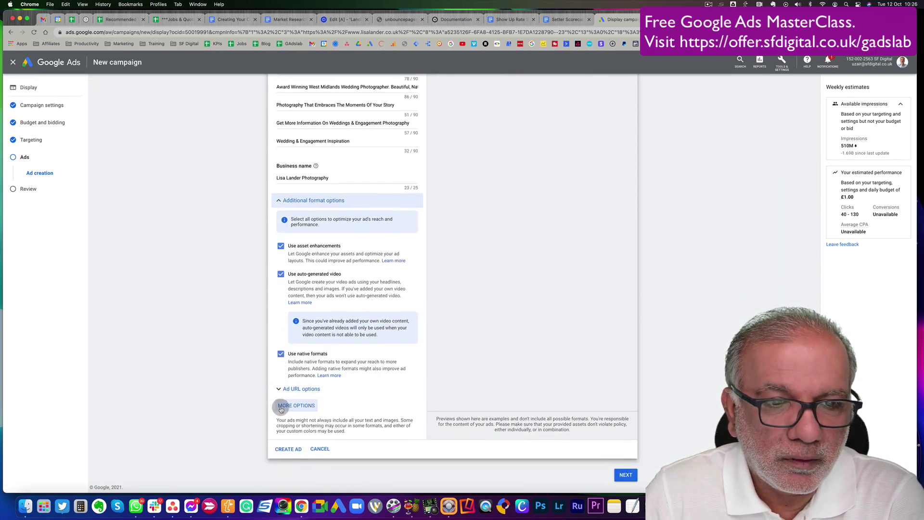
{"action": "left_click", "coordinate": [281, 409]}
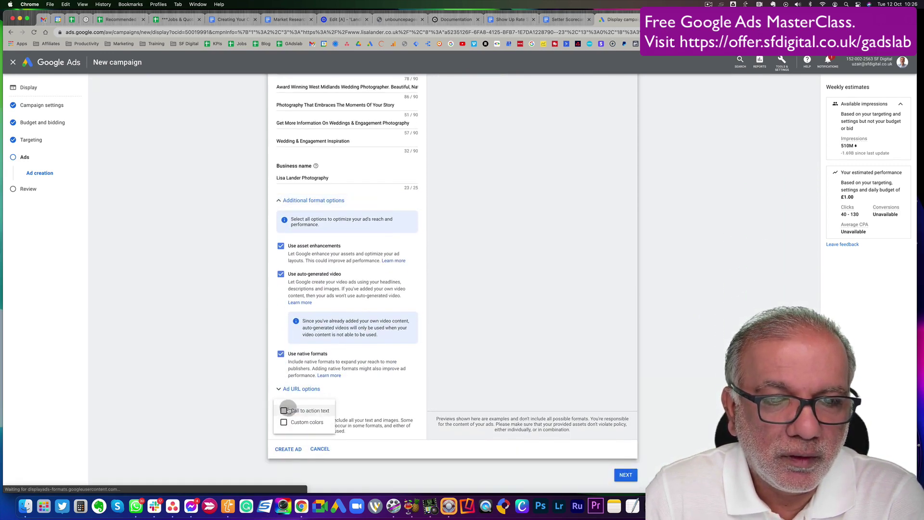
{"action": "left_click", "coordinate": [284, 411]}
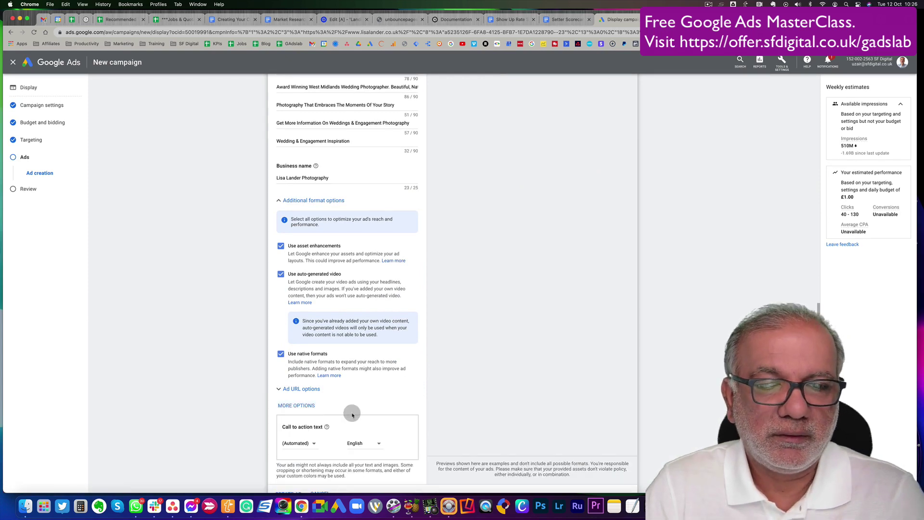
{"action": "scroll", "coordinate": [352, 415], "scroll_direction": "down", "scroll_amount": 2}
{"action": "left_click", "coordinate": [312, 396]}
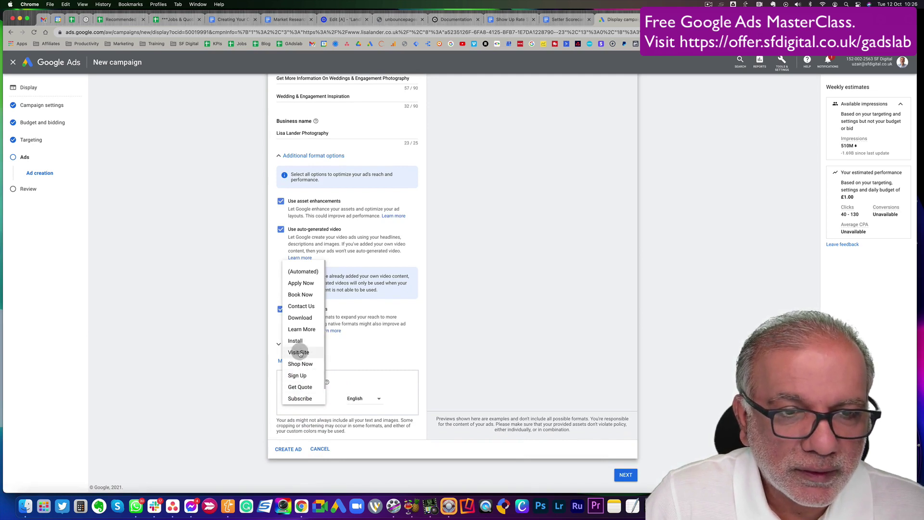
{"action": "left_click", "coordinate": [300, 306]}
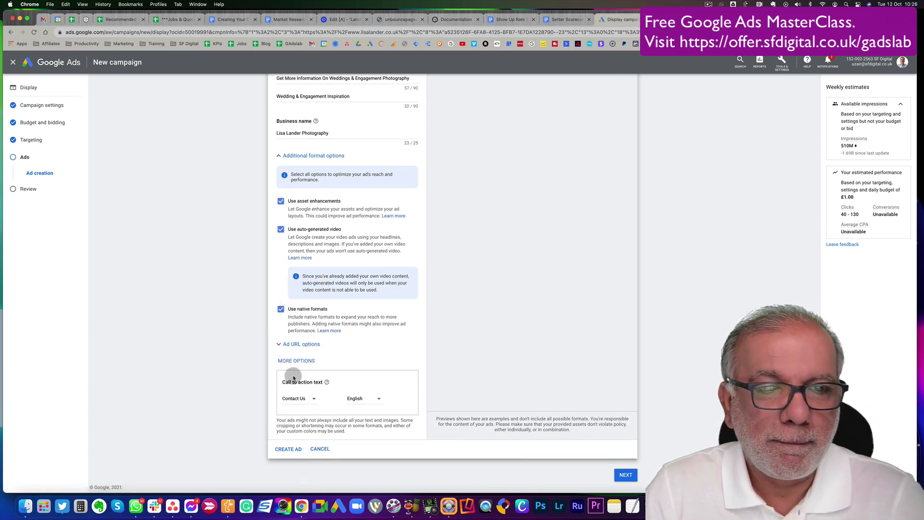
- Enable custom colours and create the ad with Excellent ad strength
{"action": "left_click", "coordinate": [292, 360]}
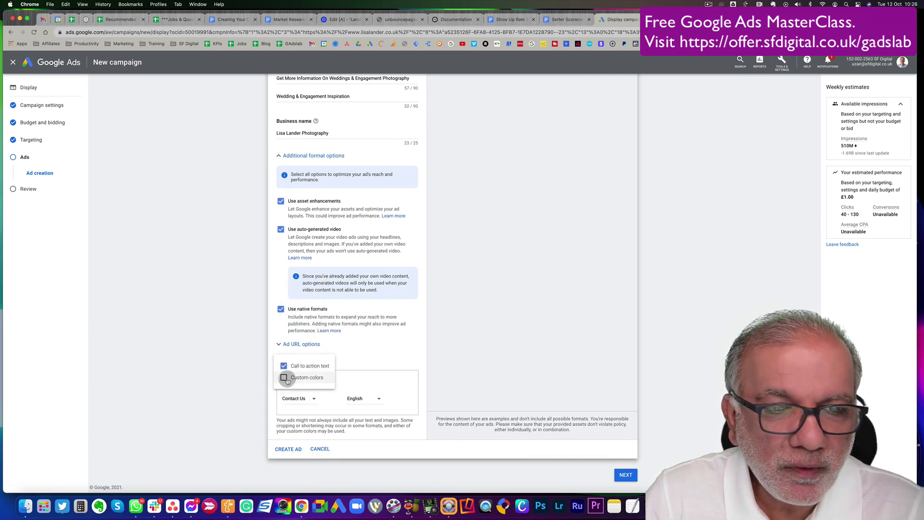
{"action": "left_click", "coordinate": [286, 378]}
{"action": "scroll", "coordinate": [372, 384], "scroll_direction": "down", "scroll_amount": 3}
{"action": "scroll", "coordinate": [467, 312], "scroll_direction": "up", "scroll_amount": 10}
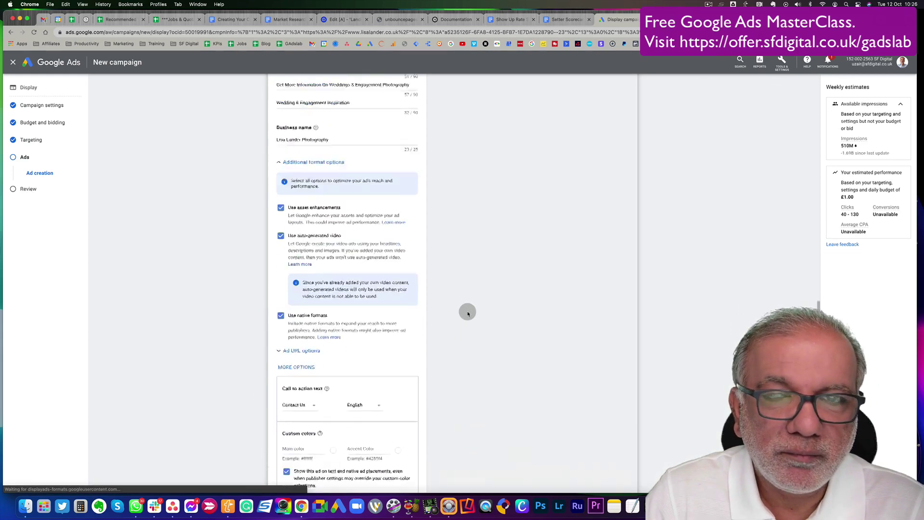
{"action": "scroll", "coordinate": [467, 312], "scroll_direction": "up", "scroll_amount": 3}
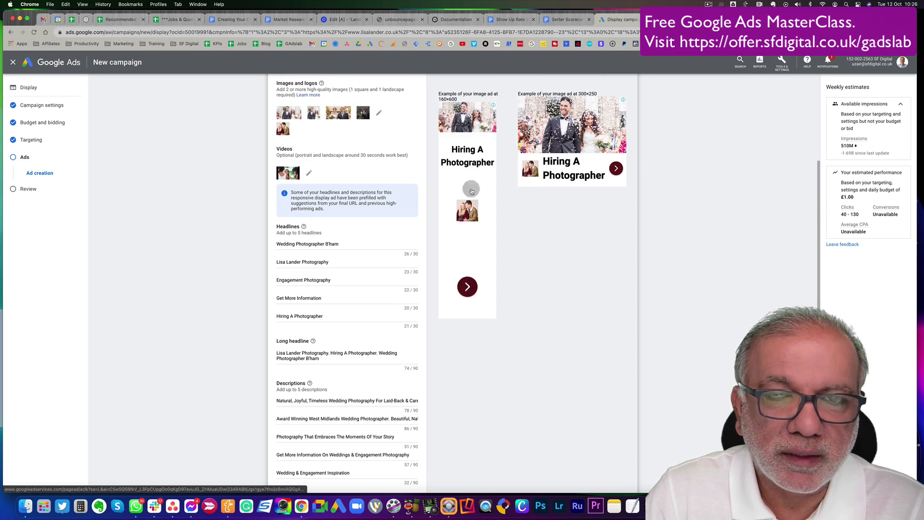
{"action": "scroll", "coordinate": [459, 353], "scroll_direction": "down", "scroll_amount": 15}
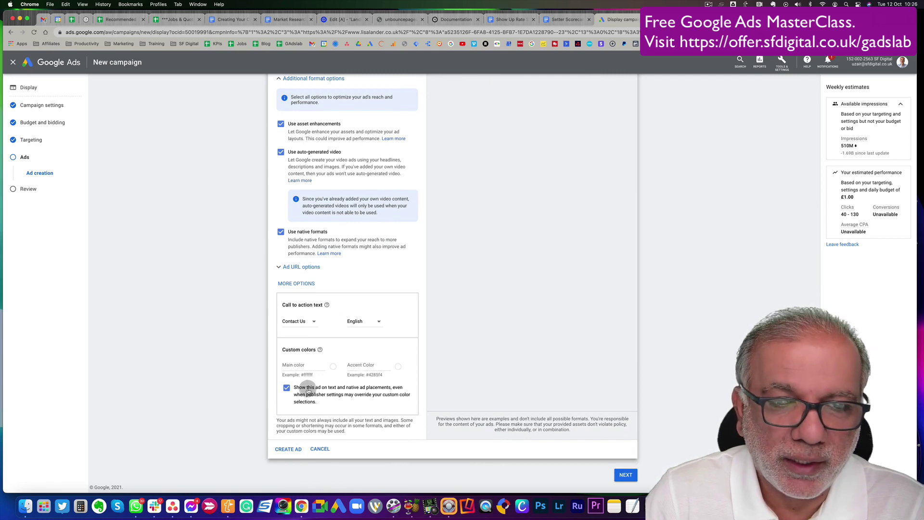
{"action": "left_click", "coordinate": [285, 450]}
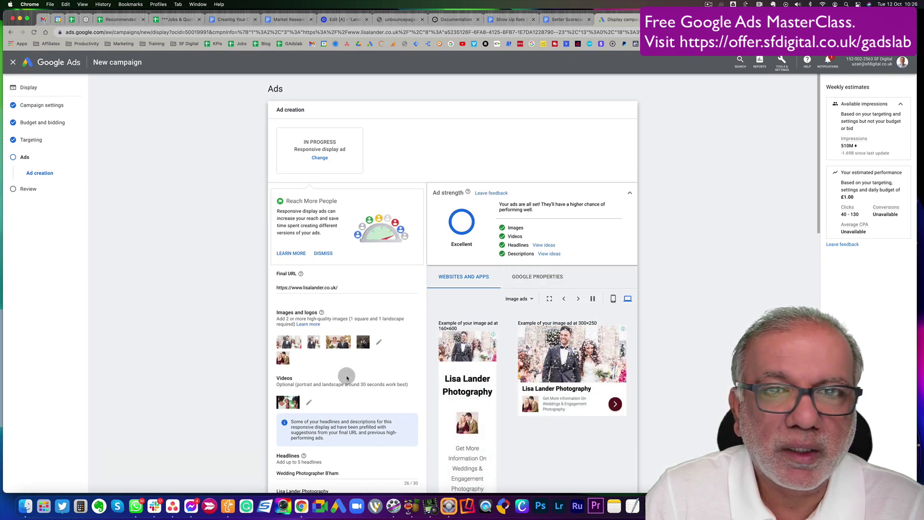
- Close the finished ad form
{"action": "scroll", "coordinate": [347, 375], "scroll_direction": "down", "scroll_amount": 5}
{"action": "scroll", "coordinate": [346, 377], "scroll_direction": "down", "scroll_amount": 10}
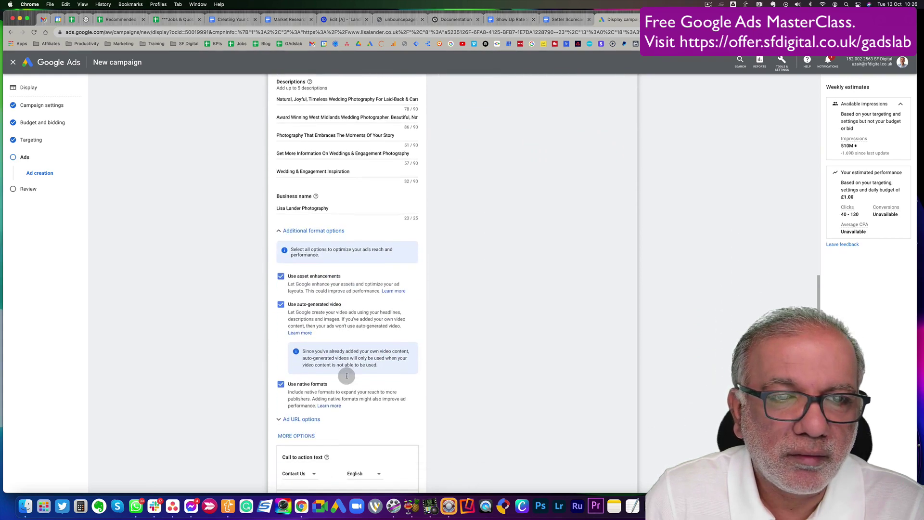
{"action": "scroll", "coordinate": [347, 376], "scroll_direction": "down", "scroll_amount": 3}
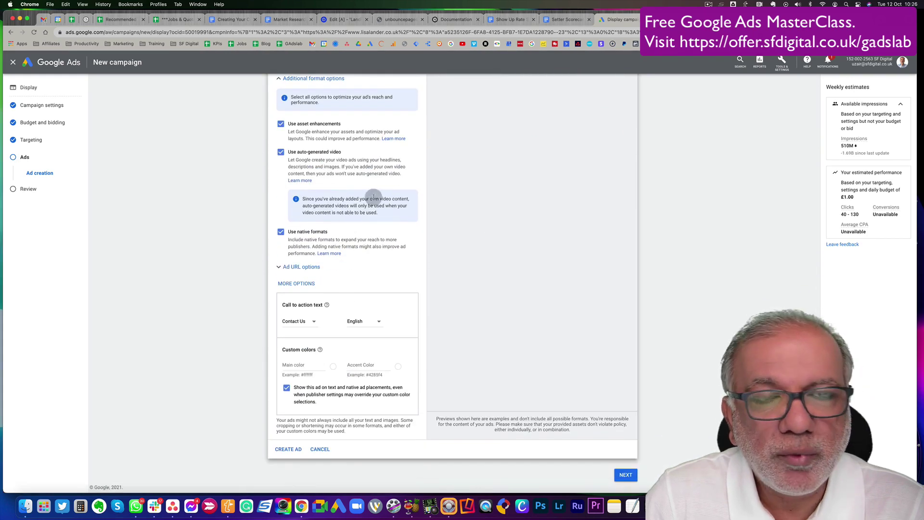
{"action": "left_click", "coordinate": [287, 448]}
{"action": "left_click", "coordinate": [624, 206]}
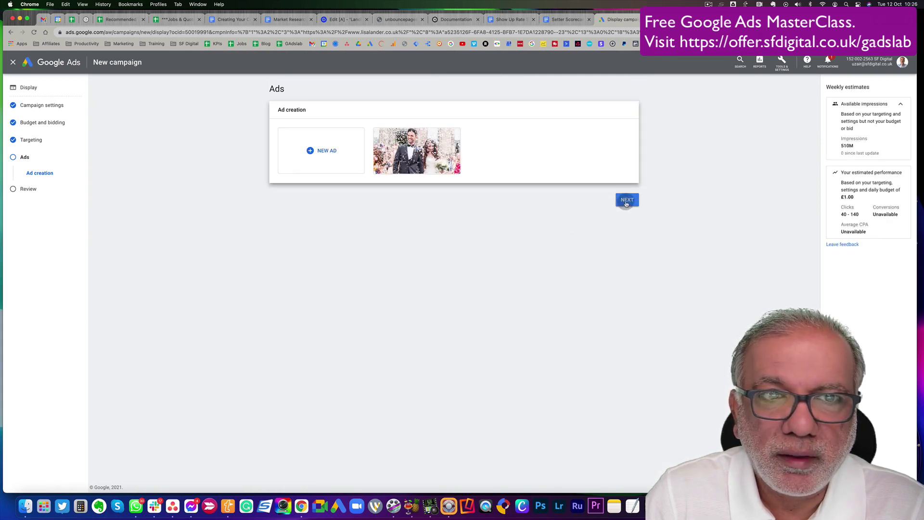
- Review the Wedding Photography Campaign and publish it
{"action": "left_click", "coordinate": [626, 202]}
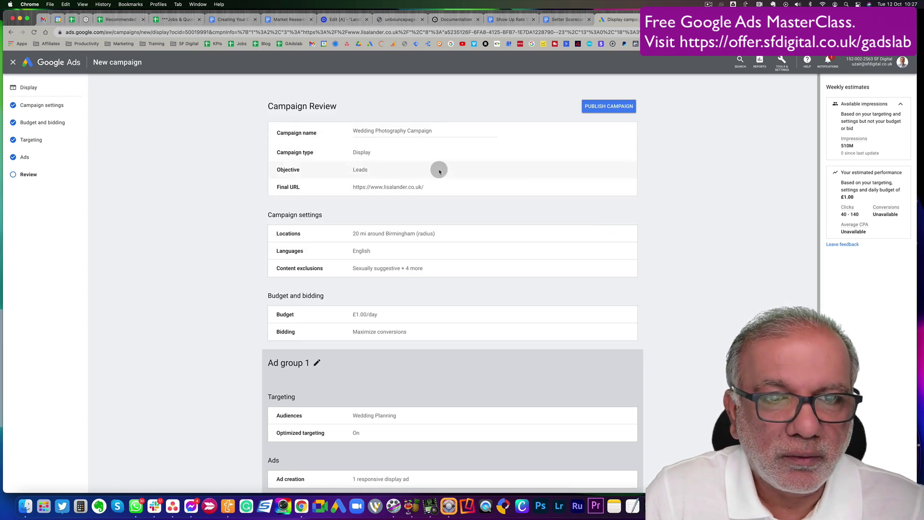
{"action": "scroll", "coordinate": [439, 233], "scroll_direction": "down", "scroll_amount": 2}
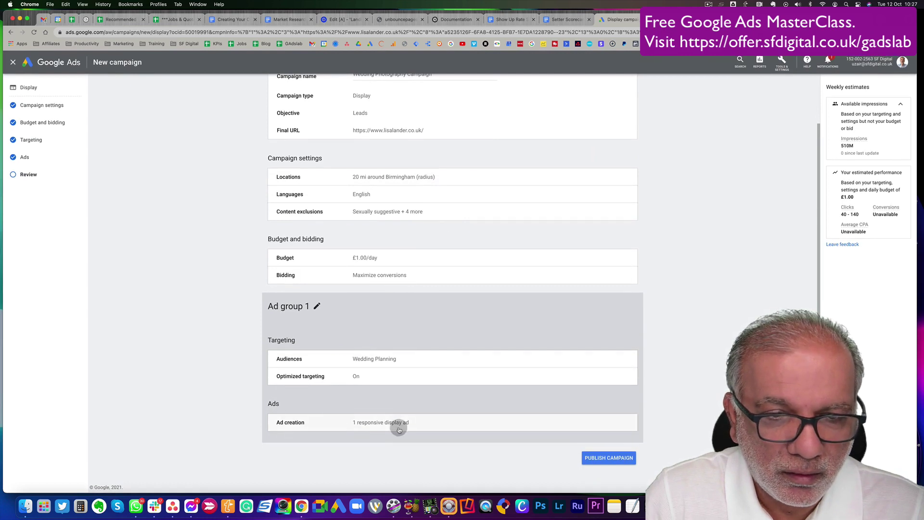
{"action": "scroll", "coordinate": [395, 273], "scroll_direction": "up", "scroll_amount": 2}
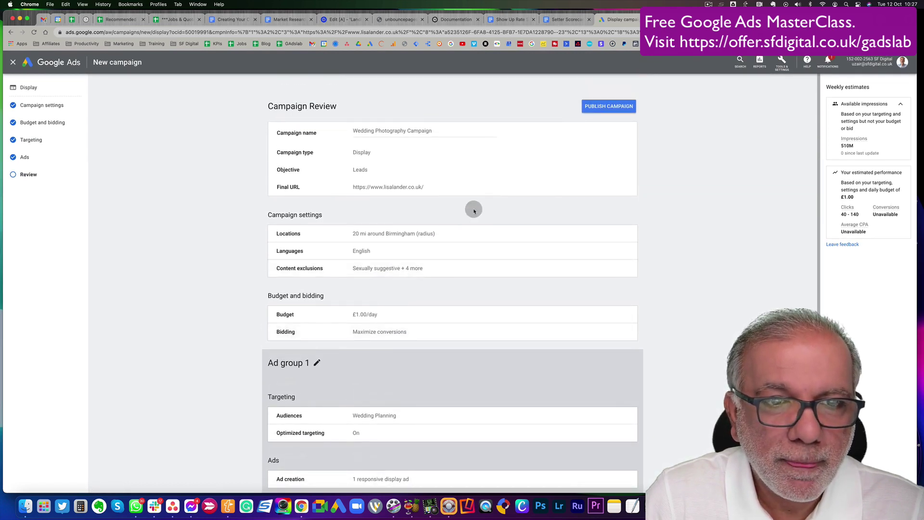
{"action": "left_click", "coordinate": [607, 105]}
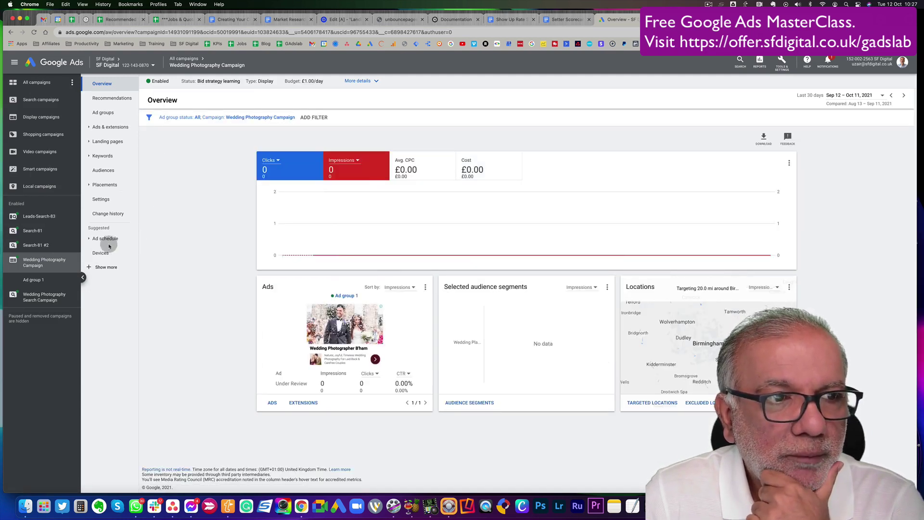
- Rename Ad group 1 to 'Wedding Planning' in the campaign's ad group list and save
{"action": "left_click", "coordinate": [30, 280]}
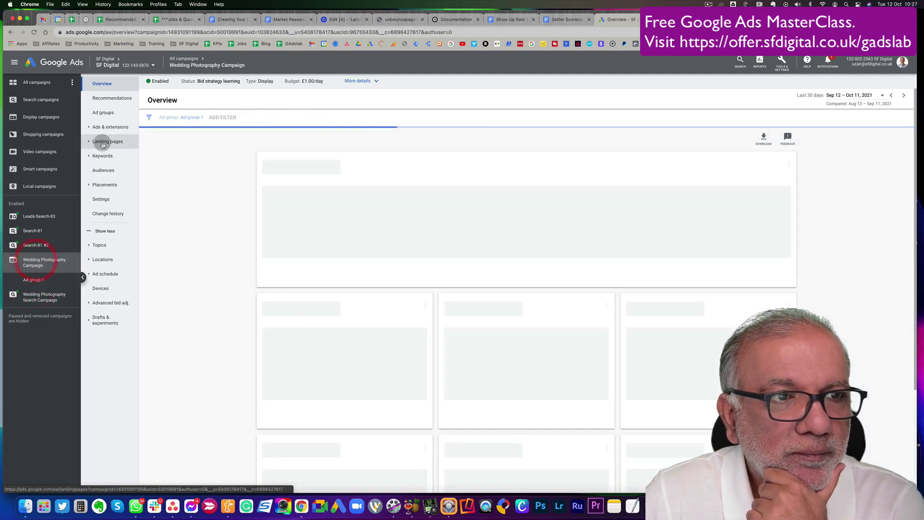
{"action": "left_click", "coordinate": [103, 113]}
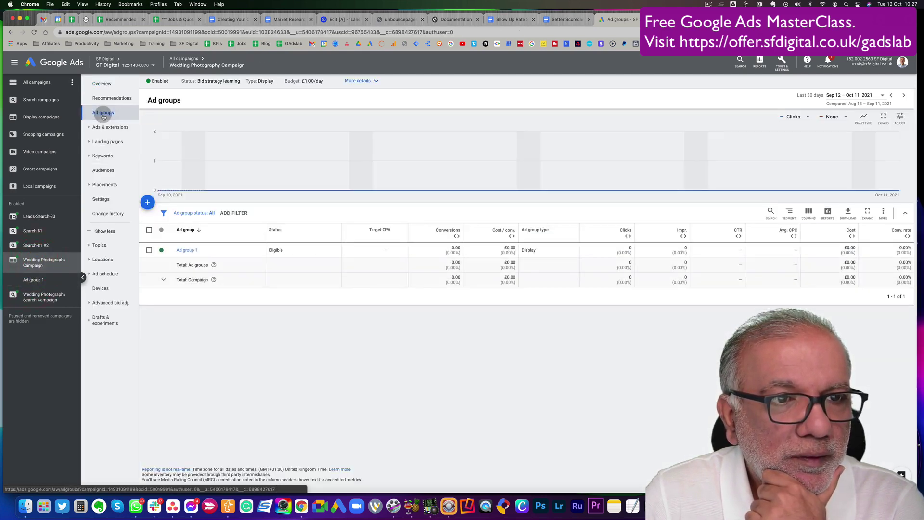
{"action": "left_click", "coordinate": [201, 250]}
{"action": "left_click", "coordinate": [198, 260]}
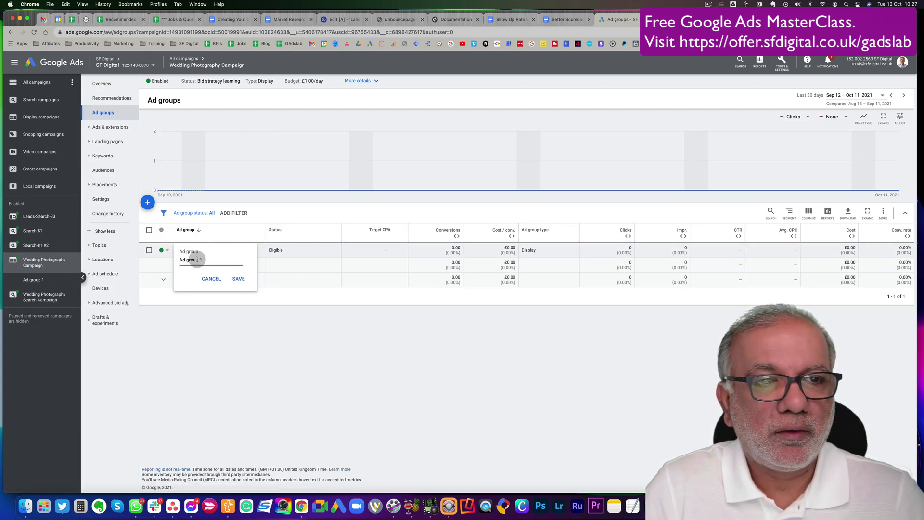
{"action": "triple_click", "coordinate": [197, 259]}
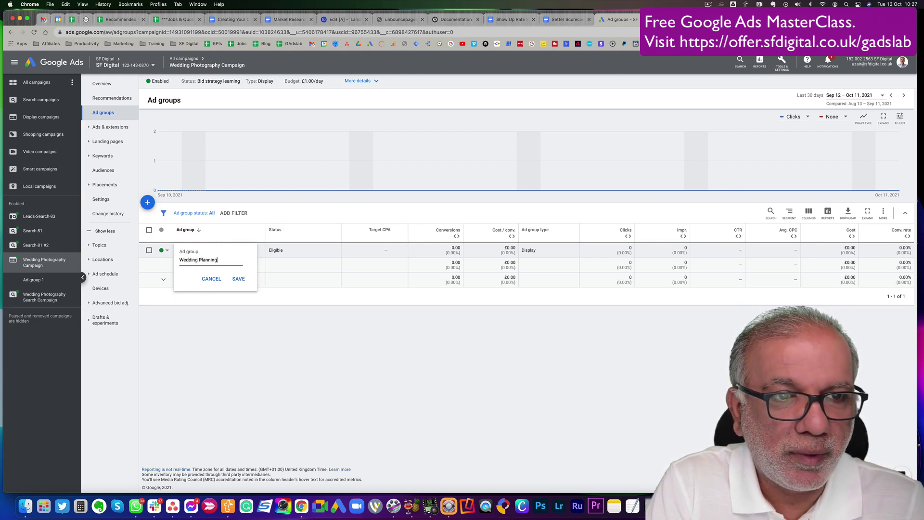
{"action": "left_click", "coordinate": [238, 278]}
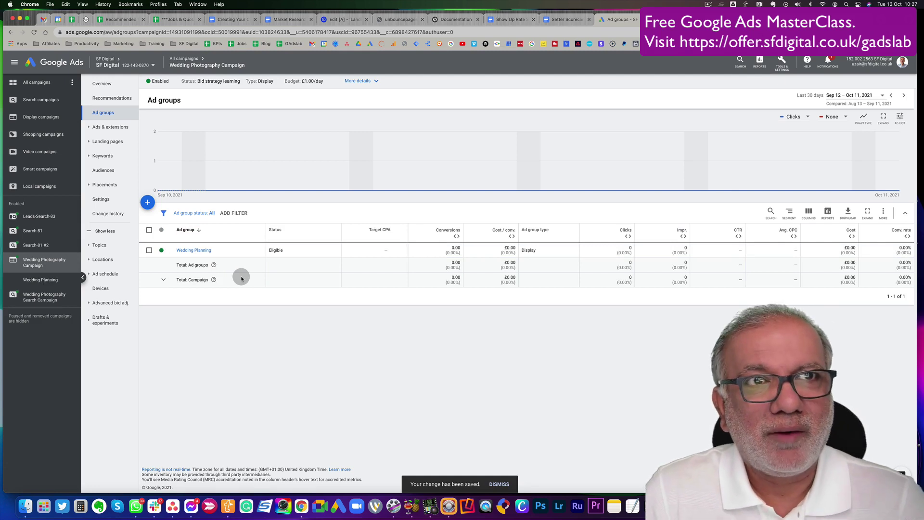
- Copy the Wedding Planning ad group and paste it into Wedding Photography Campaign as Wedding Planning #2
{"action": "left_click", "coordinate": [149, 250]}
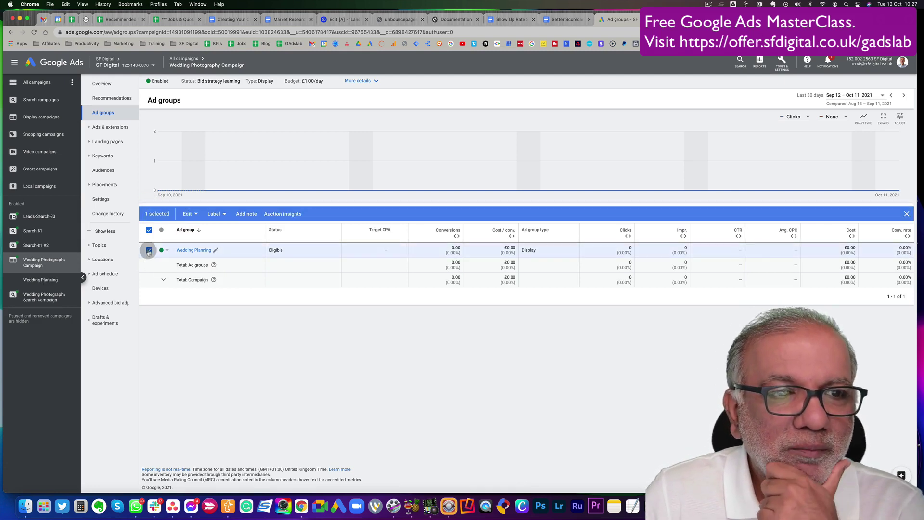
{"action": "left_click", "coordinate": [190, 216]}
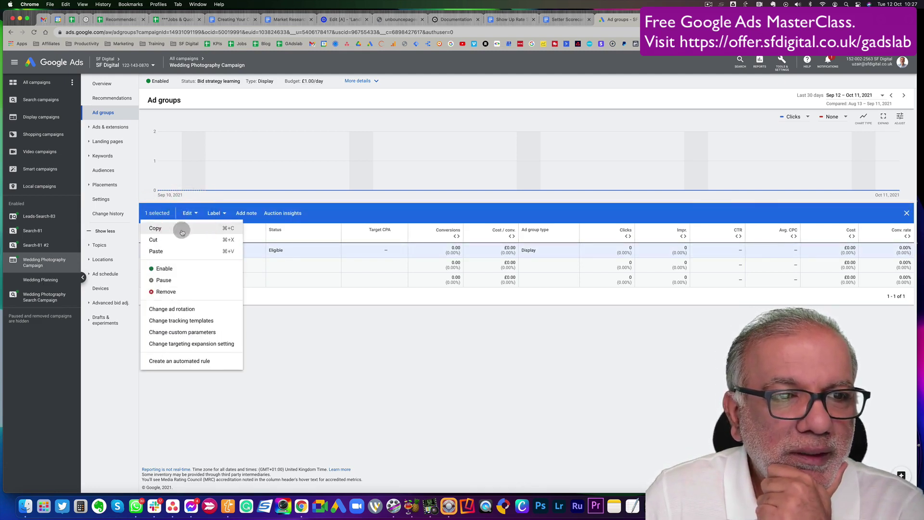
{"action": "left_click", "coordinate": [180, 228]}
{"action": "left_click", "coordinate": [187, 212]}
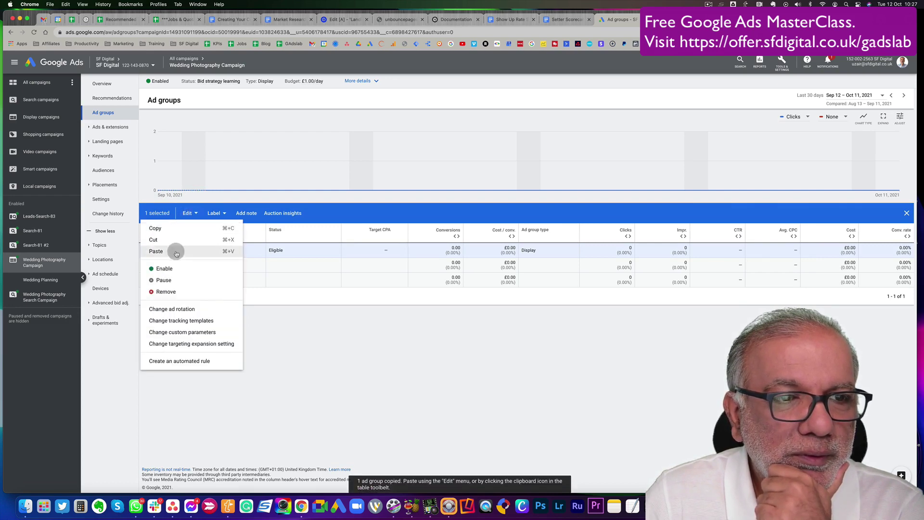
{"action": "left_click", "coordinate": [176, 250]}
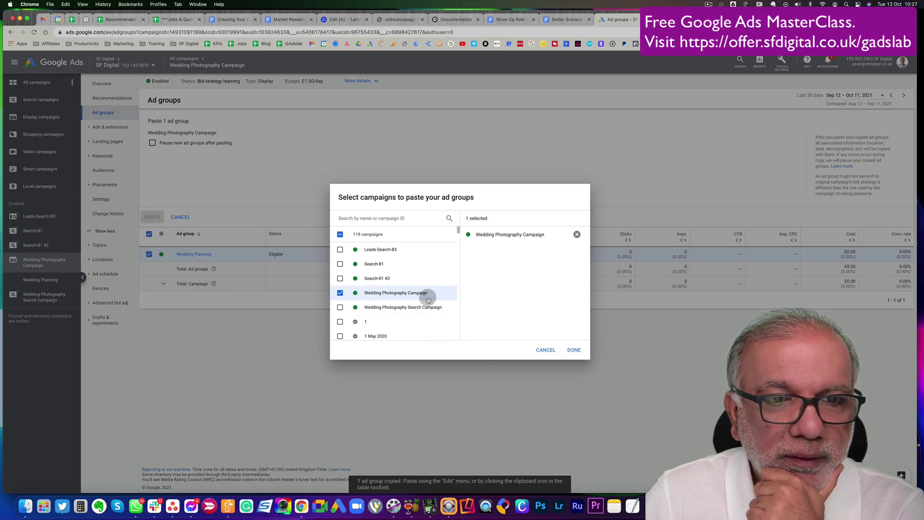
{"action": "left_click", "coordinate": [573, 352]}
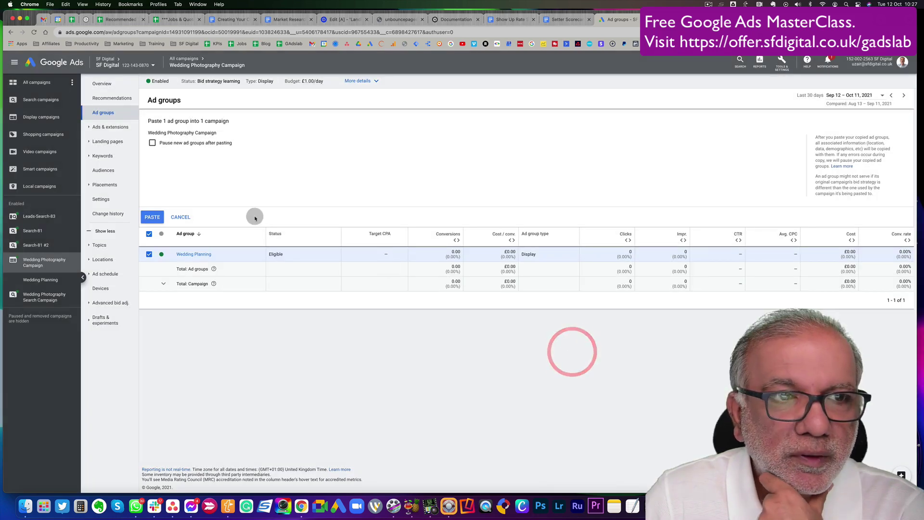
{"action": "left_click", "coordinate": [150, 216]}
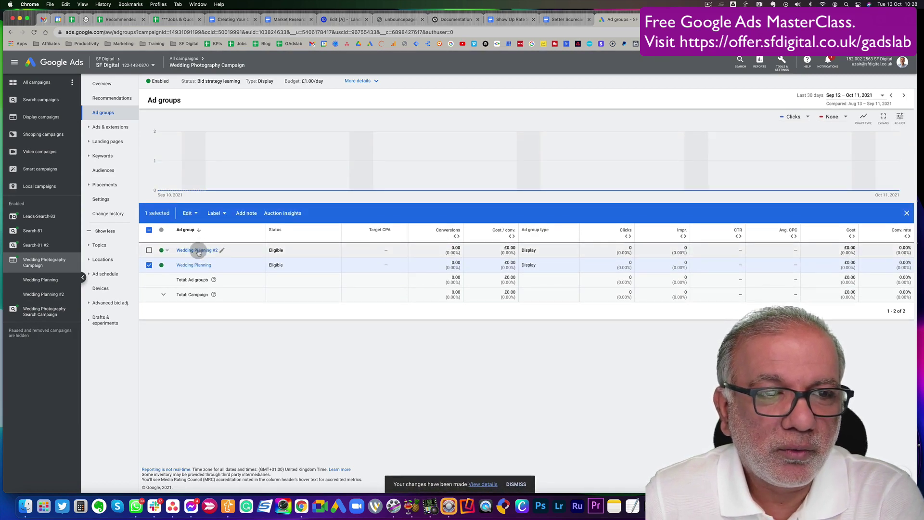
- Switch Wedding Planning #2's audience segment from Wedding Planning to Wedding & Engagement Rings
{"action": "left_click", "coordinate": [37, 295]}
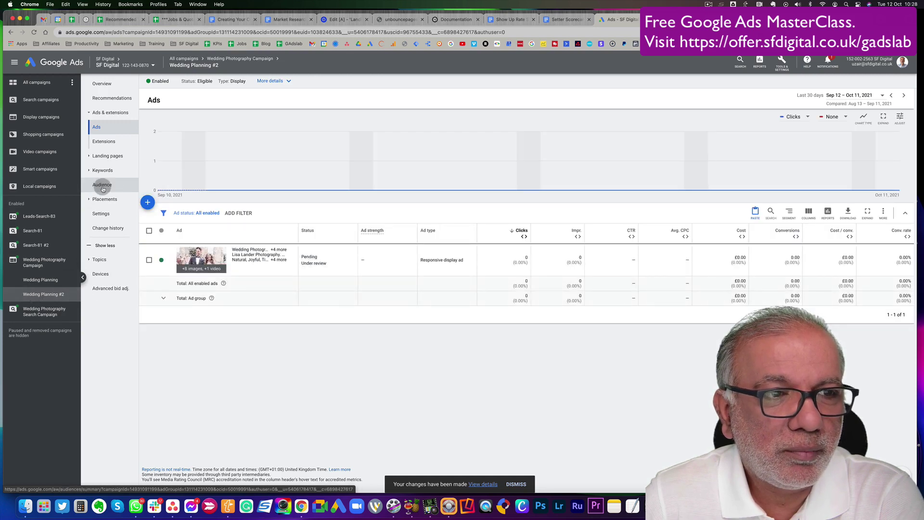
{"action": "left_click", "coordinate": [103, 188]}
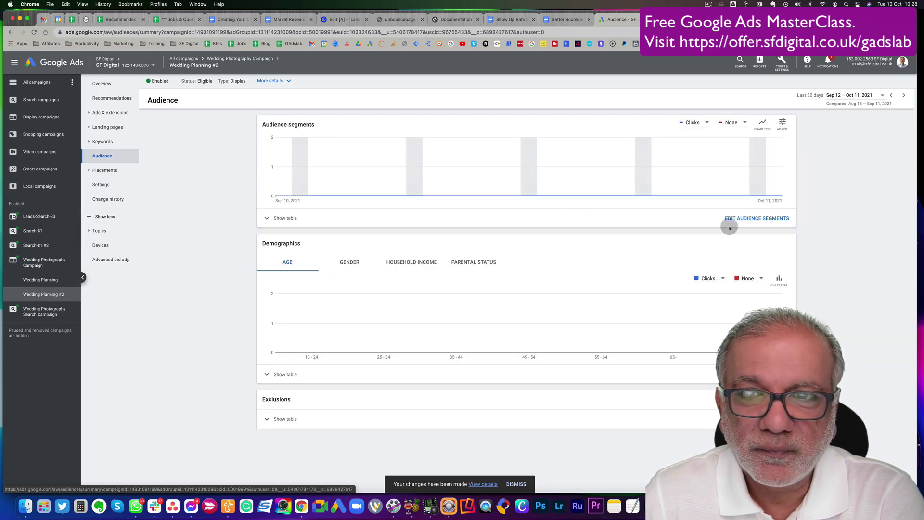
{"action": "left_click", "coordinate": [761, 217]}
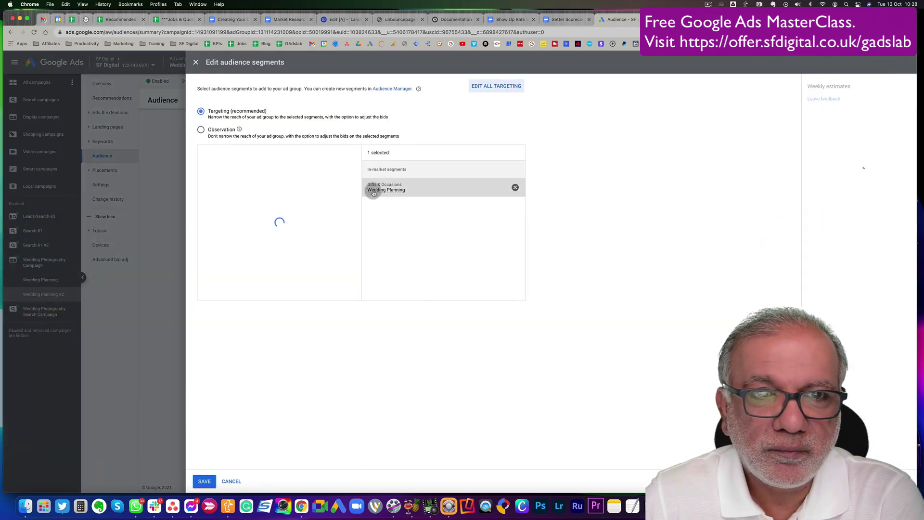
{"action": "left_click", "coordinate": [515, 188]}
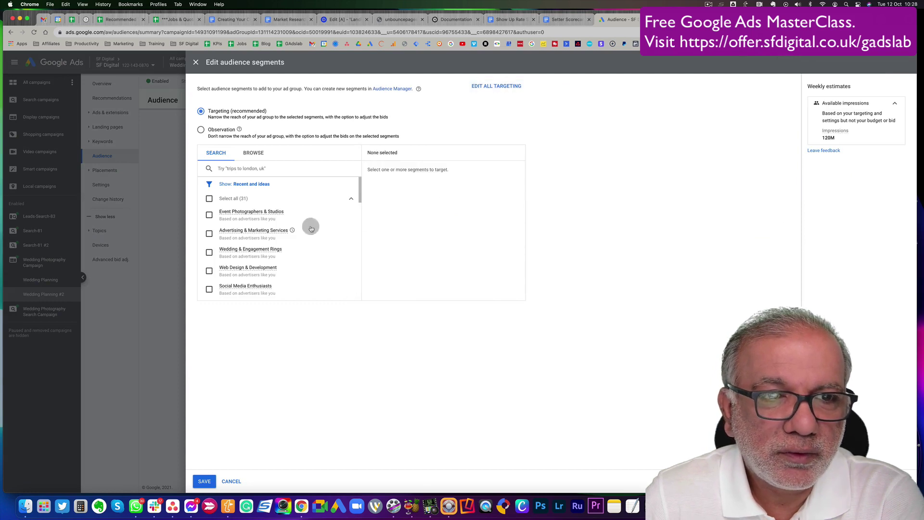
{"action": "left_click", "coordinate": [210, 253]}
{"action": "left_click", "coordinate": [199, 482]}
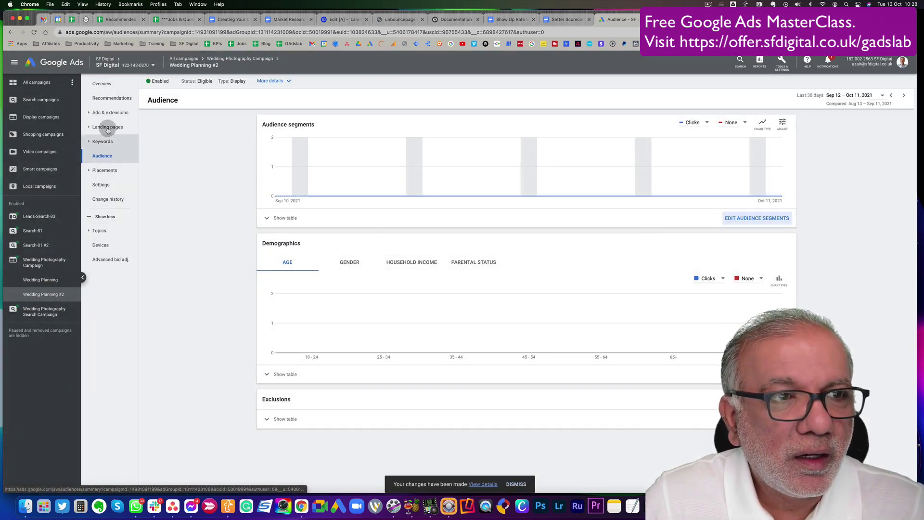
- Rename Wedding Planning #2 to 'Wedding & Engagement Rings' and save
{"action": "left_click", "coordinate": [47, 263]}
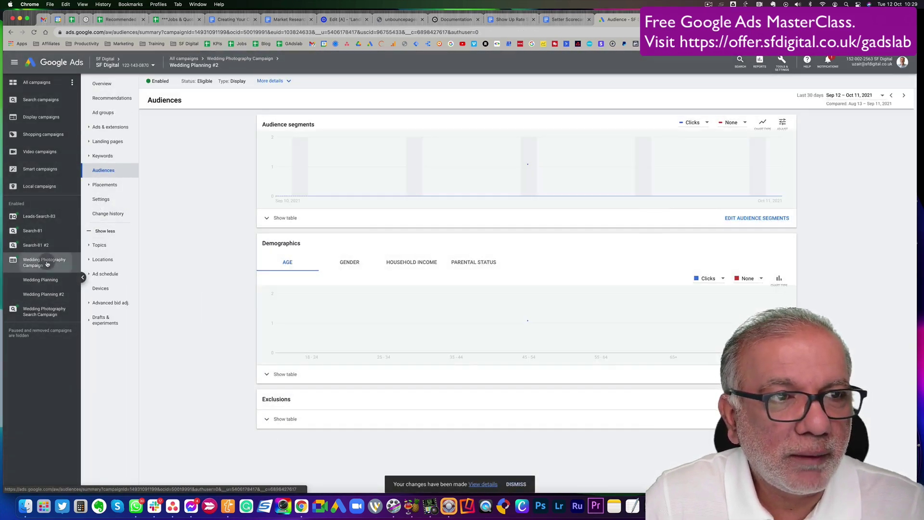
{"action": "left_click", "coordinate": [113, 113]}
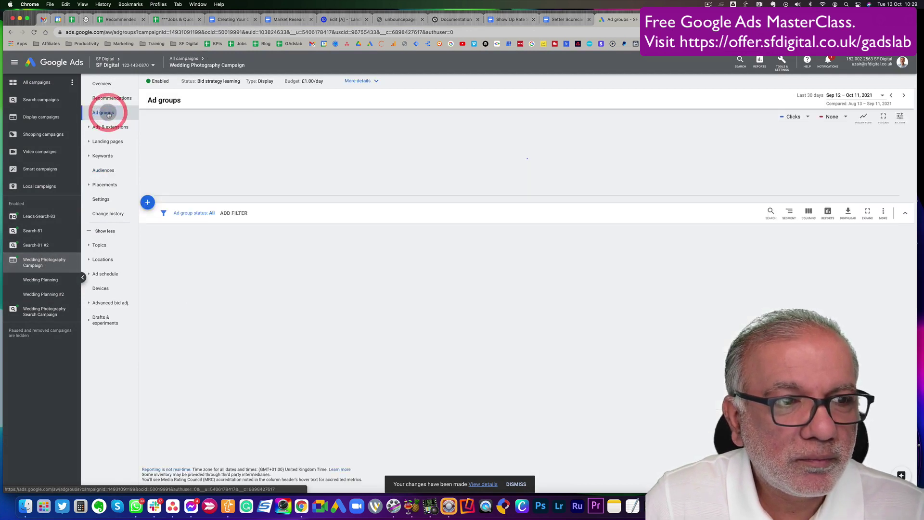
{"action": "left_click", "coordinate": [223, 251]}
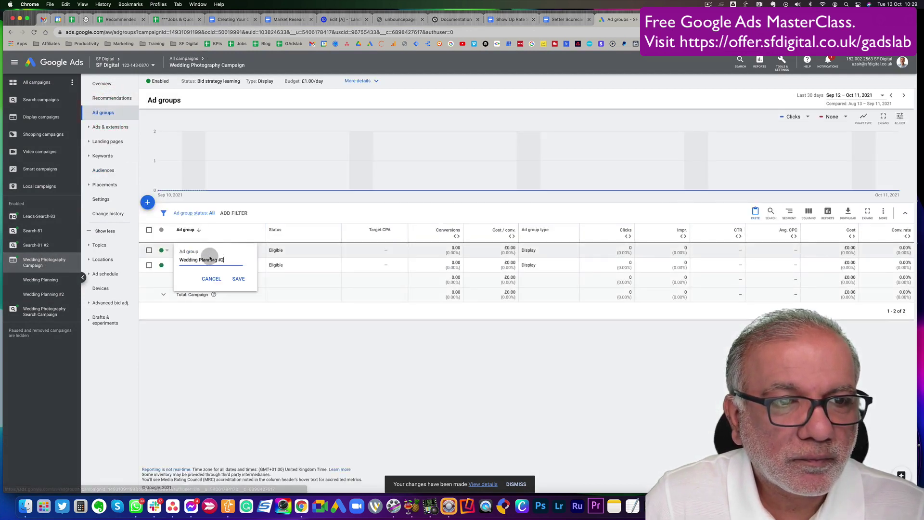
{"action": "left_click_drag", "start_coordinate": [199, 260], "coordinate": [233, 262]}
{"action": "type", "text": "& Engagement R"}
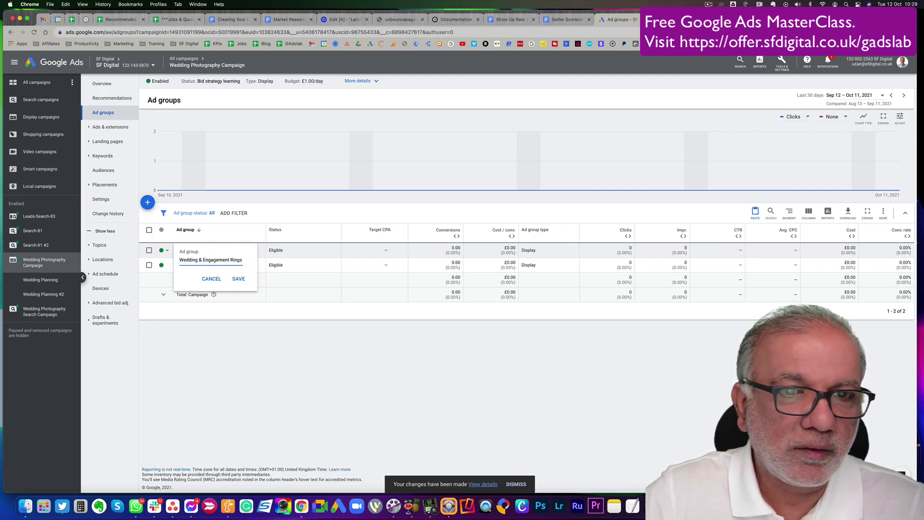
{"action": "left_click", "coordinate": [239, 280]}
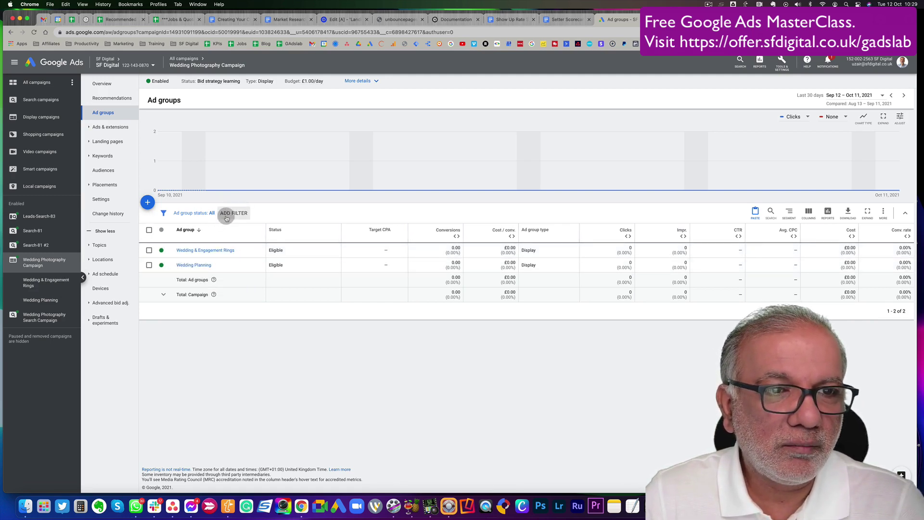
- Copy Wedding & Engagement Rings and paste it into Wedding Photography Campaign, then deselect the original
{"action": "left_click", "coordinate": [149, 250]}
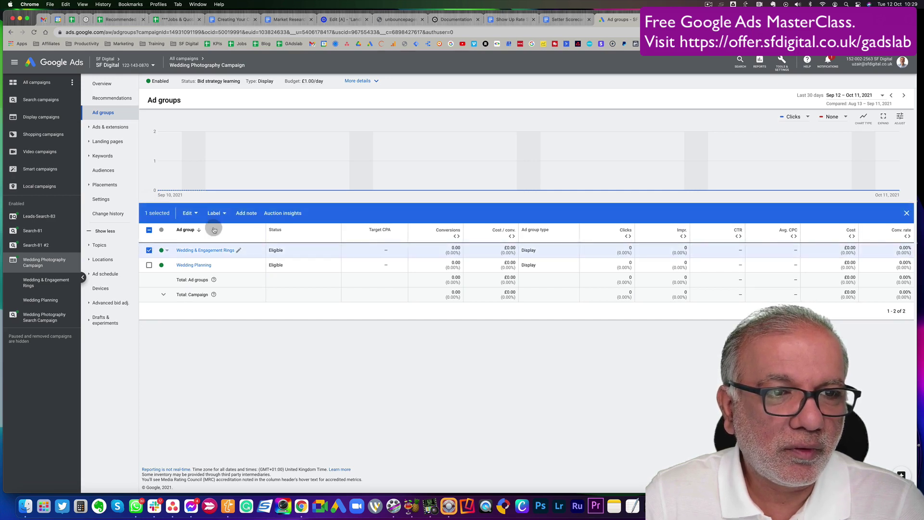
{"action": "left_click", "coordinate": [196, 217]}
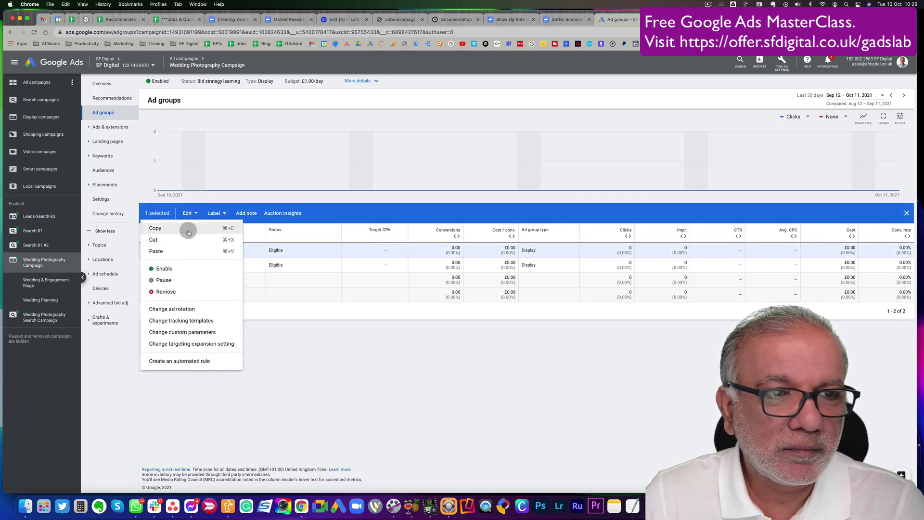
{"action": "left_click", "coordinate": [188, 229]}
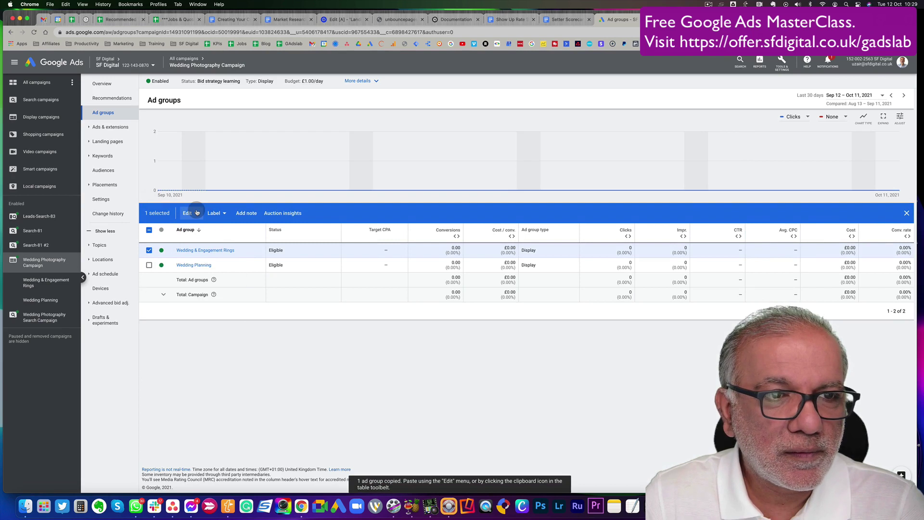
{"action": "left_click", "coordinate": [195, 213]}
{"action": "left_click", "coordinate": [178, 255]}
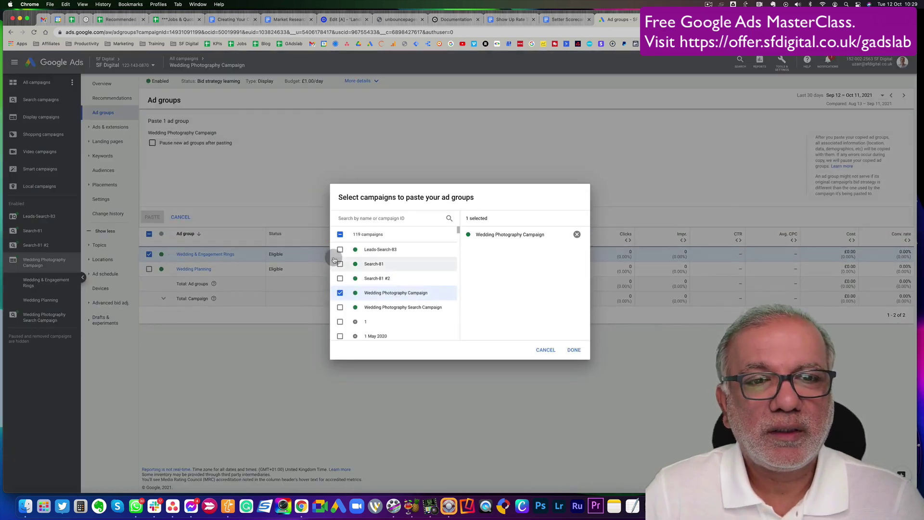
{"action": "left_click", "coordinate": [574, 349]}
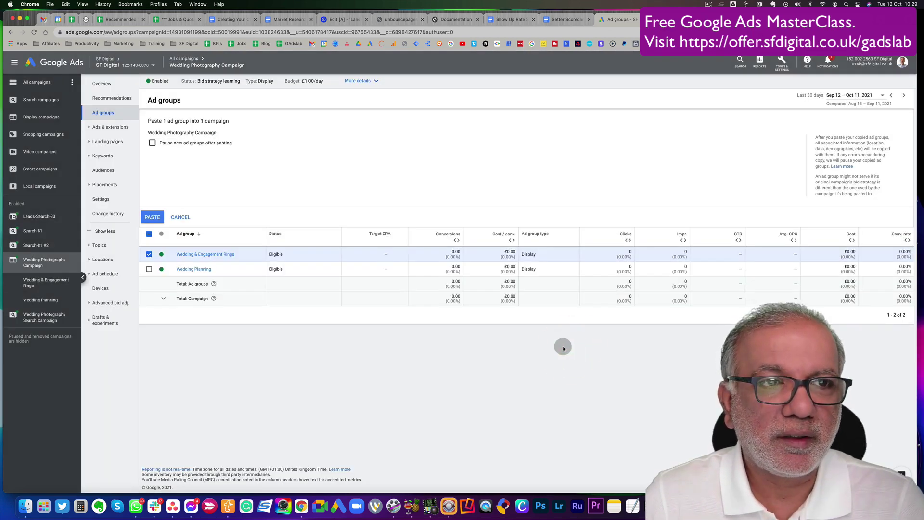
{"action": "left_click", "coordinate": [163, 218]}
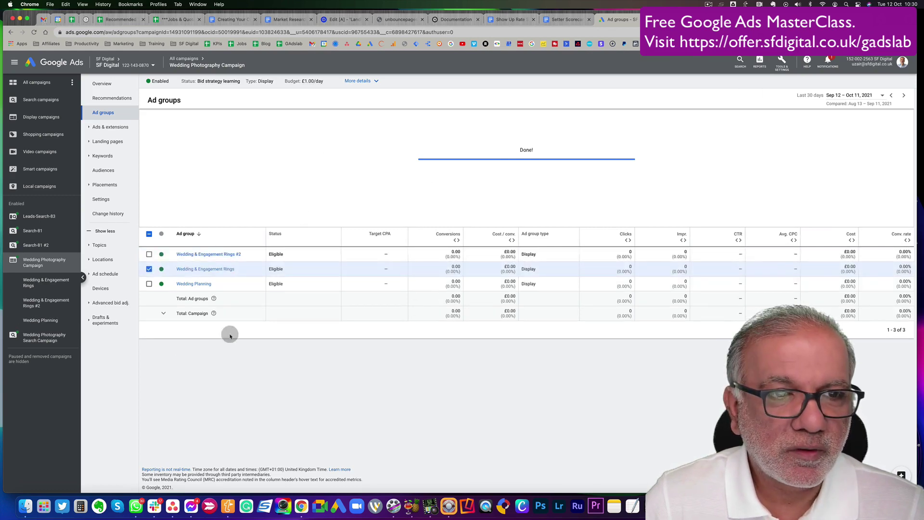
{"action": "left_click", "coordinate": [149, 265]}
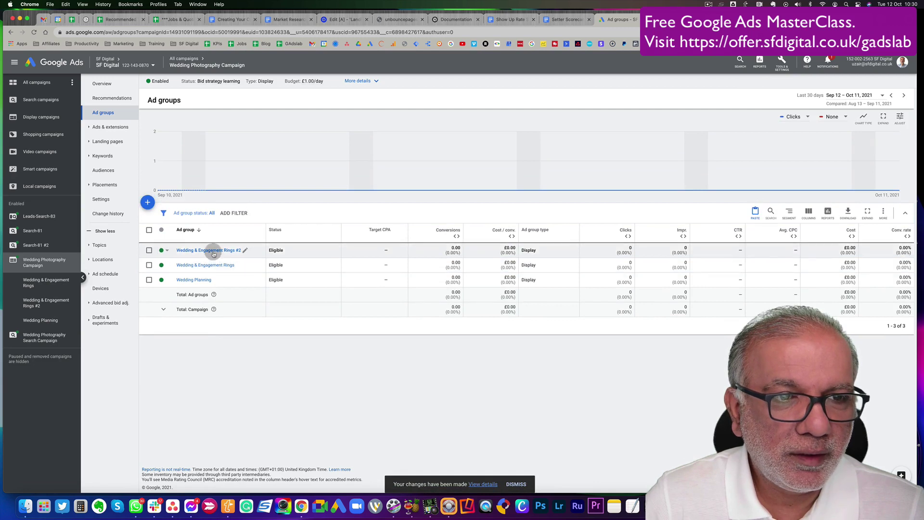
- In the #2 ad group's audience editor, replace Wedding & Engagement Rings with Bridal Wear
{"action": "left_click", "coordinate": [39, 302]}
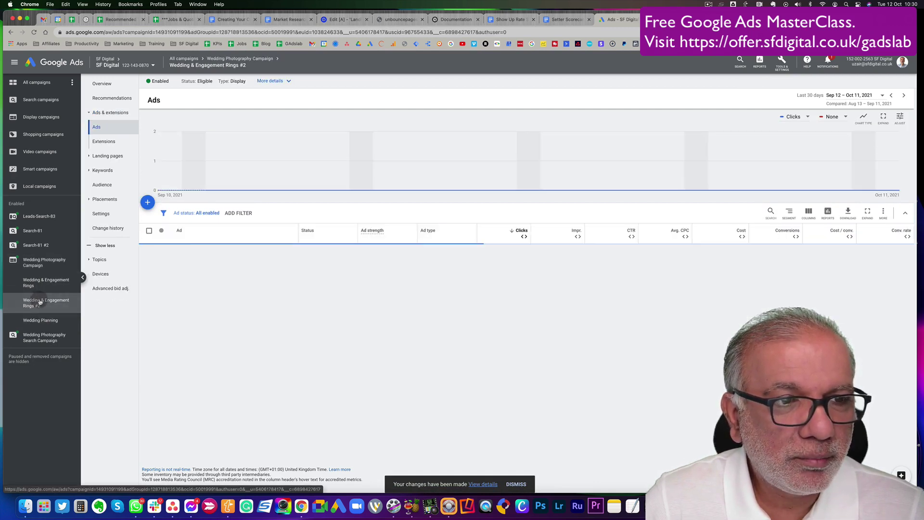
{"action": "left_click", "coordinate": [109, 188]}
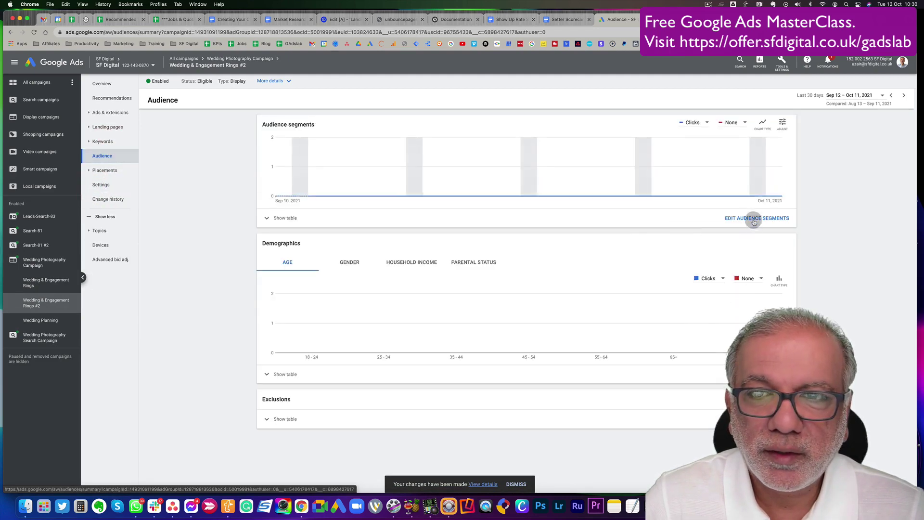
{"action": "left_click", "coordinate": [754, 218]}
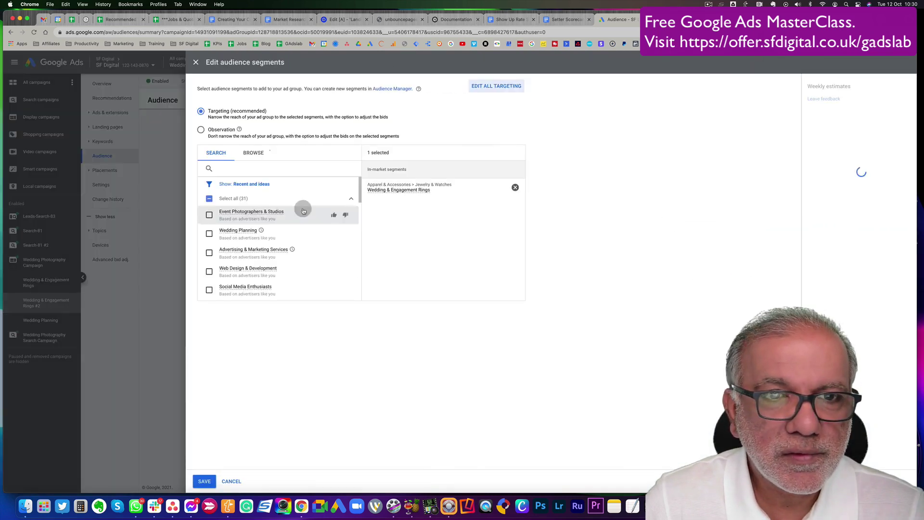
{"action": "left_click", "coordinate": [515, 187]}
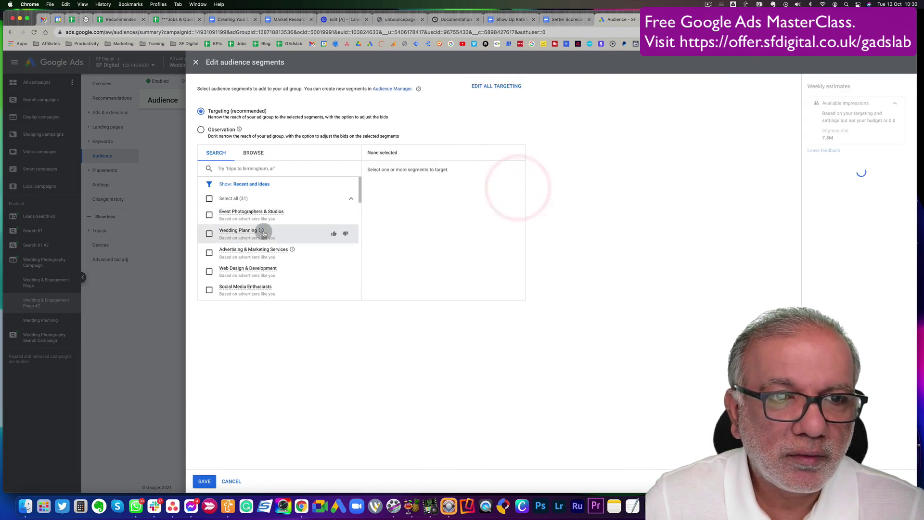
{"action": "scroll", "coordinate": [264, 233], "scroll_direction": "down", "scroll_amount": 5}
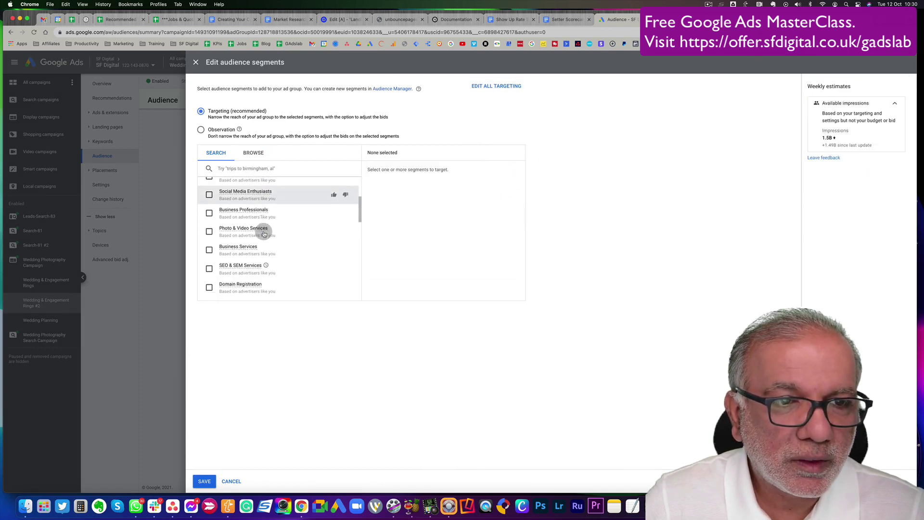
{"action": "scroll", "coordinate": [264, 234], "scroll_direction": "down", "scroll_amount": 3}
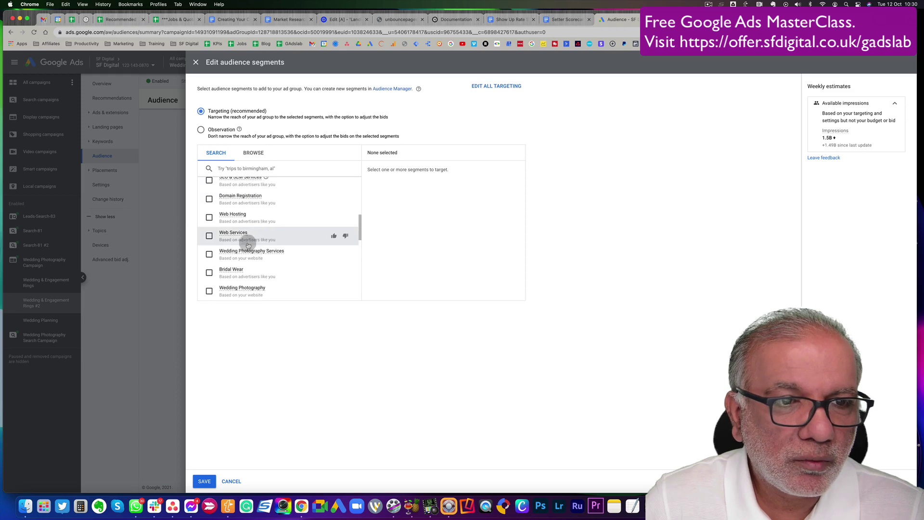
{"action": "left_click", "coordinate": [209, 272]}
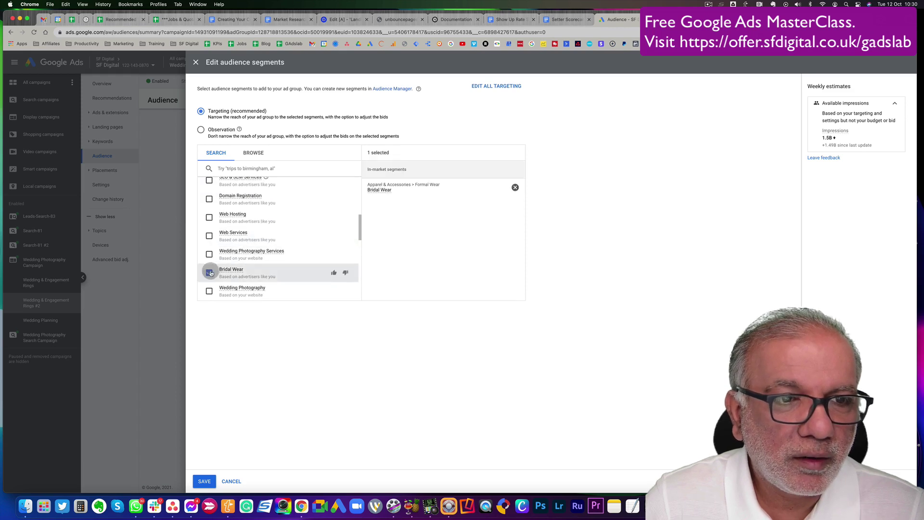
{"action": "left_click", "coordinate": [255, 153]}
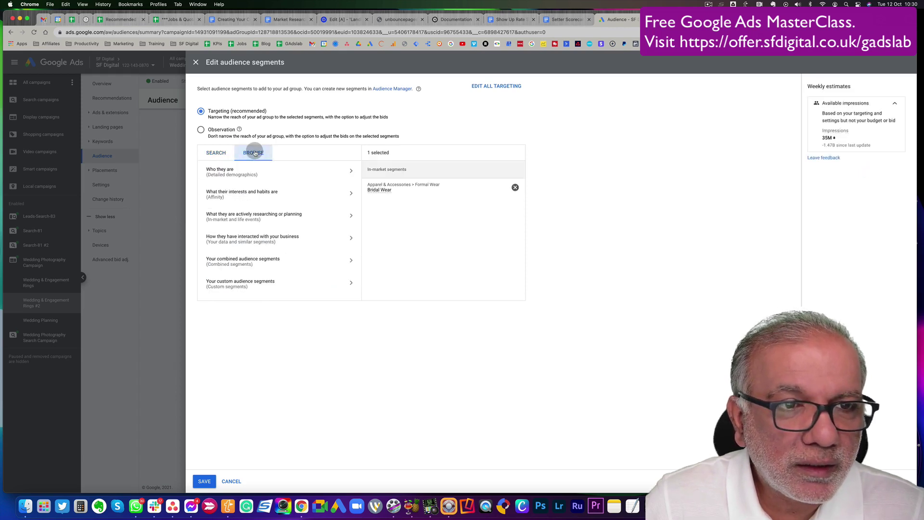
- Browse the Life events > Marriage audience segments
{"action": "left_click", "coordinate": [245, 215]}
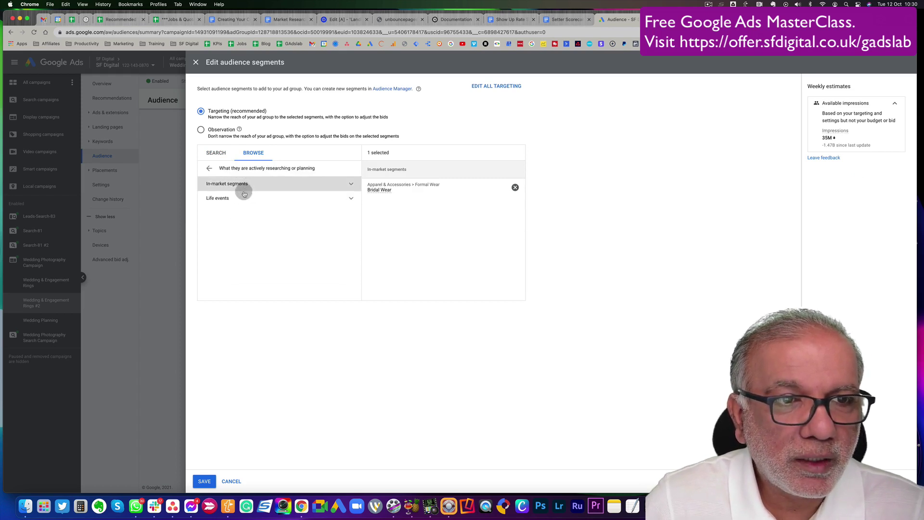
{"action": "left_click", "coordinate": [243, 195]}
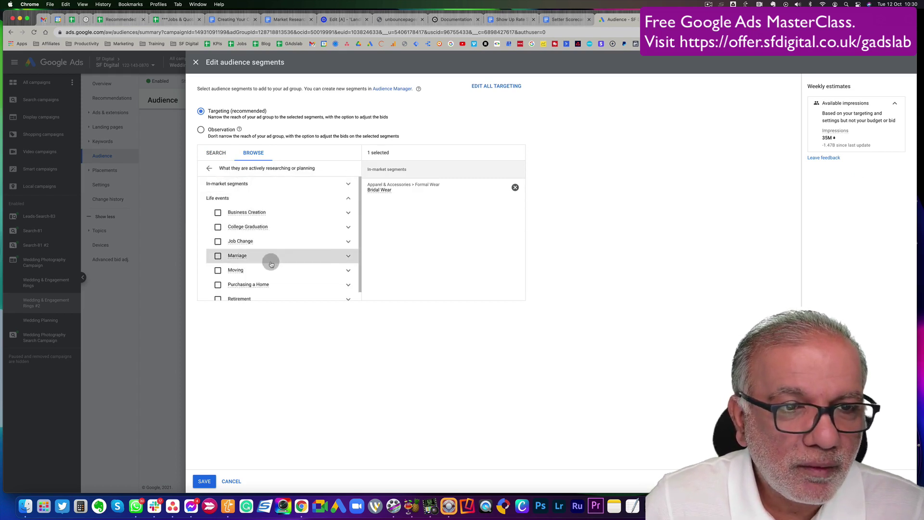
{"action": "left_click", "coordinate": [348, 255]}
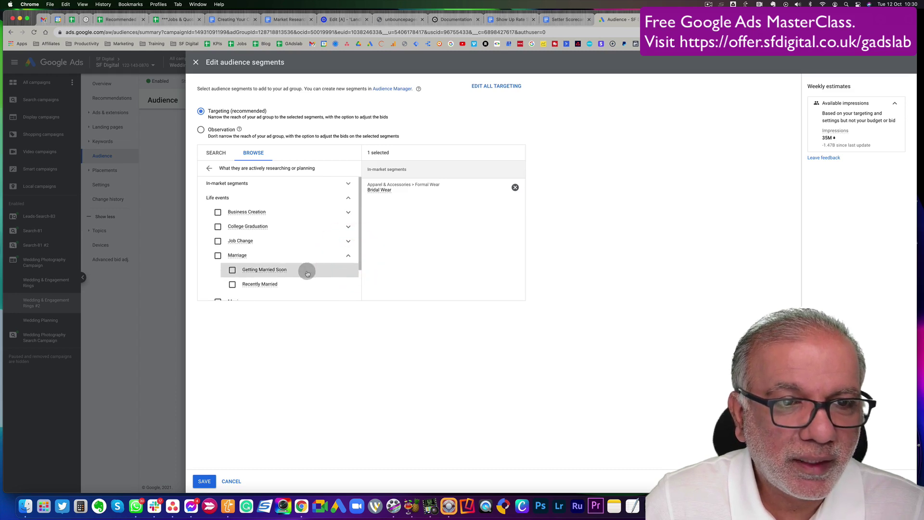
{"action": "scroll", "coordinate": [307, 274], "scroll_direction": "down", "scroll_amount": 1}
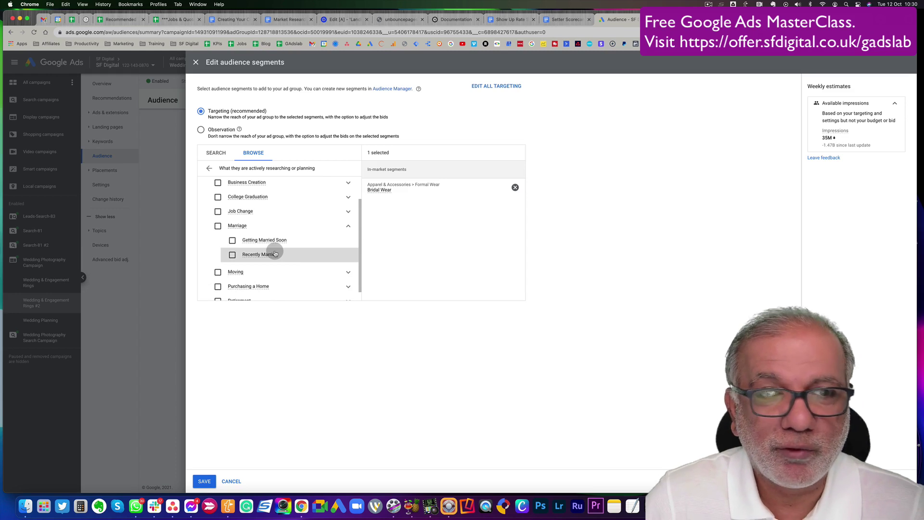
{"action": "mouse_move", "coordinate": [259, 254]}
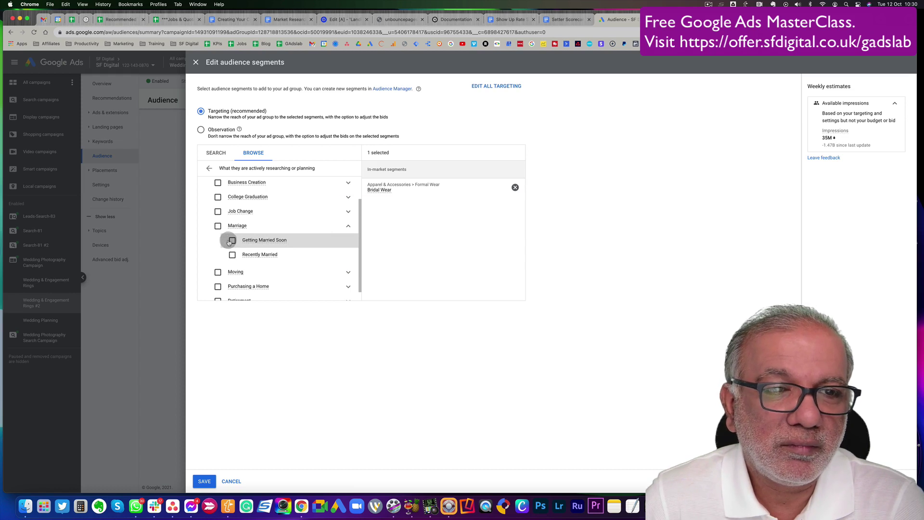
{"action": "scroll", "coordinate": [264, 256], "scroll_direction": "up", "scroll_amount": 2}
{"action": "scroll", "coordinate": [227, 192], "scroll_direction": "up", "scroll_amount": 1}
- Browse In-market > Gifts & Occasions, keeping Bridal Wear as the only selected segment
{"action": "left_click", "coordinate": [235, 183]}
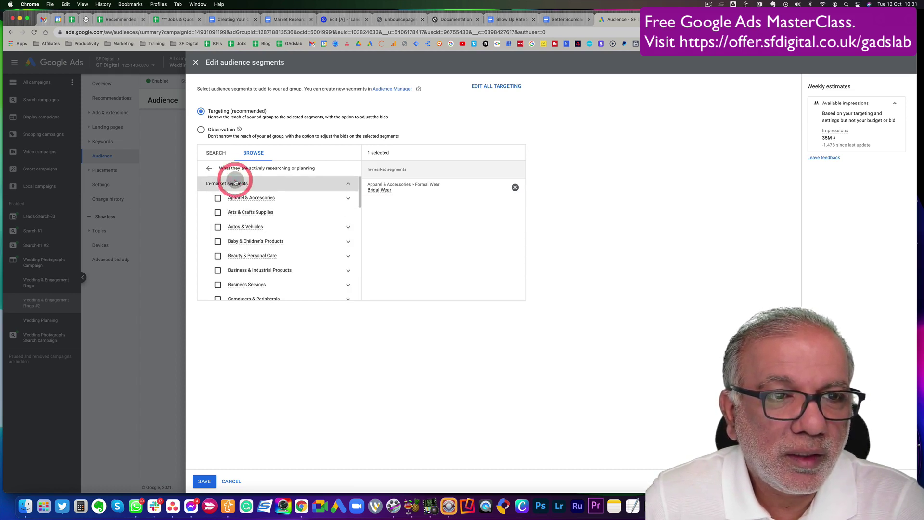
{"action": "scroll", "coordinate": [283, 232], "scroll_direction": "down", "scroll_amount": 3}
{"action": "scroll", "coordinate": [284, 233], "scroll_direction": "down", "scroll_amount": 7}
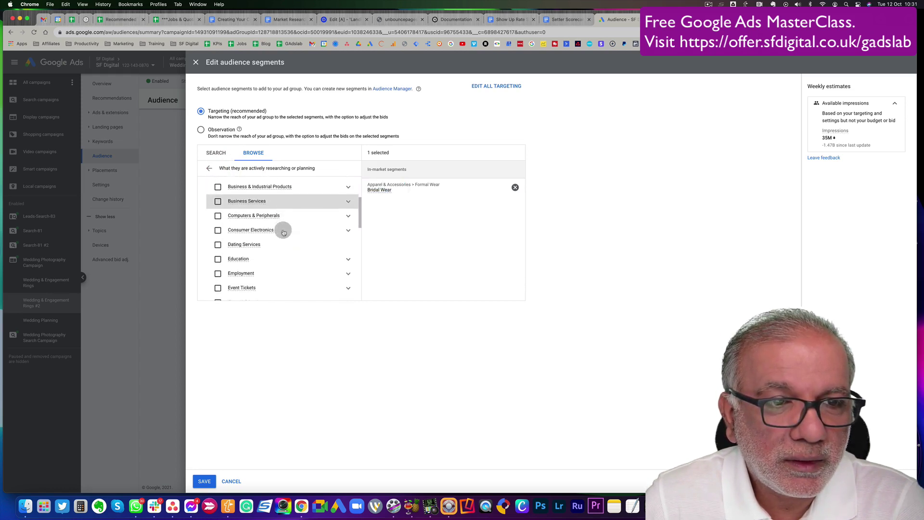
{"action": "scroll", "coordinate": [284, 232], "scroll_direction": "down", "scroll_amount": 5}
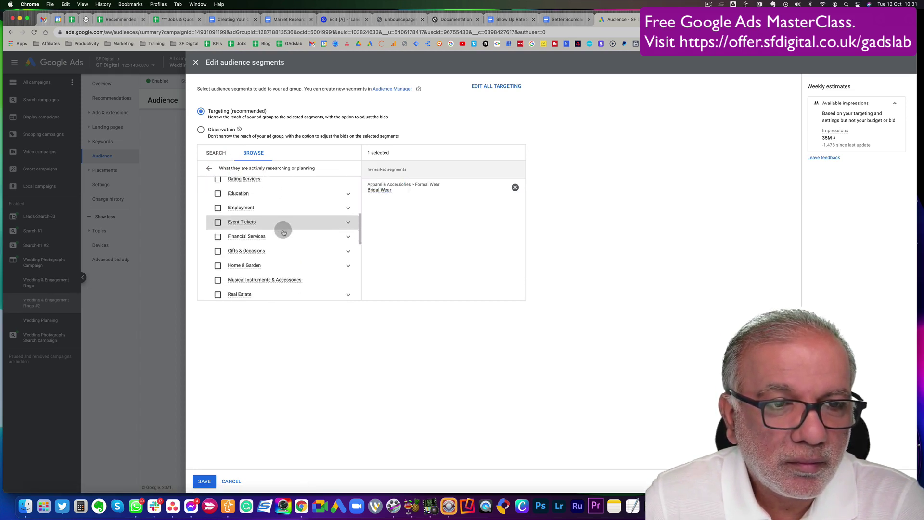
{"action": "scroll", "coordinate": [283, 232], "scroll_direction": "down", "scroll_amount": 1}
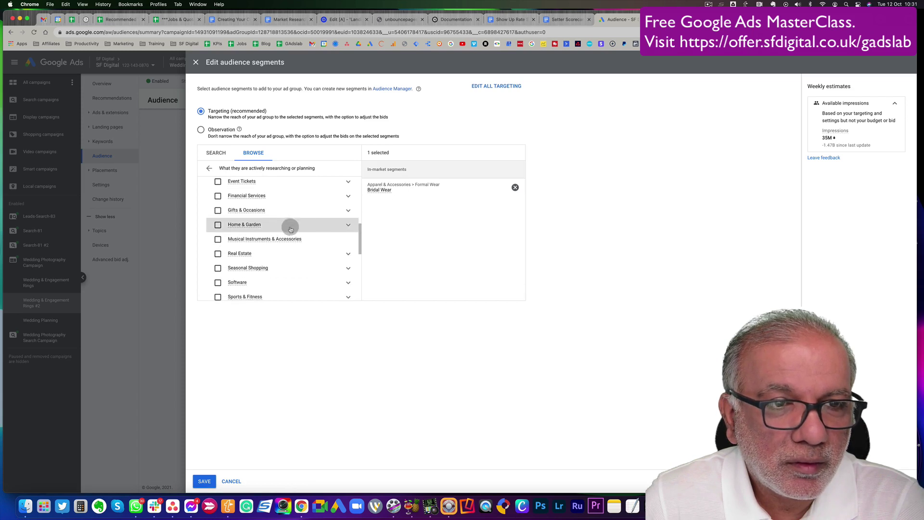
{"action": "left_click", "coordinate": [349, 212]}
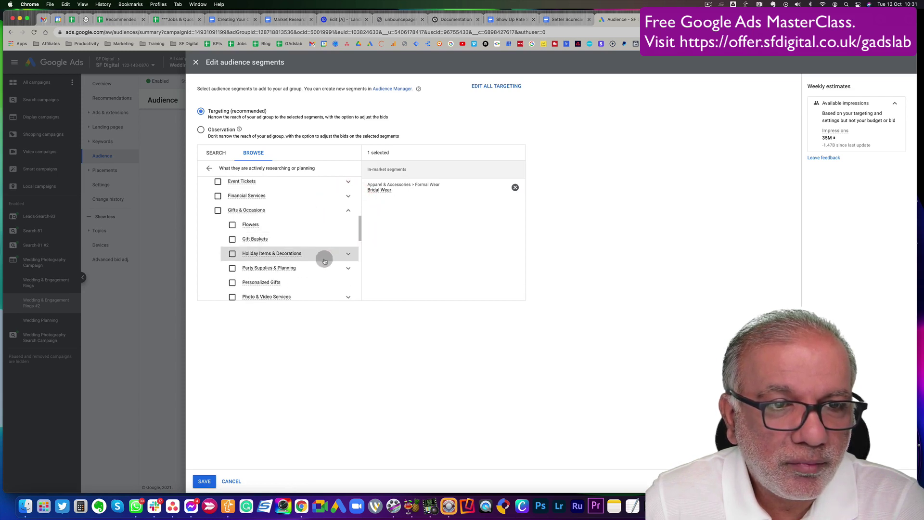
{"action": "scroll", "coordinate": [324, 261], "scroll_direction": "down", "scroll_amount": 2}
{"action": "scroll", "coordinate": [324, 262], "scroll_direction": "down", "scroll_amount": 2}
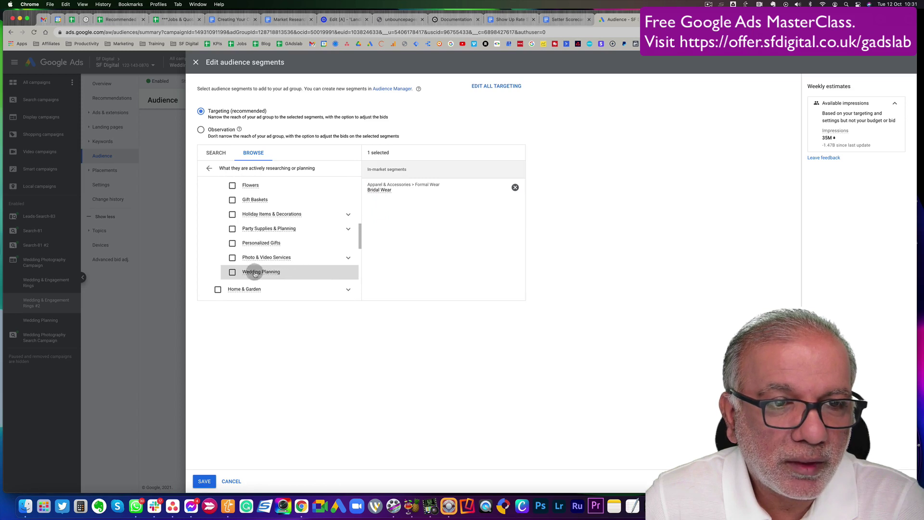
{"action": "mouse_move", "coordinate": [261, 272]}
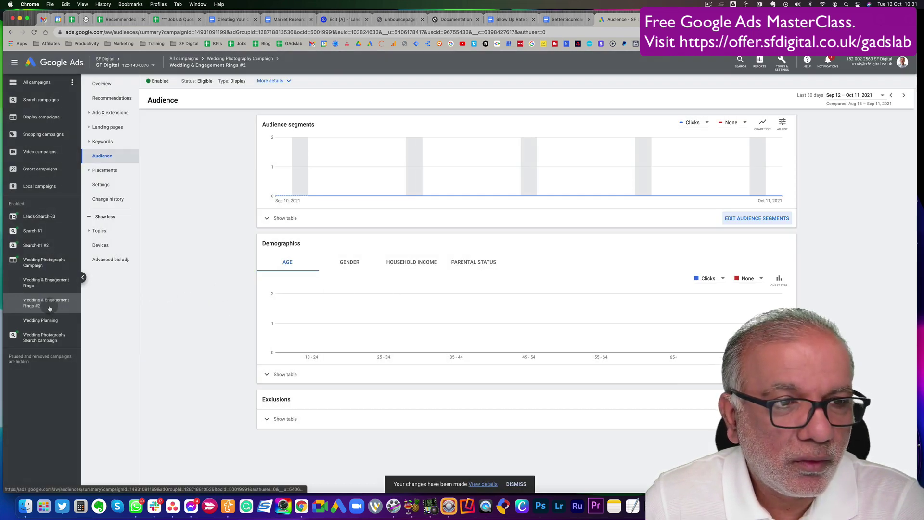
- Rename the Wedding & Engagement Rings #2 ad group to 'Bridal Wear' and save
{"action": "left_click", "coordinate": [44, 263]}
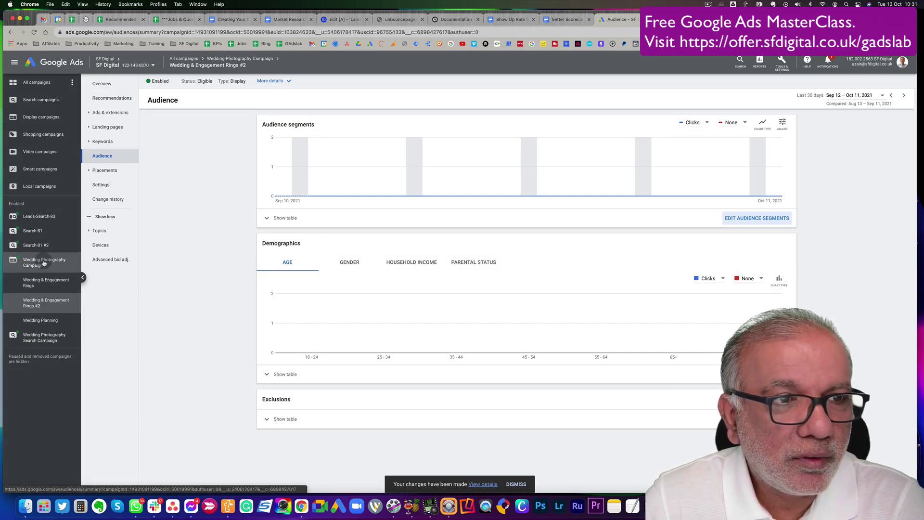
{"action": "left_click", "coordinate": [107, 112]}
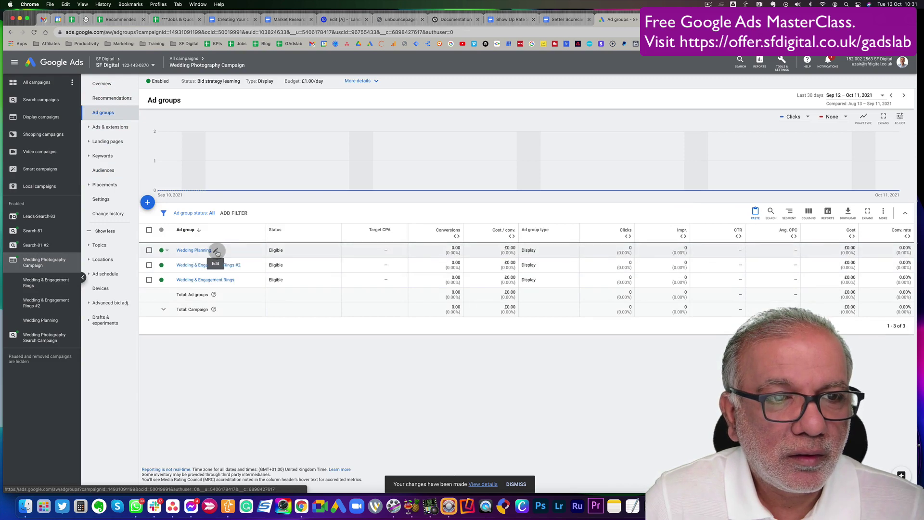
{"action": "left_click", "coordinate": [245, 266]}
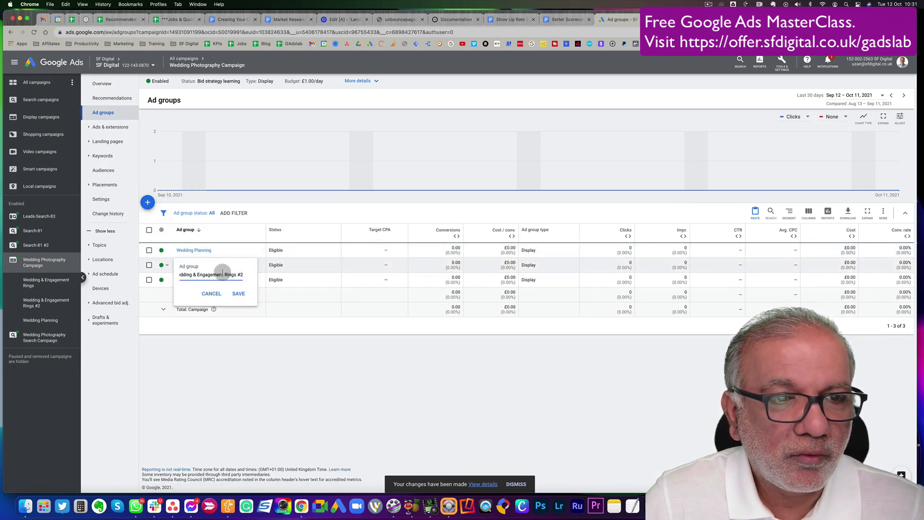
{"action": "triple_click", "coordinate": [222, 273]}
{"action": "type", "text": "Bridal"}
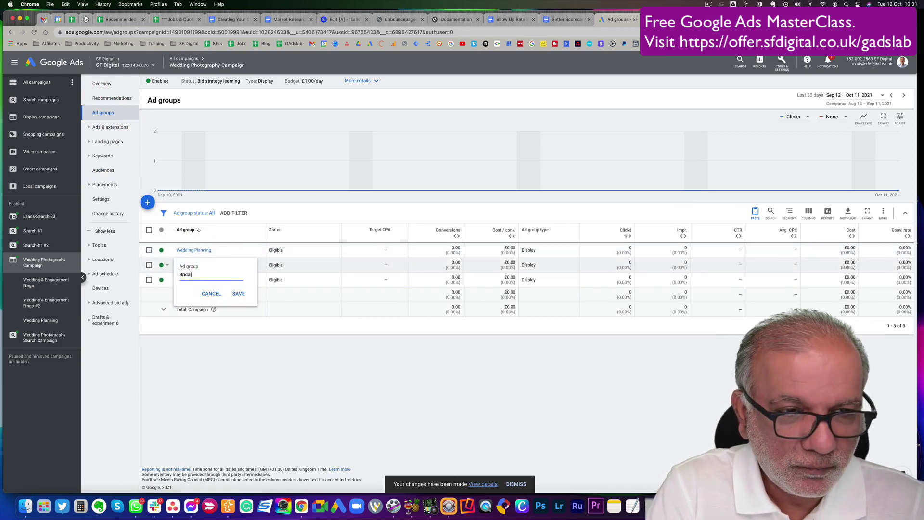
{"action": "type", "text": " Wear"}
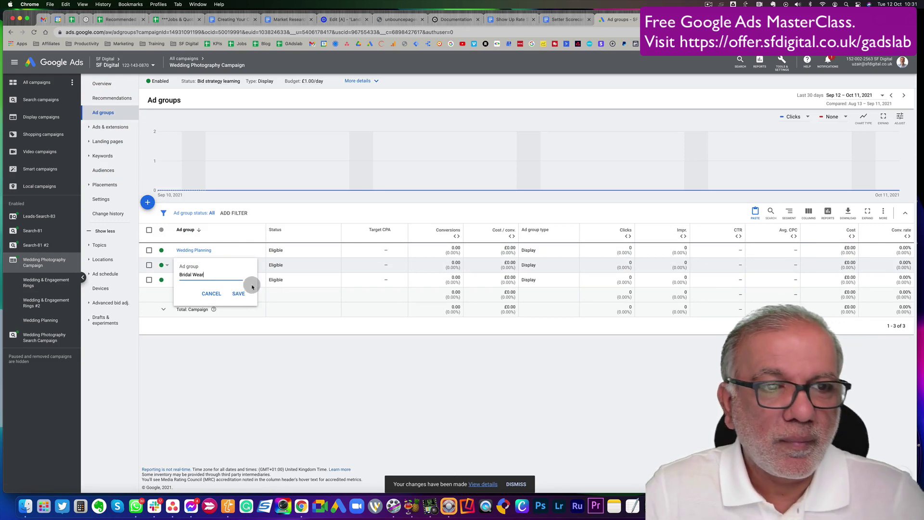
{"action": "left_click", "coordinate": [243, 294]}
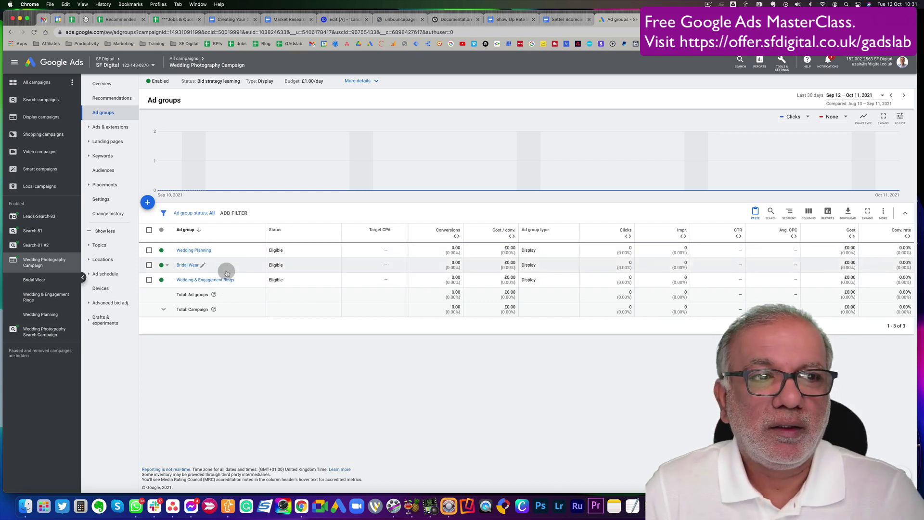
{"action": "left_click", "coordinate": [89, 186]}
{"action": "left_click", "coordinate": [107, 201]}
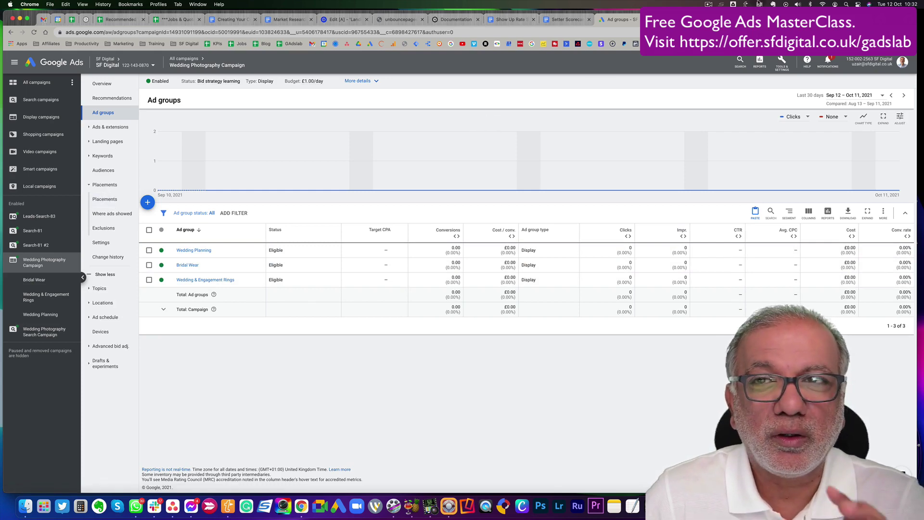
- Search Google for 'wedding blogs' in a new tab
{"action": "key", "text": "super+t"}
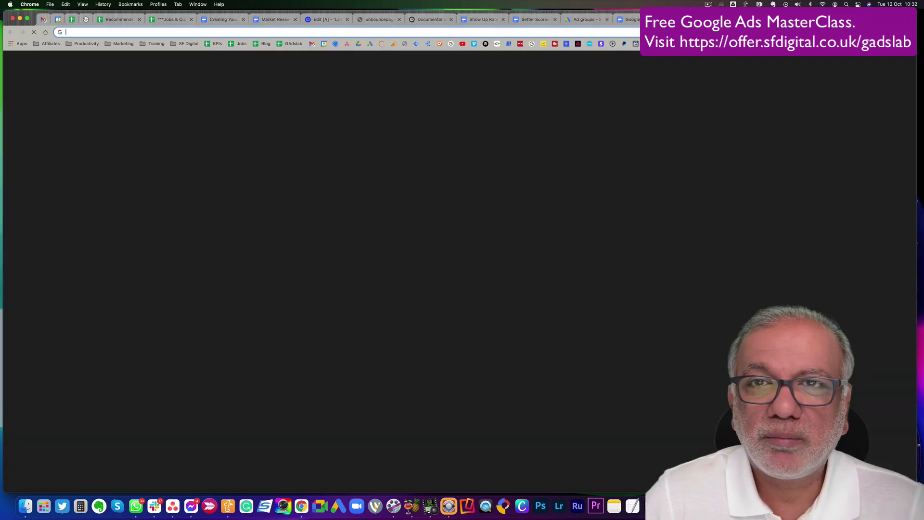
{"action": "left_click", "coordinate": [594, 35]}
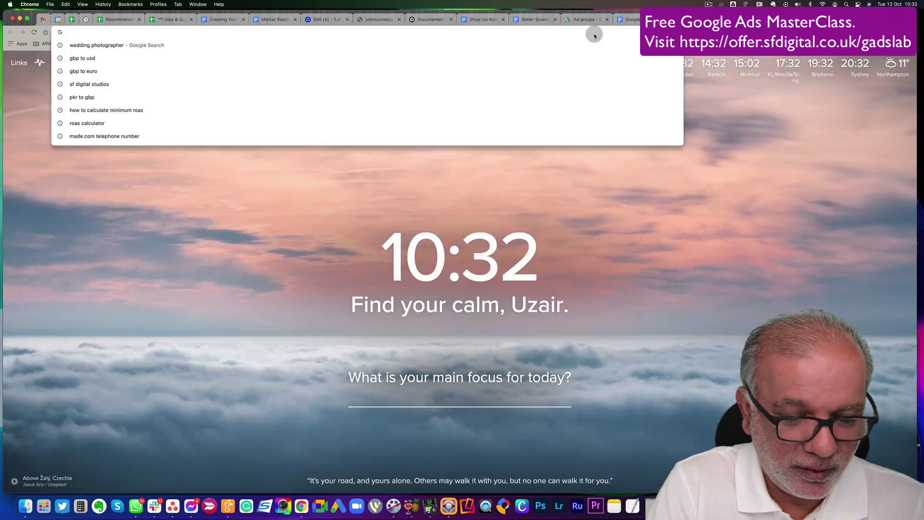
{"action": "type", "text": "wedding blogs"}
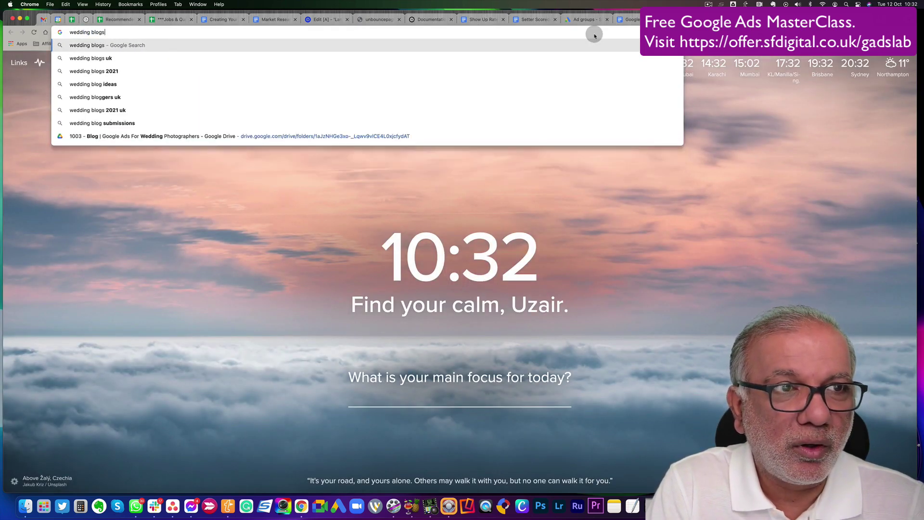
{"action": "key", "text": "Return"}
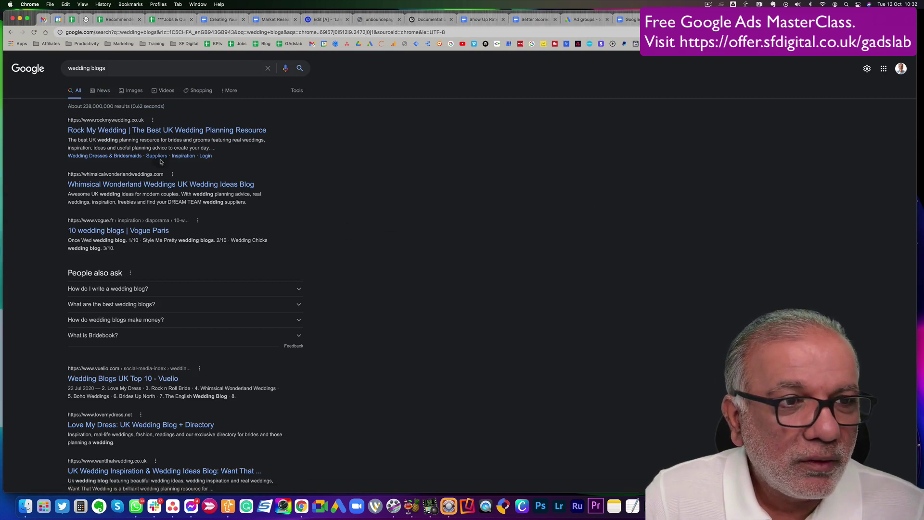
- Open Rock My Wedding, Whimsical Wonderland, Vuelio, Love My Dress and Want That Wedding, viewing Want That Wedding
{"action": "left_click", "coordinate": [168, 131], "text": "super"}
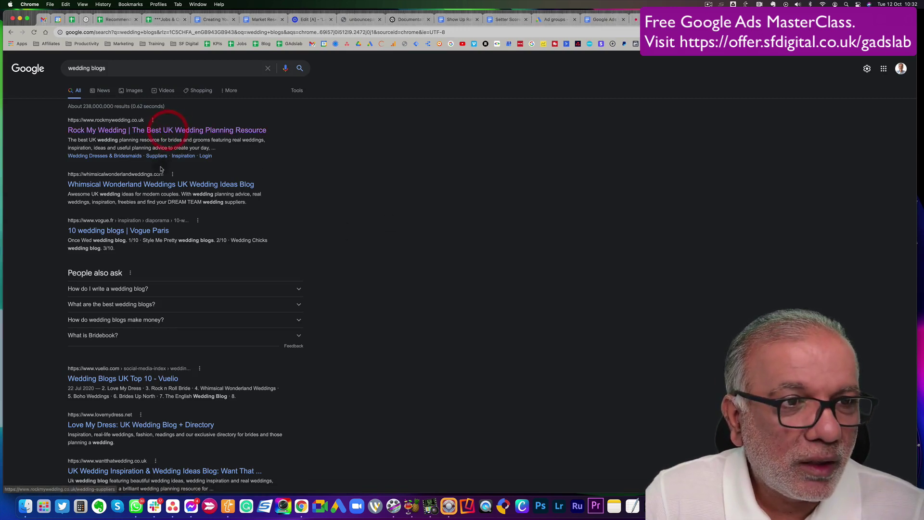
{"action": "left_click", "coordinate": [134, 186], "text": "super"}
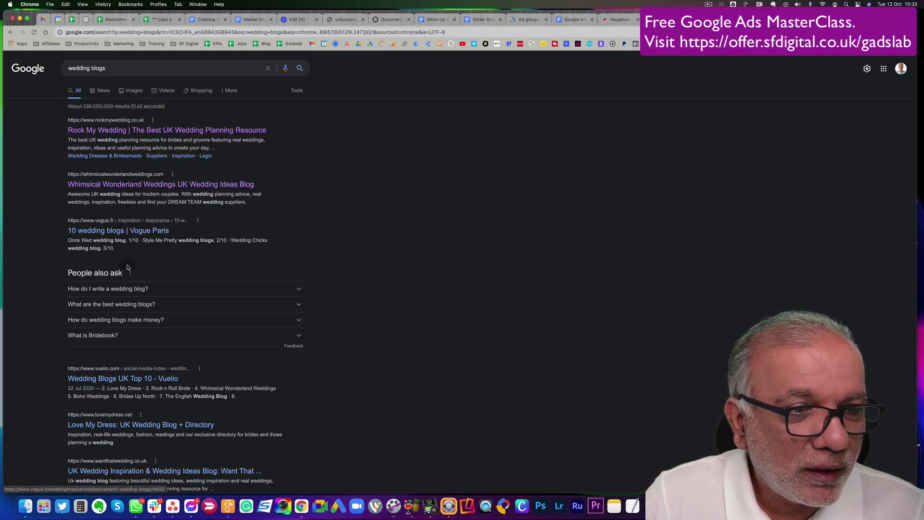
{"action": "left_click", "coordinate": [123, 379], "text": "super"}
{"action": "left_click", "coordinate": [122, 430], "text": "super"}
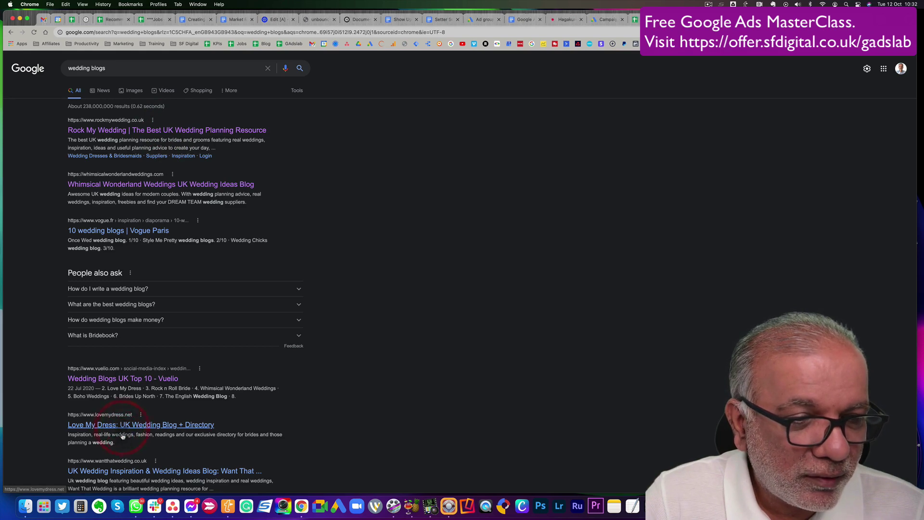
{"action": "left_click", "coordinate": [123, 470], "text": "super"}
{"action": "key", "text": "ctrl+Tab"}
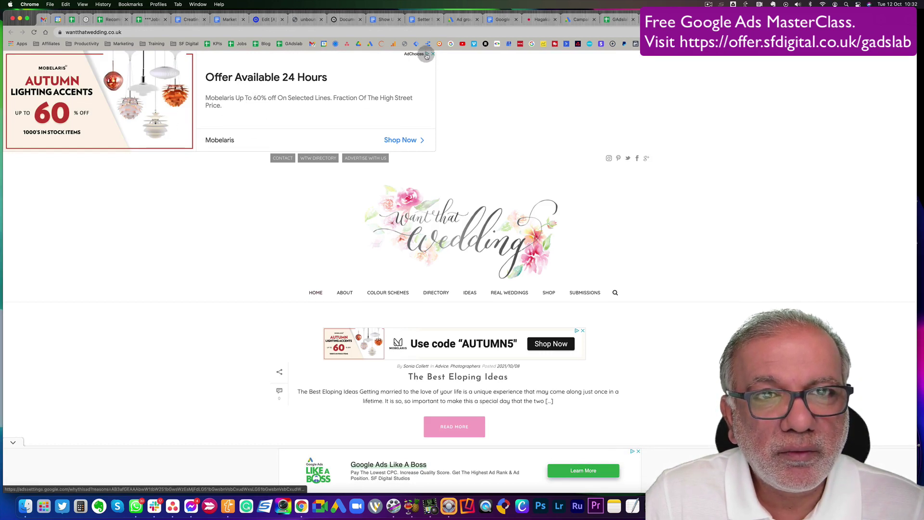
{"action": "left_click", "coordinate": [427, 56]}
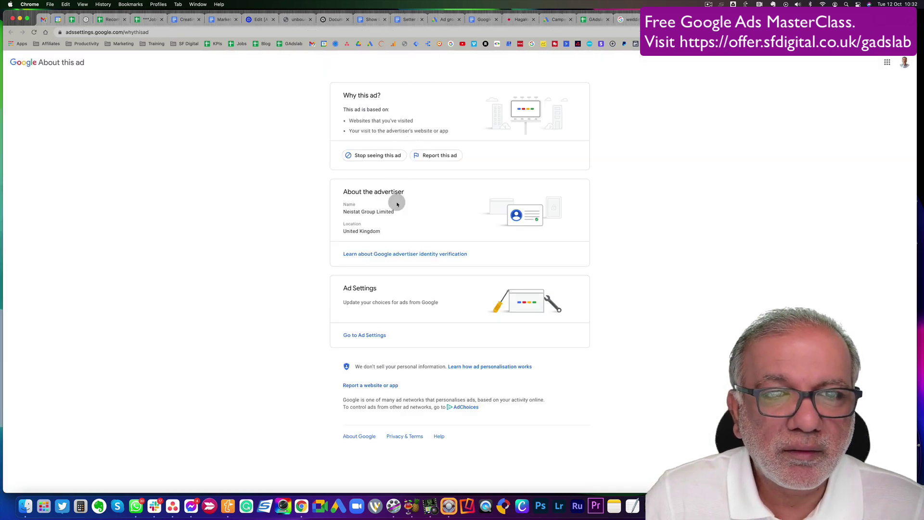
{"action": "left_click_drag", "start_coordinate": [345, 212], "coordinate": [385, 214]}
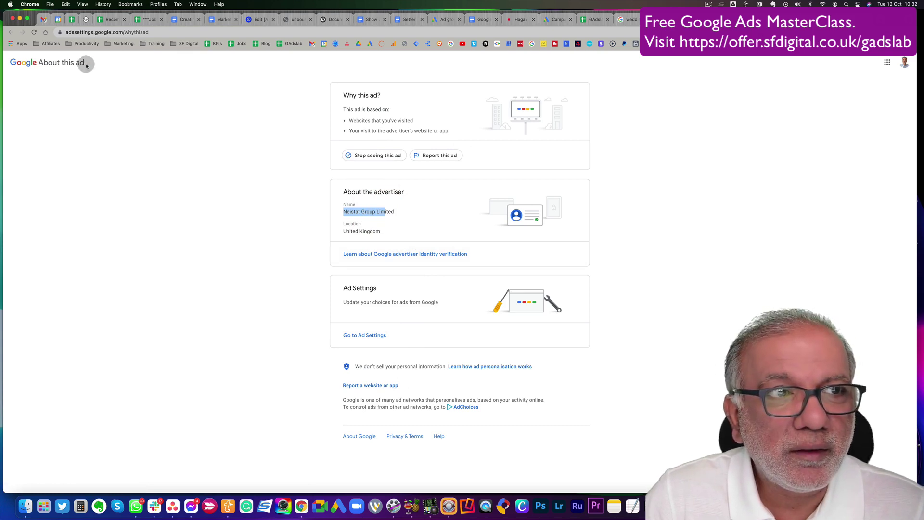
{"action": "left_click", "coordinate": [13, 63]}
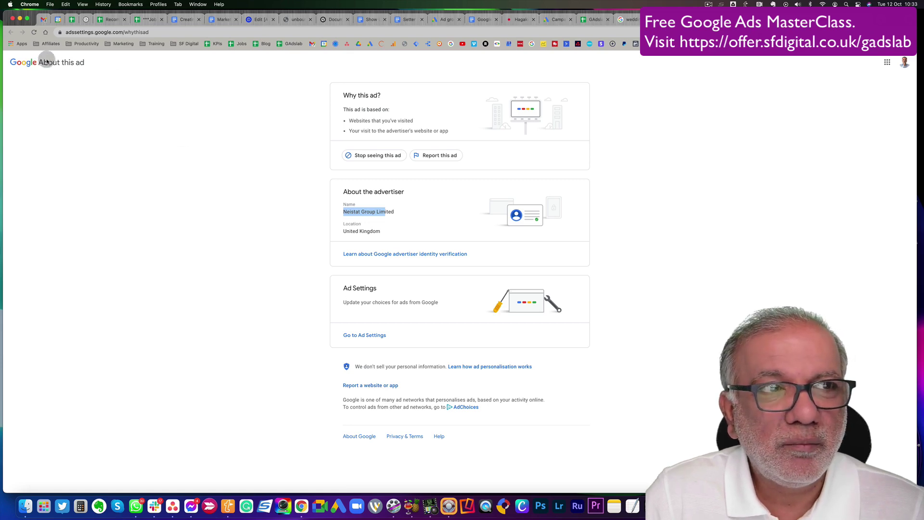
{"action": "key", "text": "super+w"}
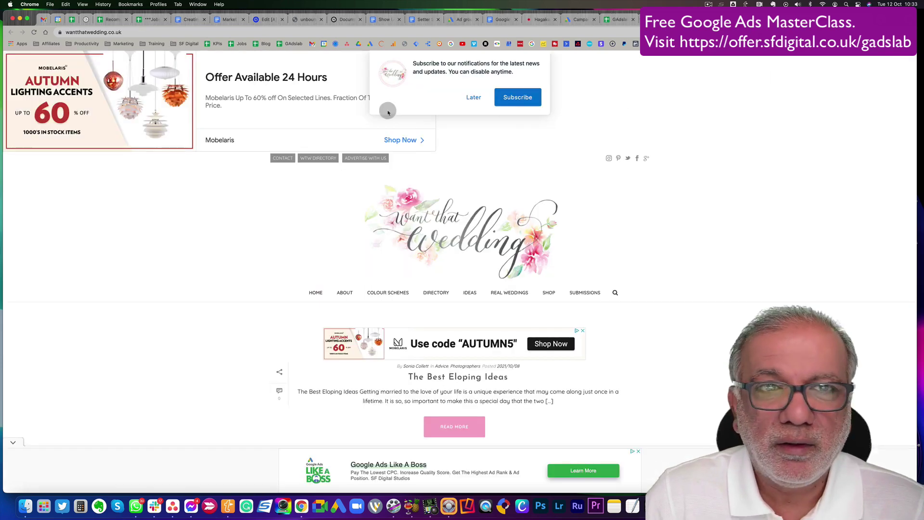
- Dismiss the notification prompt and scroll down Want That Wedding to the 'Google Ads Like A Boss' banner
{"action": "left_click", "coordinate": [475, 98]}
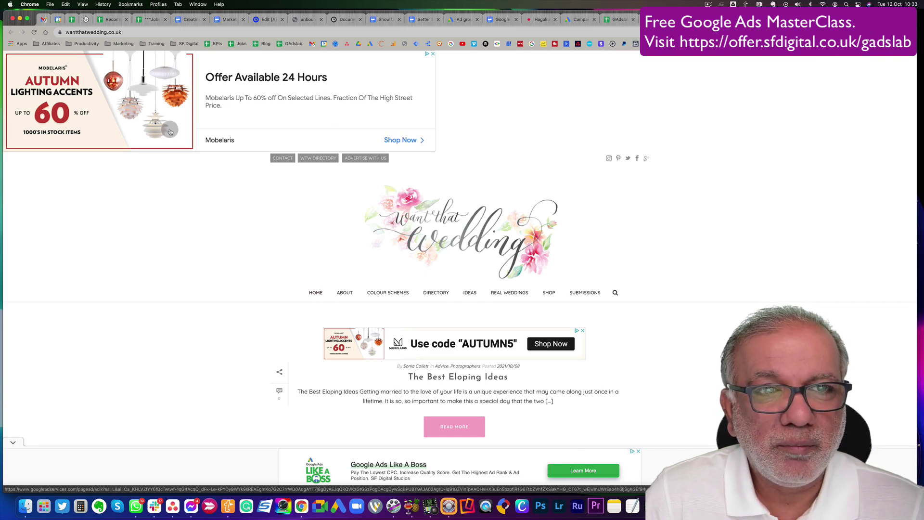
{"action": "scroll", "coordinate": [342, 207], "scroll_direction": "down", "scroll_amount": 3}
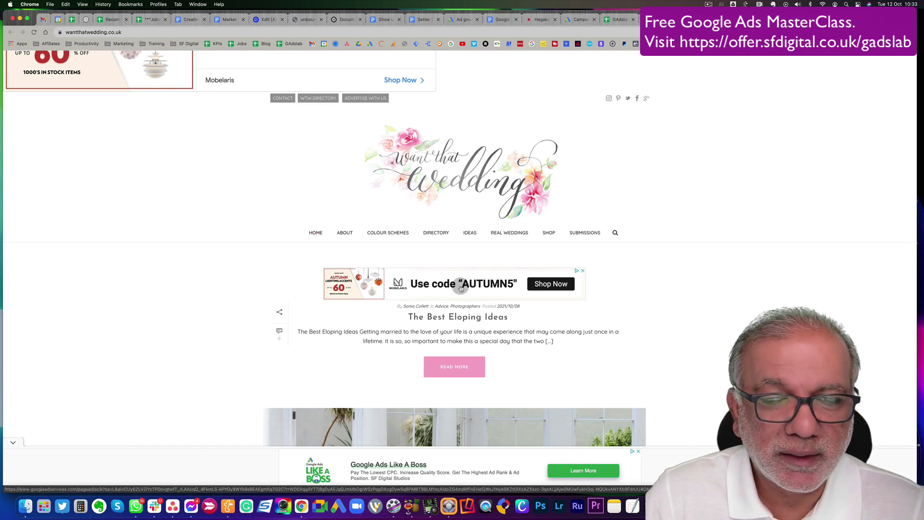
{"action": "scroll", "coordinate": [460, 287], "scroll_direction": "down", "scroll_amount": 4}
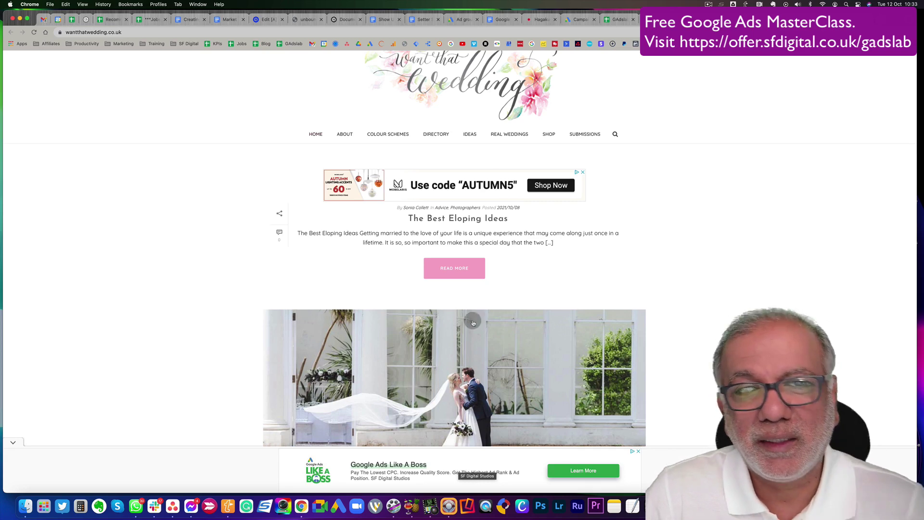
{"action": "scroll", "coordinate": [477, 317], "scroll_direction": "down", "scroll_amount": 5}
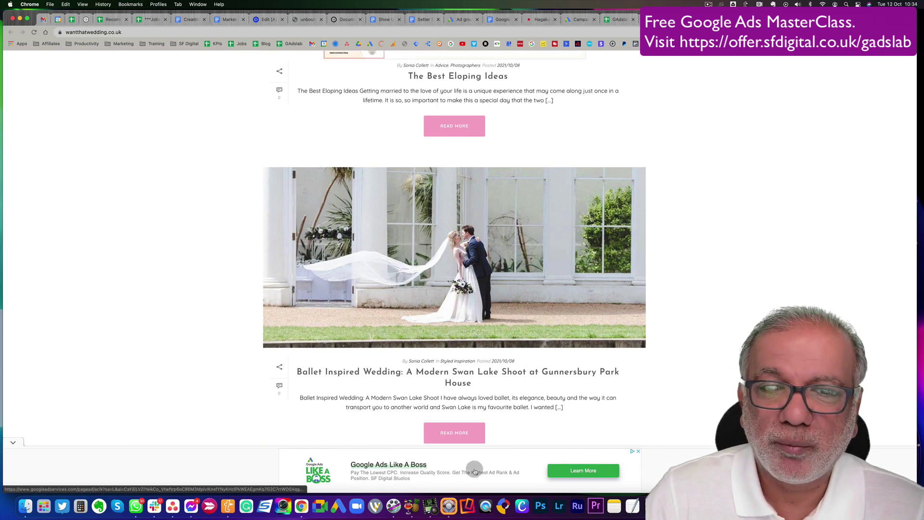
{"action": "scroll", "coordinate": [426, 356], "scroll_direction": "down", "scroll_amount": 1}
{"action": "scroll", "coordinate": [426, 356], "scroll_direction": "down", "scroll_amount": 10}
{"action": "scroll", "coordinate": [426, 356], "scroll_direction": "down", "scroll_amount": 14}
{"action": "scroll", "coordinate": [427, 356], "scroll_direction": "down", "scroll_amount": 4}
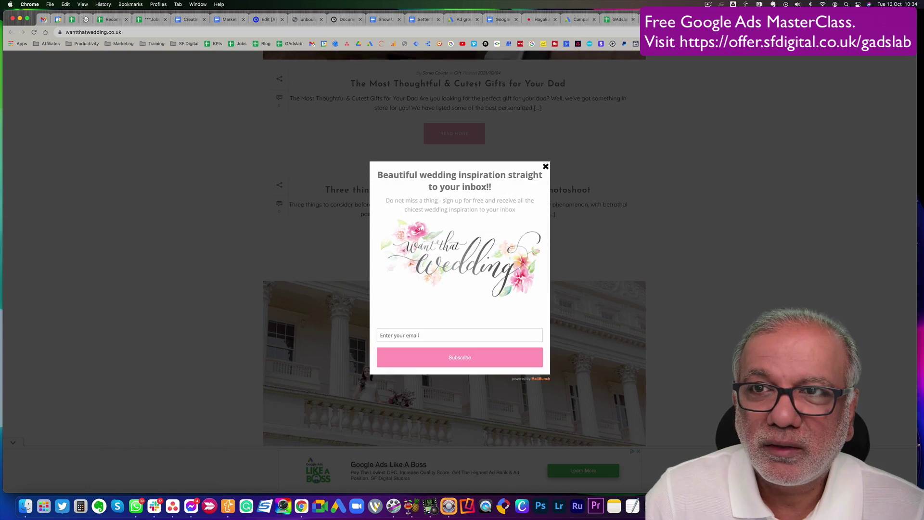
- Close the Want That Wedding and Love My Dress tabs to reach Vuelio, and accept its cookies
{"action": "key", "text": "super+w"}
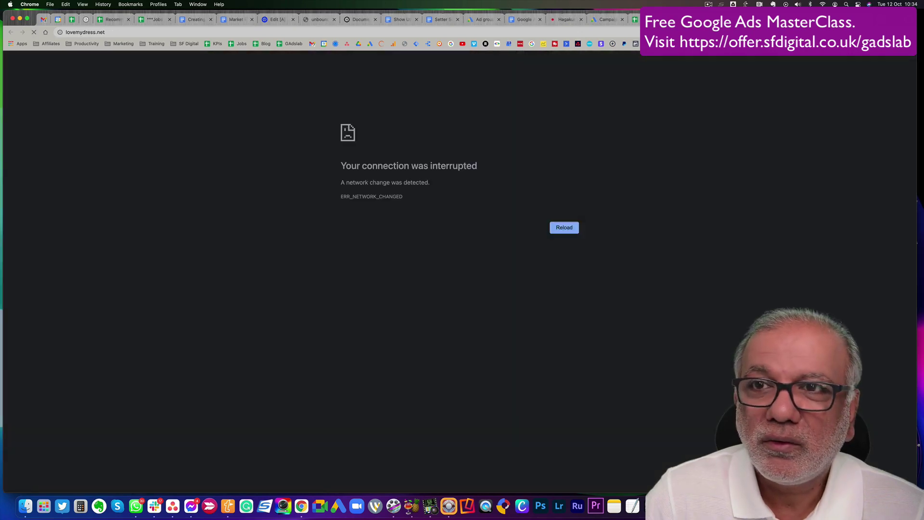
{"action": "key", "text": "super+w"}
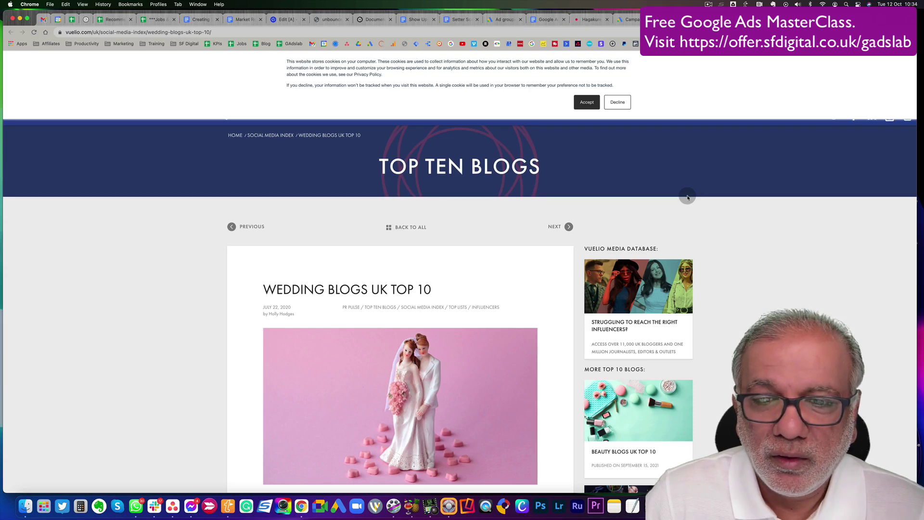
{"action": "scroll", "coordinate": [687, 197], "scroll_direction": "down", "scroll_amount": 3}
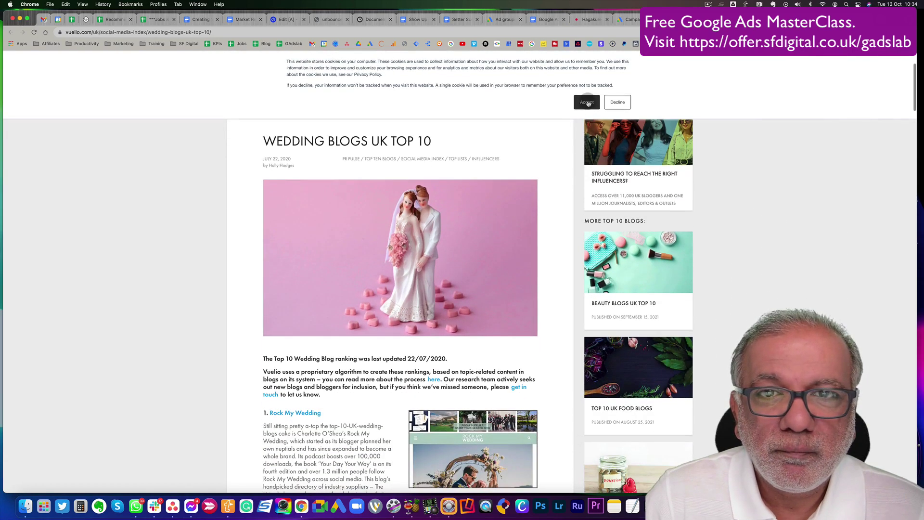
{"action": "left_click", "coordinate": [587, 102]}
- Review Vuelio's Top 10 UK wedding blogs, Rock My Wedding through Bespoke Bride, down to the comments
{"action": "scroll", "coordinate": [554, 277], "scroll_direction": "down", "scroll_amount": 2}
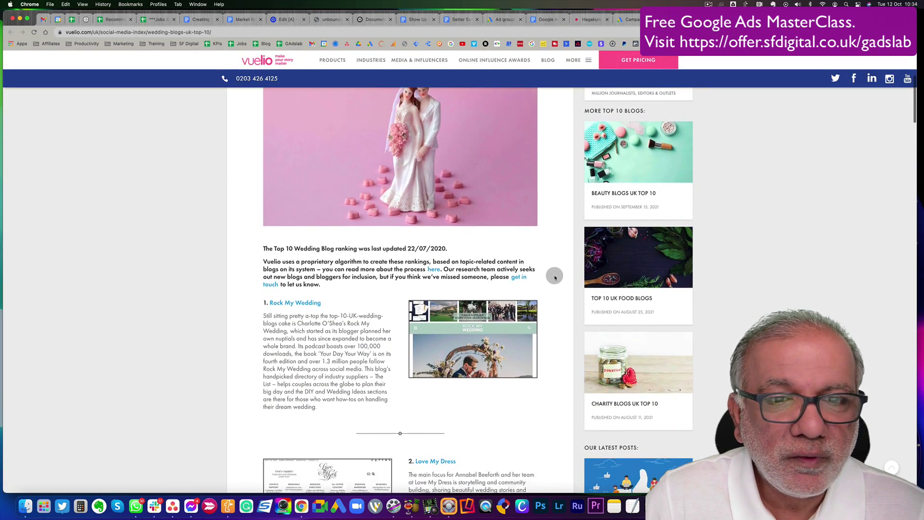
{"action": "scroll", "coordinate": [555, 277], "scroll_direction": "down", "scroll_amount": 5}
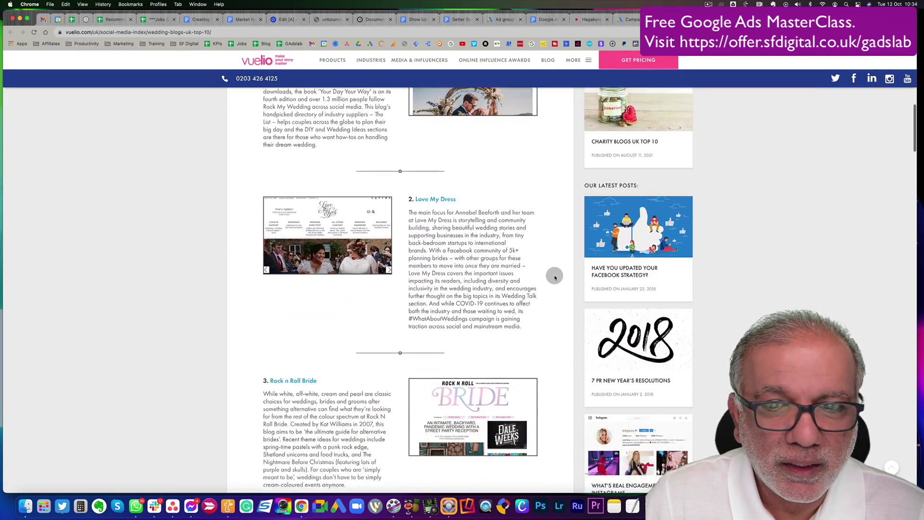
{"action": "scroll", "coordinate": [554, 277], "scroll_direction": "down", "scroll_amount": 5}
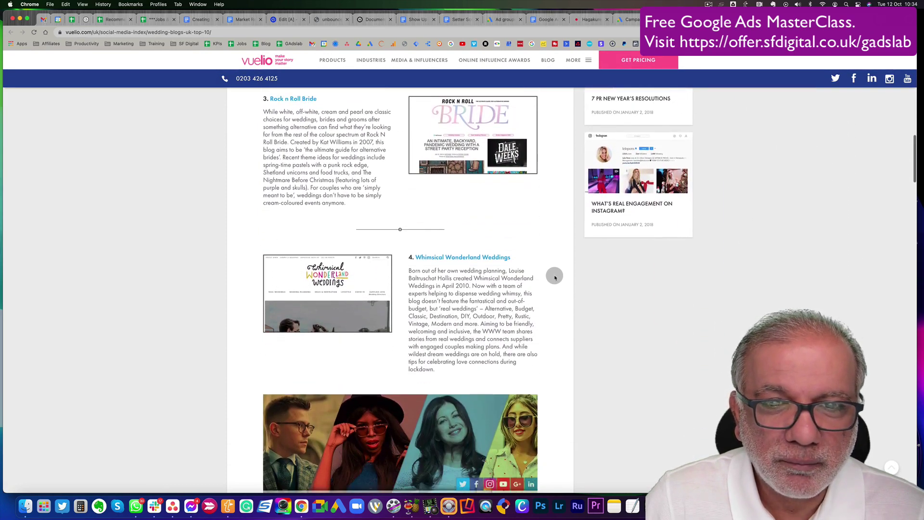
{"action": "scroll", "coordinate": [555, 277], "scroll_direction": "down", "scroll_amount": 6}
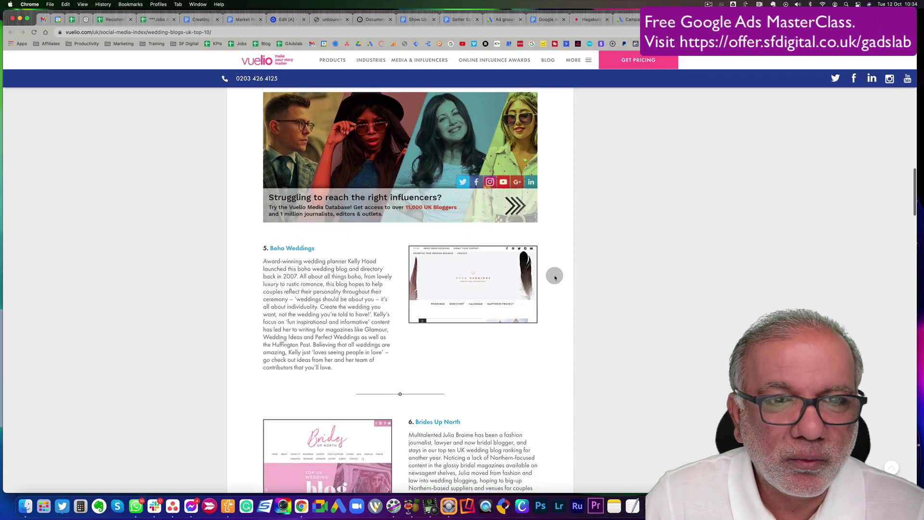
{"action": "scroll", "coordinate": [554, 277], "scroll_direction": "down", "scroll_amount": 8}
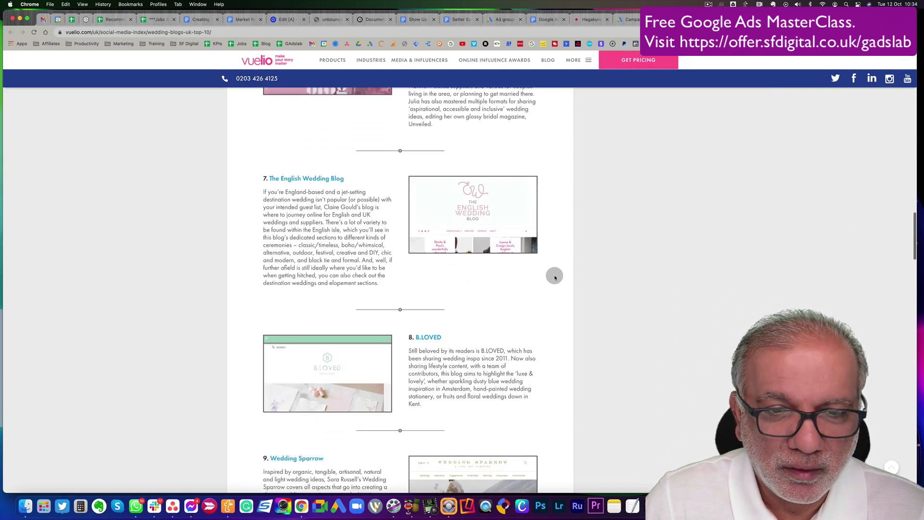
{"action": "scroll", "coordinate": [554, 278], "scroll_direction": "down", "scroll_amount": 7}
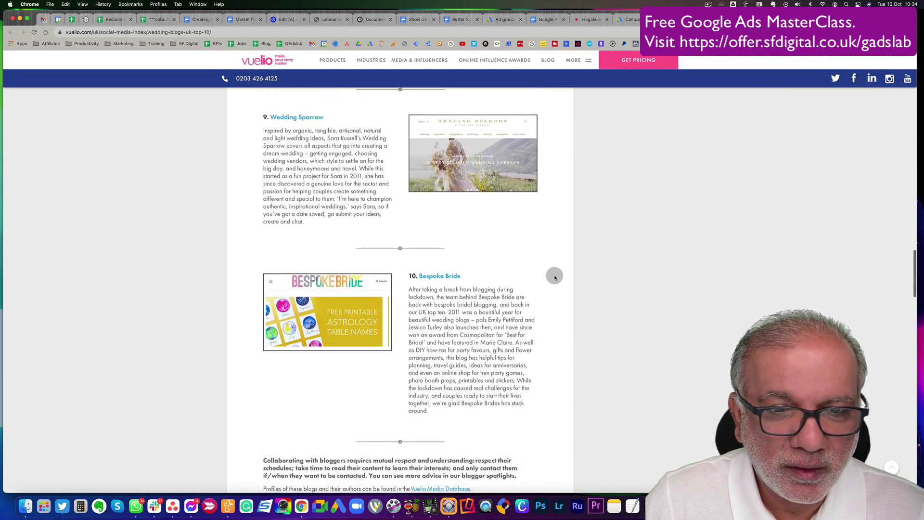
{"action": "scroll", "coordinate": [554, 277], "scroll_direction": "down", "scroll_amount": 11}
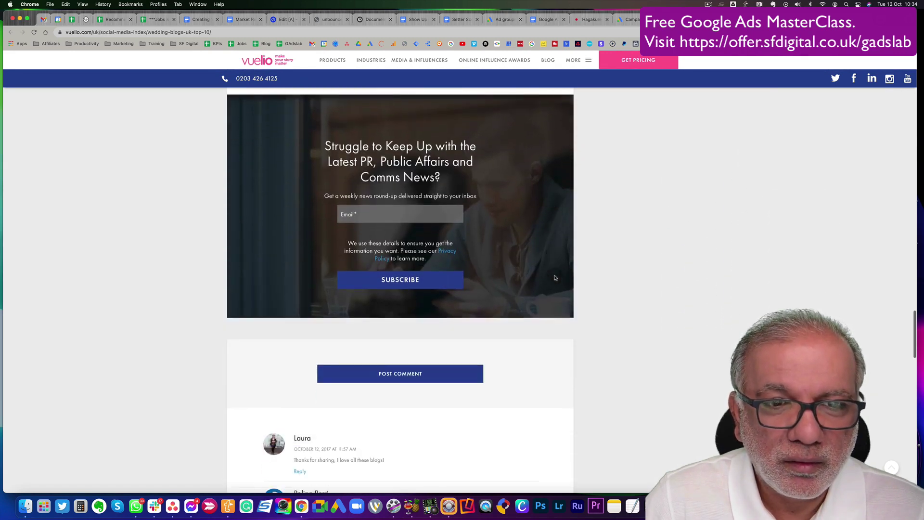
{"action": "scroll", "coordinate": [555, 277], "scroll_direction": "down", "scroll_amount": 3}
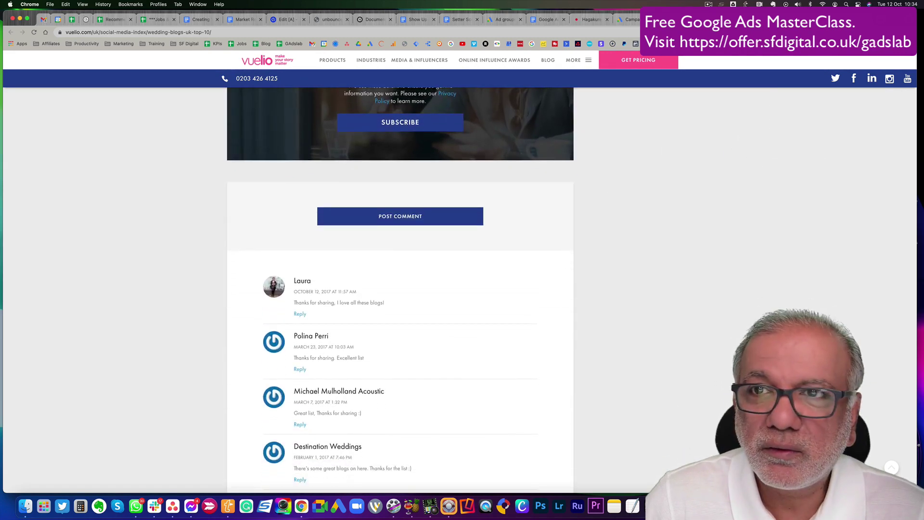
- Close the Vuelio tab, dismiss the Whimsical Wonderland Weddings spreadsheet signup popup, and scroll to Latest Posts
{"action": "key", "text": "super+w"}
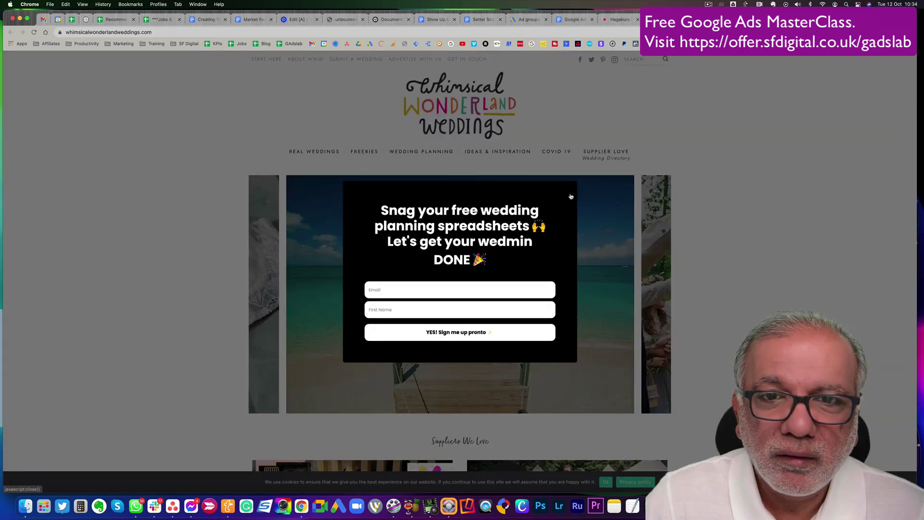
{"action": "left_click", "coordinate": [569, 192]}
{"action": "scroll", "coordinate": [615, 276], "scroll_direction": "down", "scroll_amount": 5}
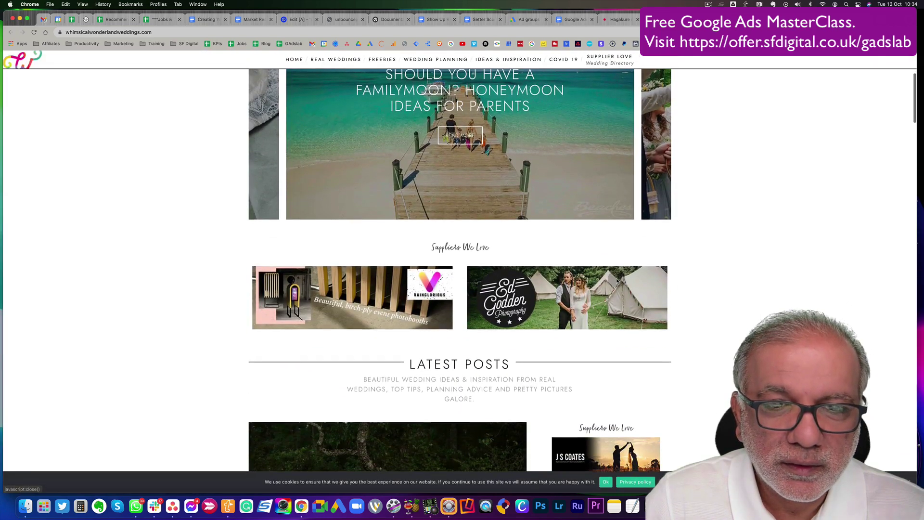
{"action": "scroll", "coordinate": [618, 281], "scroll_direction": "down", "scroll_amount": 8}
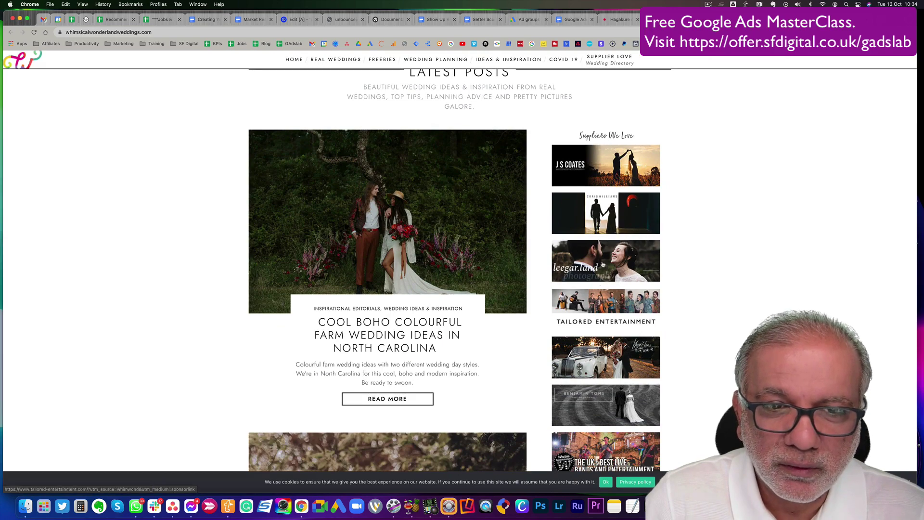
- Open and read through the Cool Boho Colourful Farm Wedding Ideas post
{"action": "left_click", "coordinate": [410, 325]}
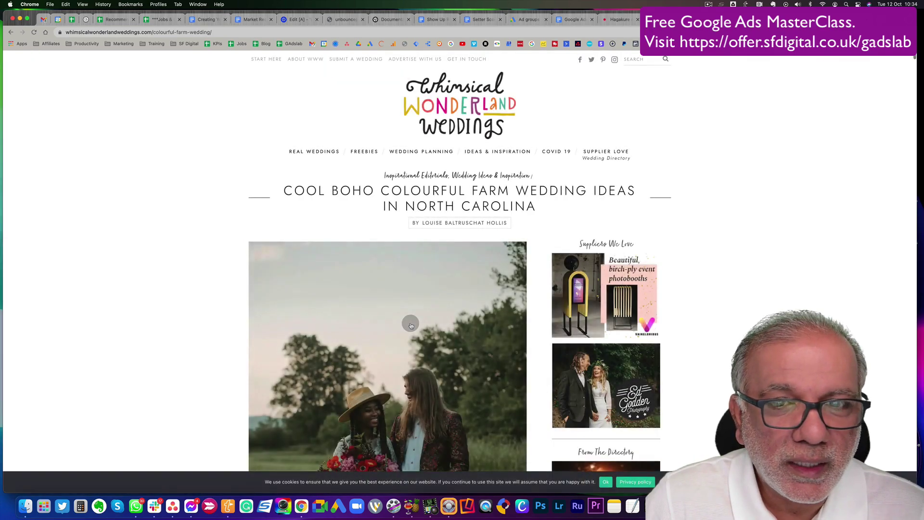
{"action": "scroll", "coordinate": [411, 325], "scroll_direction": "down", "scroll_amount": 5}
{"action": "scroll", "coordinate": [410, 325], "scroll_direction": "down", "scroll_amount": 10}
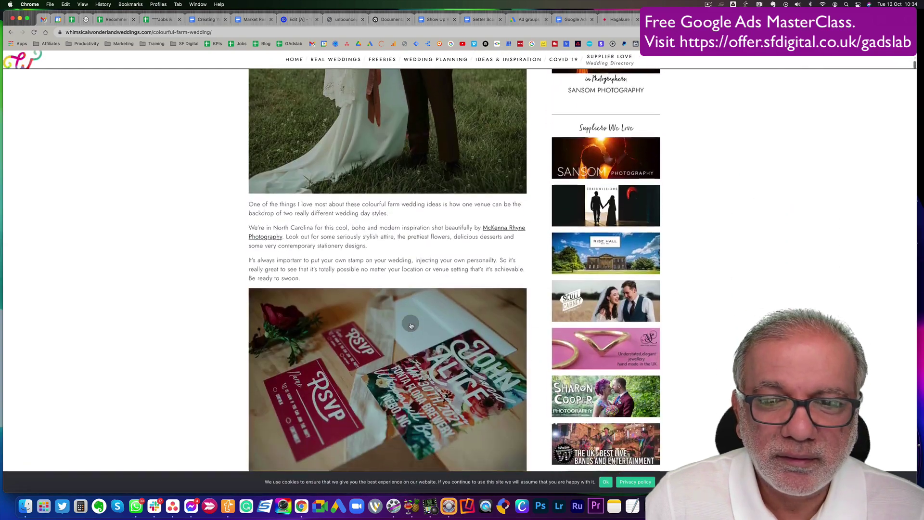
{"action": "scroll", "coordinate": [411, 325], "scroll_direction": "down", "scroll_amount": 10}
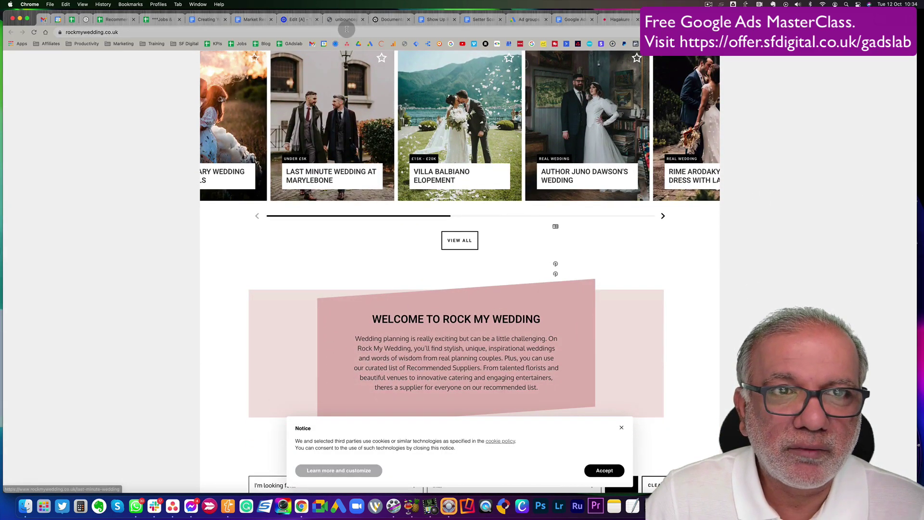
- Load cnn and scroll down to the Advanced Google Ads Training display ad among the stories
{"action": "left_click", "coordinate": [346, 31]}
{"action": "type", "text": "cnn.com"}
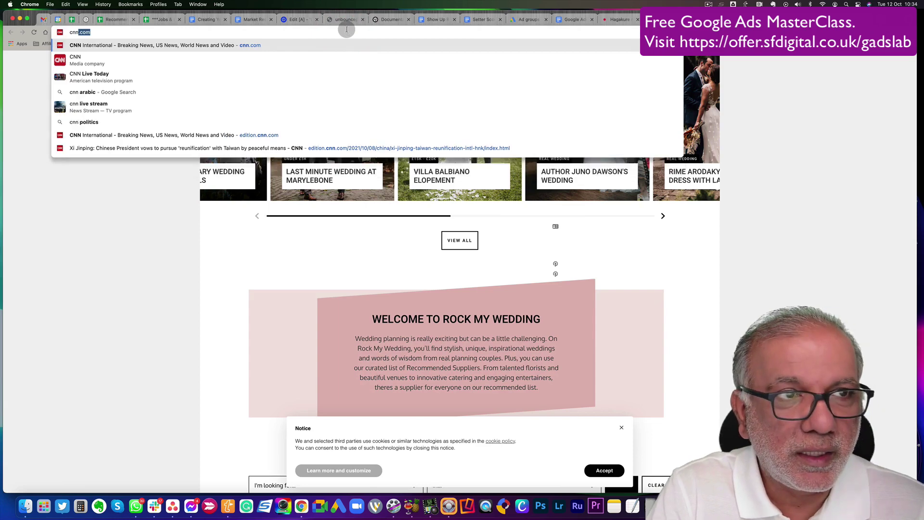
{"action": "key", "text": "Return"}
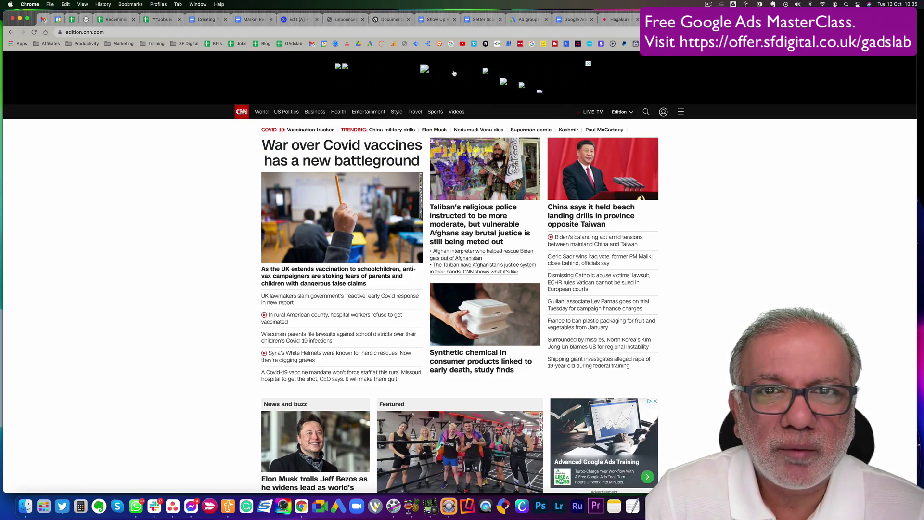
{"action": "scroll", "coordinate": [194, 311], "scroll_direction": "down", "scroll_amount": 5}
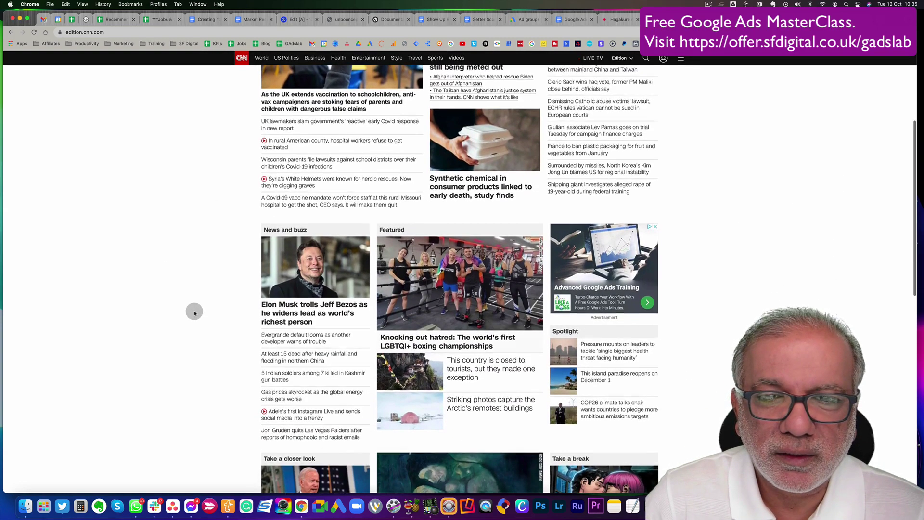
{"action": "scroll", "coordinate": [194, 311], "scroll_direction": "down", "scroll_amount": 2}
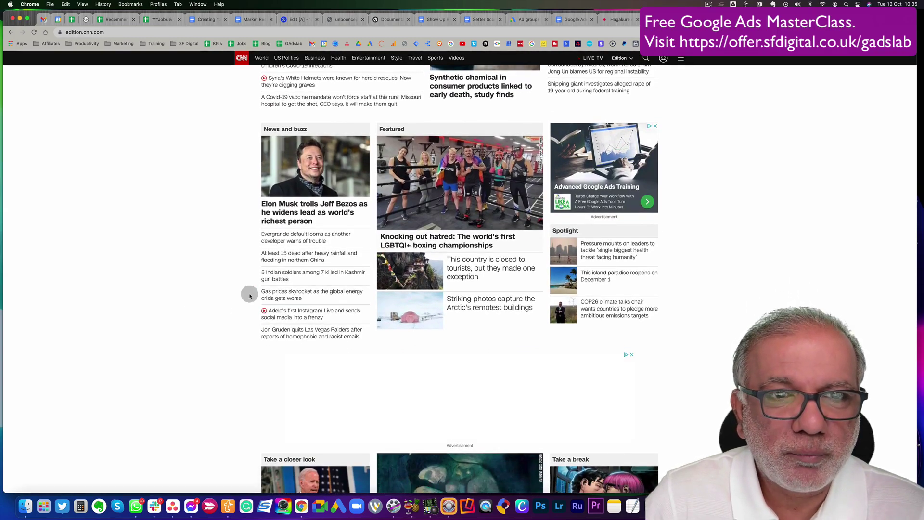
{"action": "scroll", "coordinate": [250, 296], "scroll_direction": "down", "scroll_amount": 2}
{"action": "scroll", "coordinate": [249, 295], "scroll_direction": "down", "scroll_amount": 2}
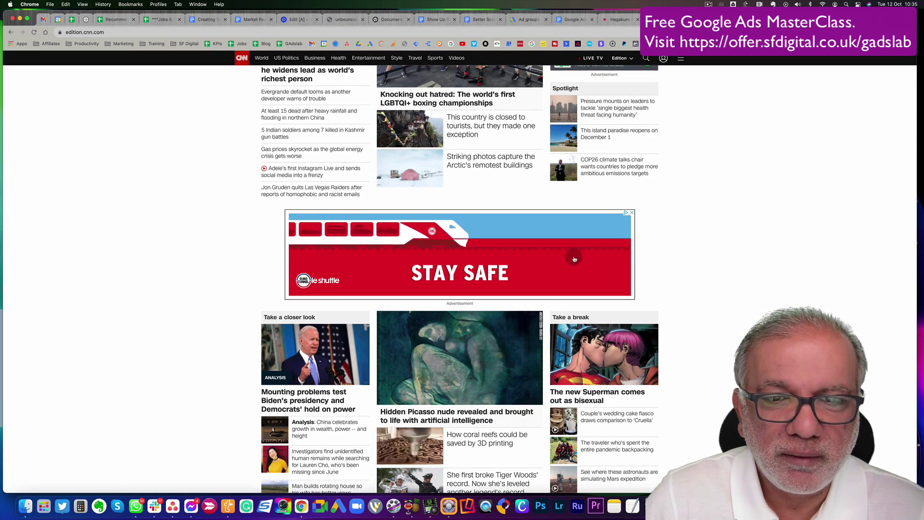
{"action": "left_click", "coordinate": [339, 32]}
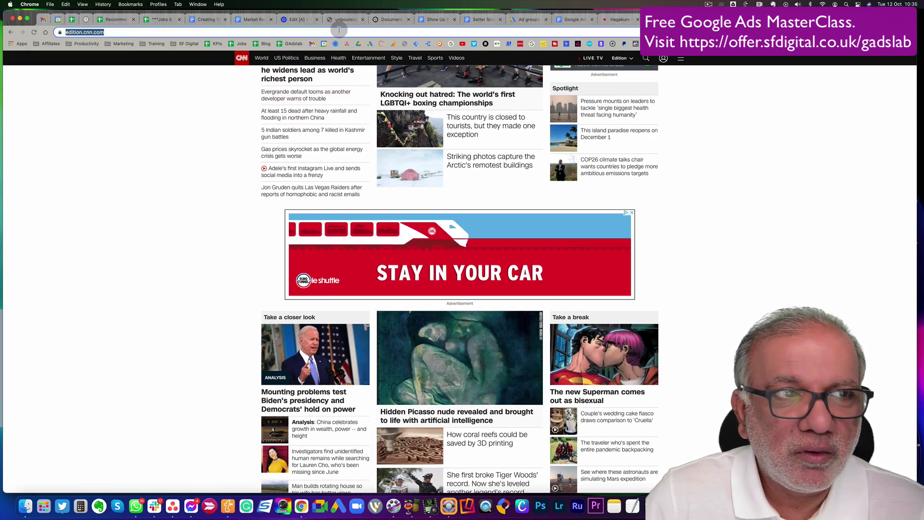
- Open huffingtonpost.com, agree to its privacy terms, and scroll to the Make My Money Matter ad
{"action": "type", "text": "huffing"}
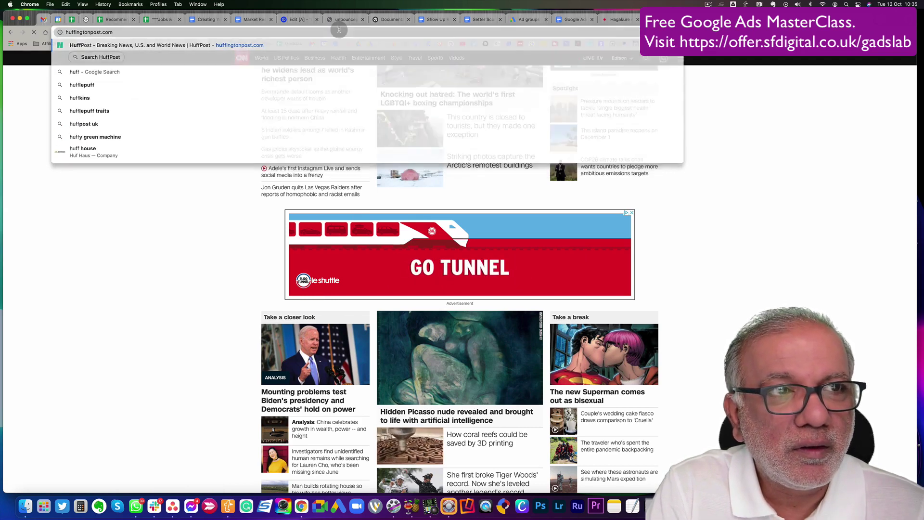
{"action": "key", "text": "Return"}
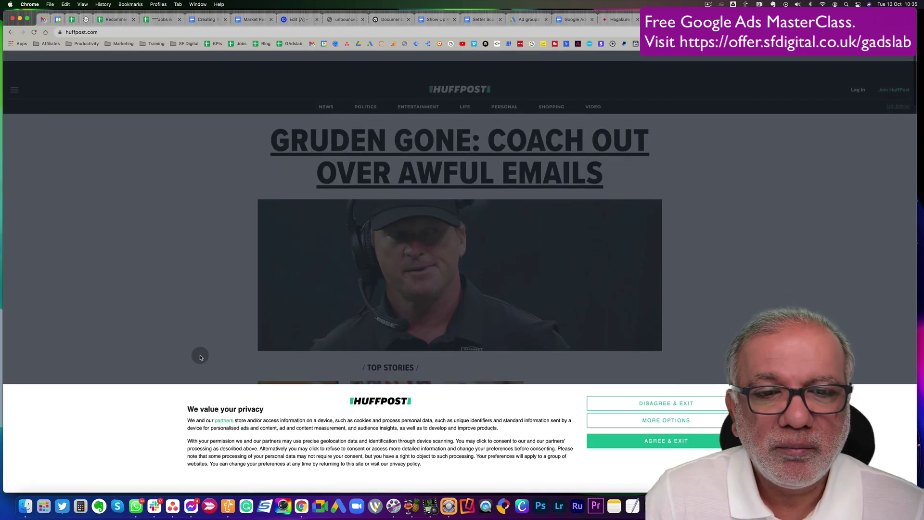
{"action": "left_click", "coordinate": [683, 441]}
{"action": "scroll", "coordinate": [662, 388], "scroll_direction": "down", "scroll_amount": 5}
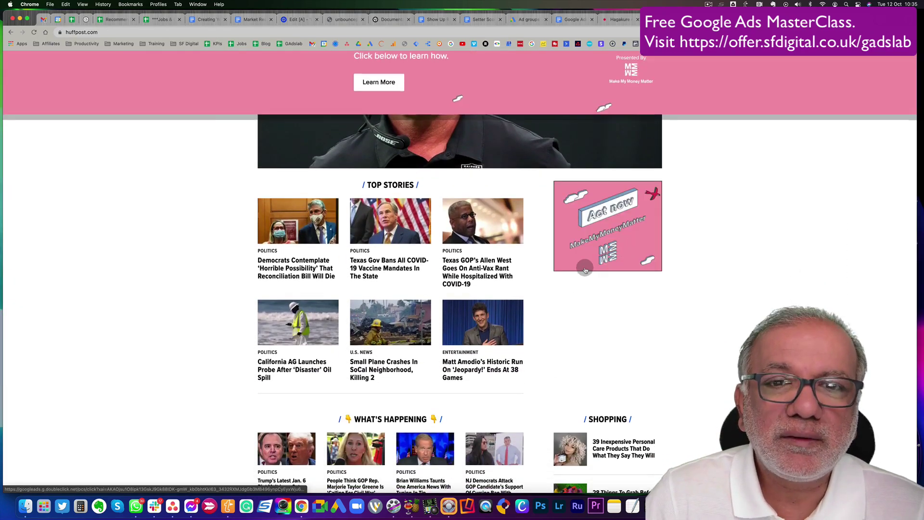
{"action": "scroll", "coordinate": [556, 308], "scroll_direction": "down", "scroll_amount": 10}
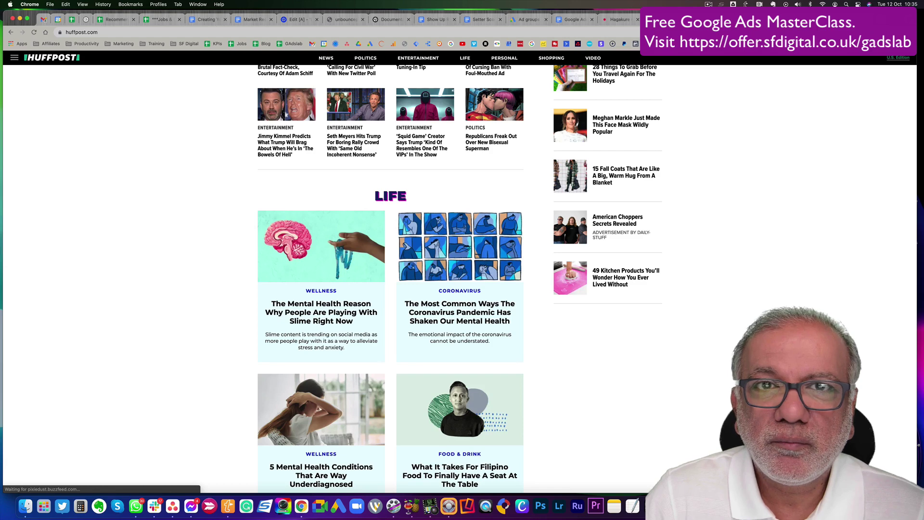
{"action": "left_click", "coordinate": [526, 19]}
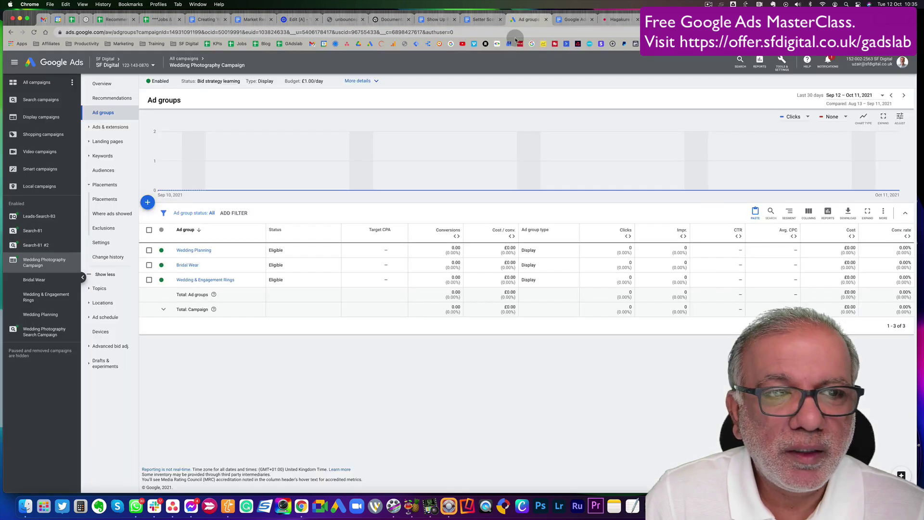